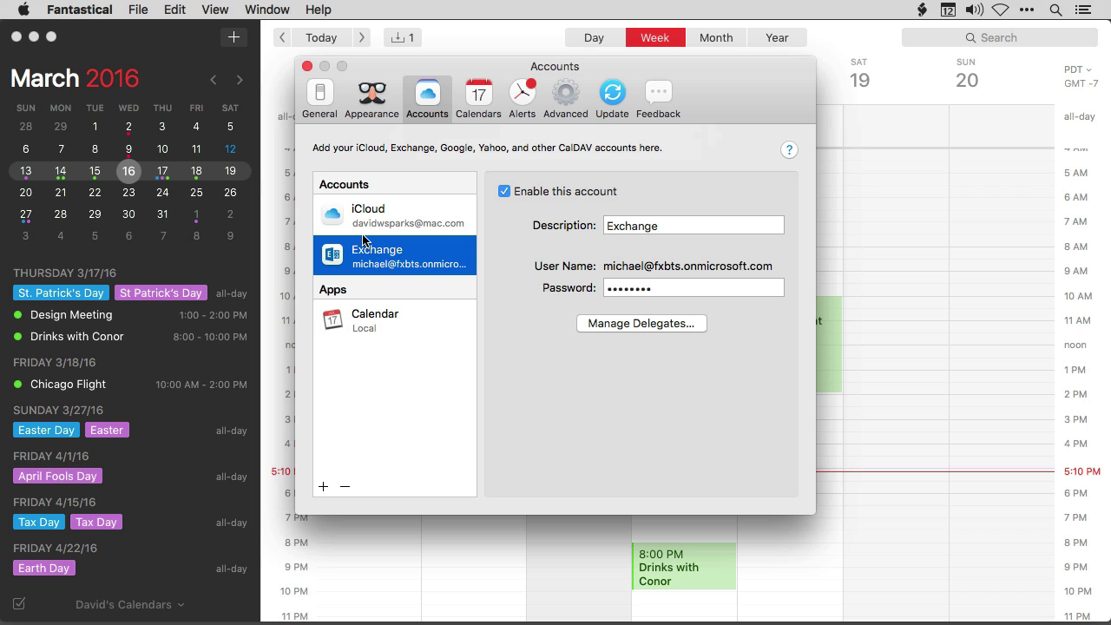
Close the Accounts preferences and add a Wednesday 12pm lunch event, naming the guest in its title, to the Exchange account's Calendar
left_click(307, 67)
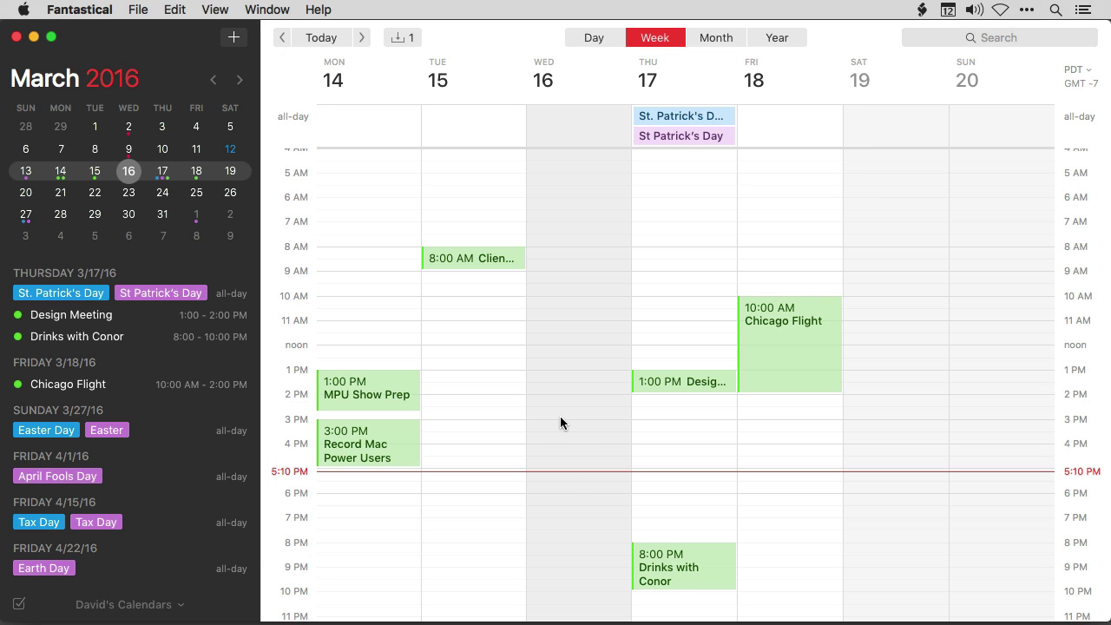
left_click(232, 37)
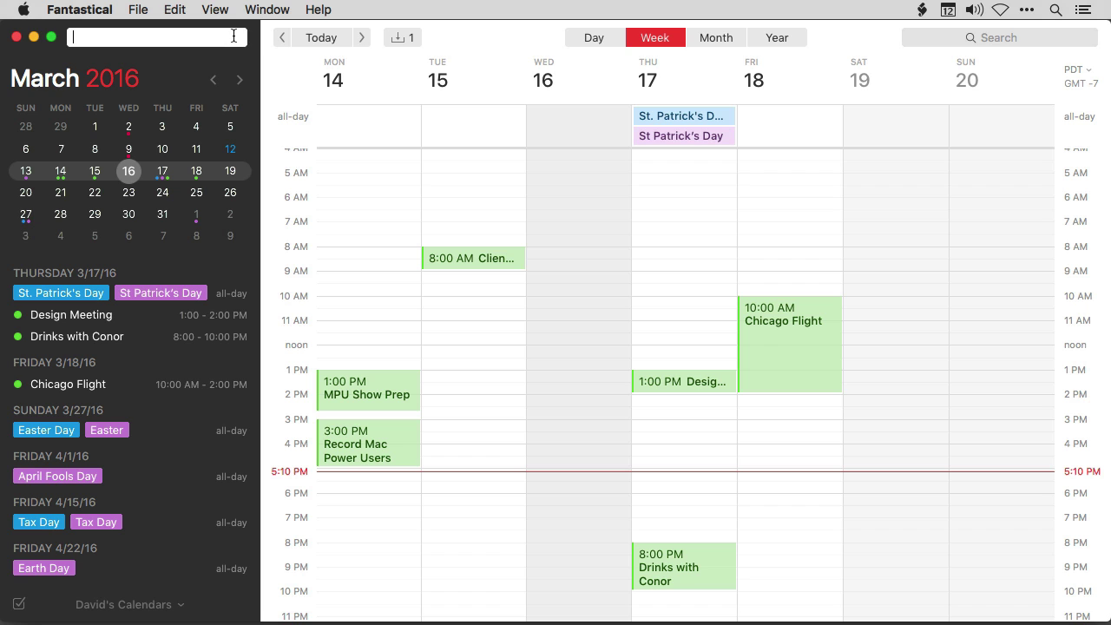
type("wed ")
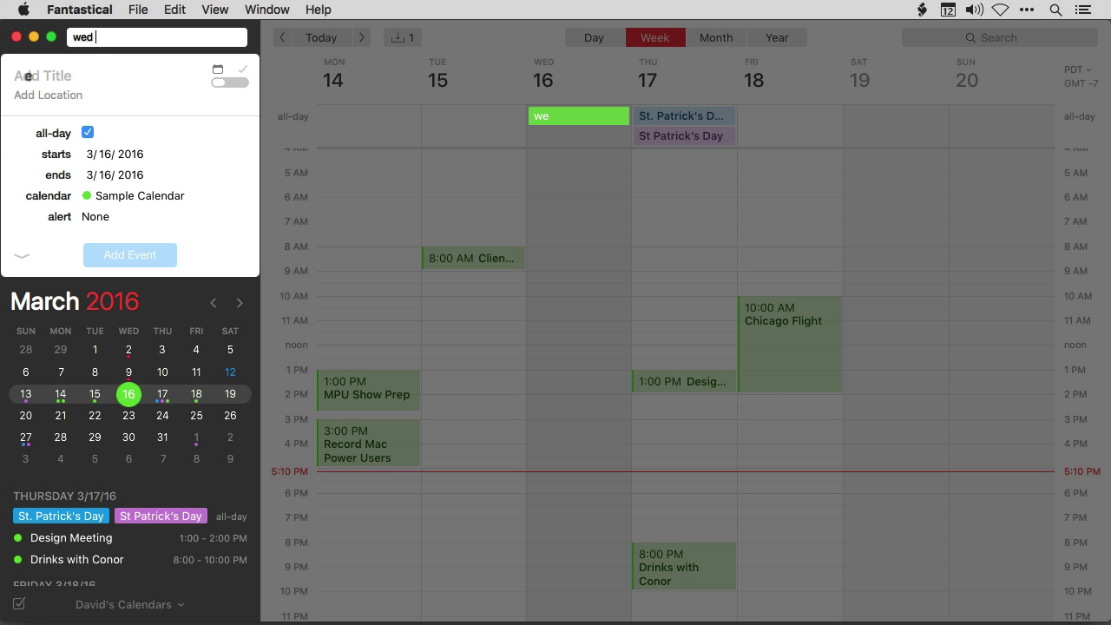
type("12pm lunch ")
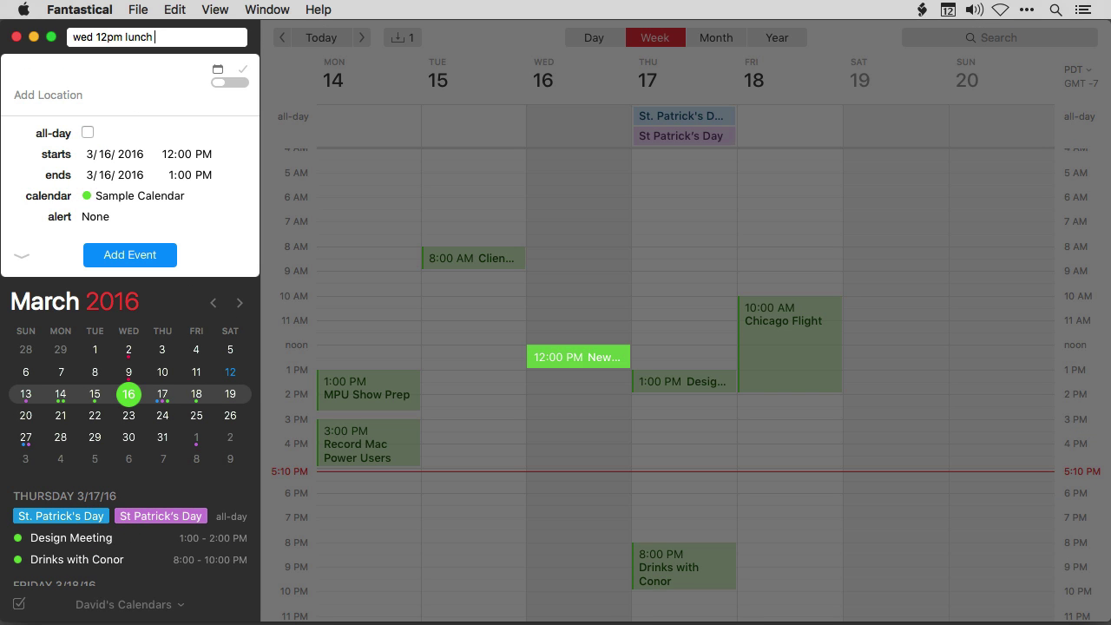
type("with daisy")
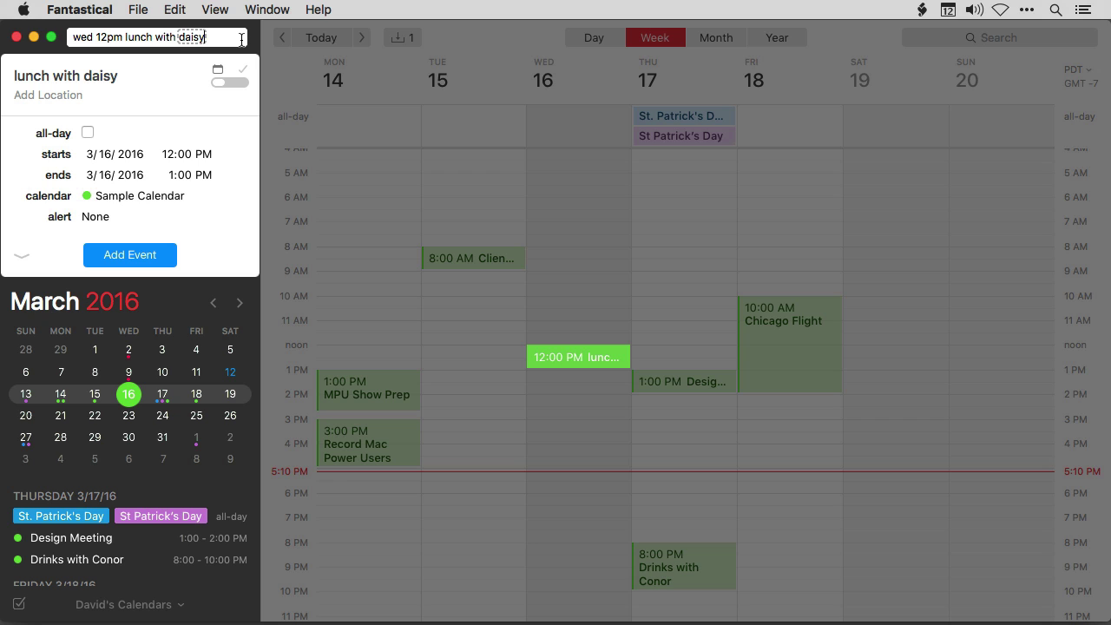
left_click(130, 201)
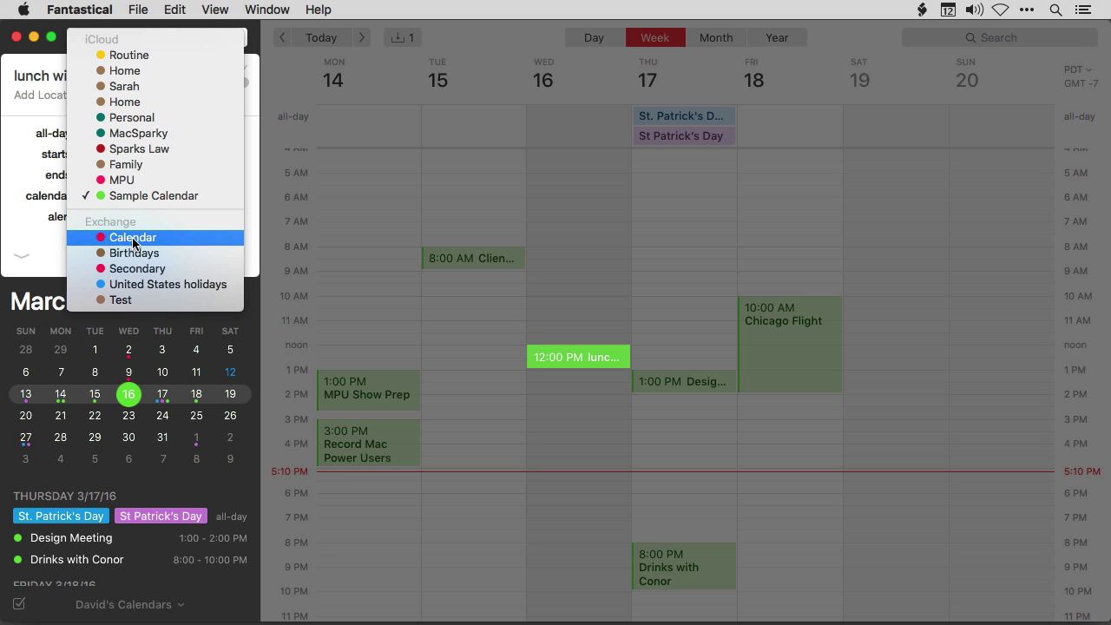
left_click(132, 237)
left_click(132, 280)
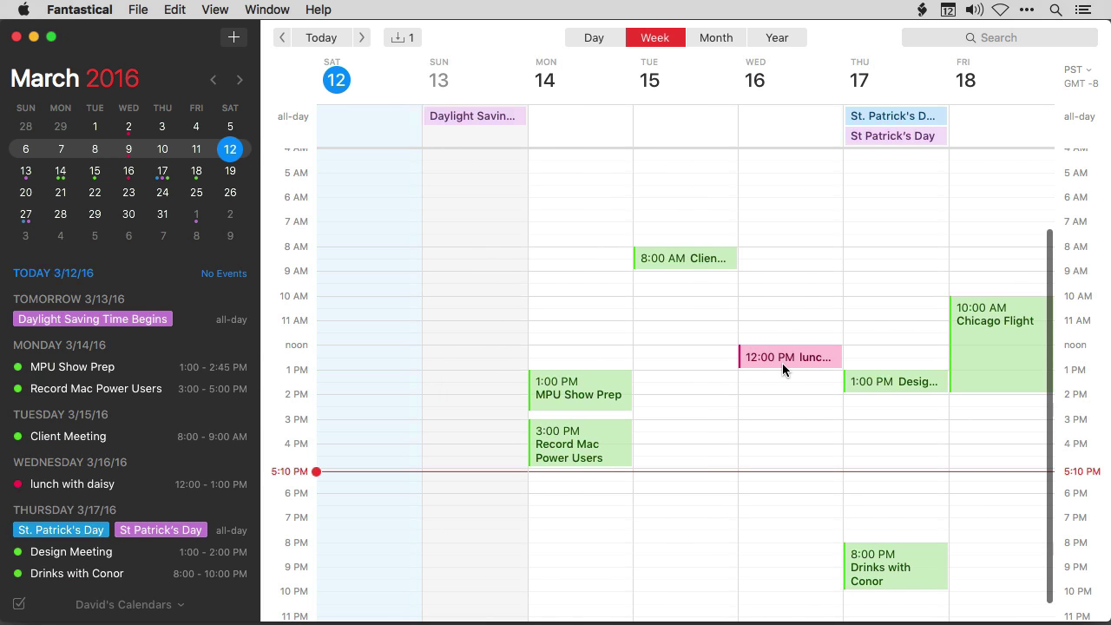
Open the Wednesday lunch event and expand its details to show all fields
left_click(782, 364)
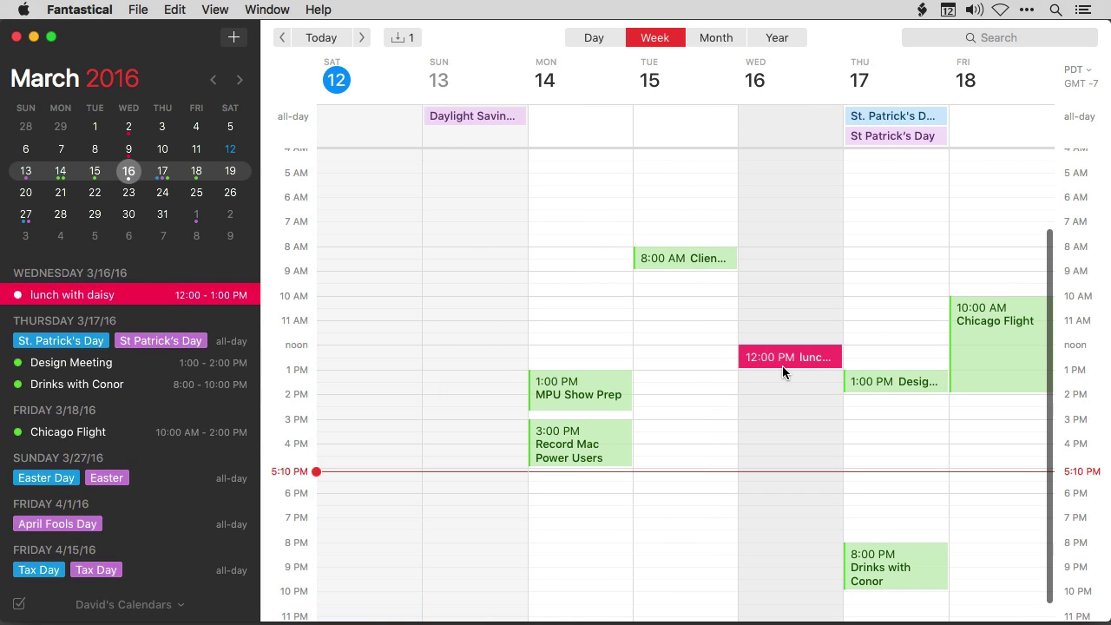
left_click(126, 292)
left_click(121, 296)
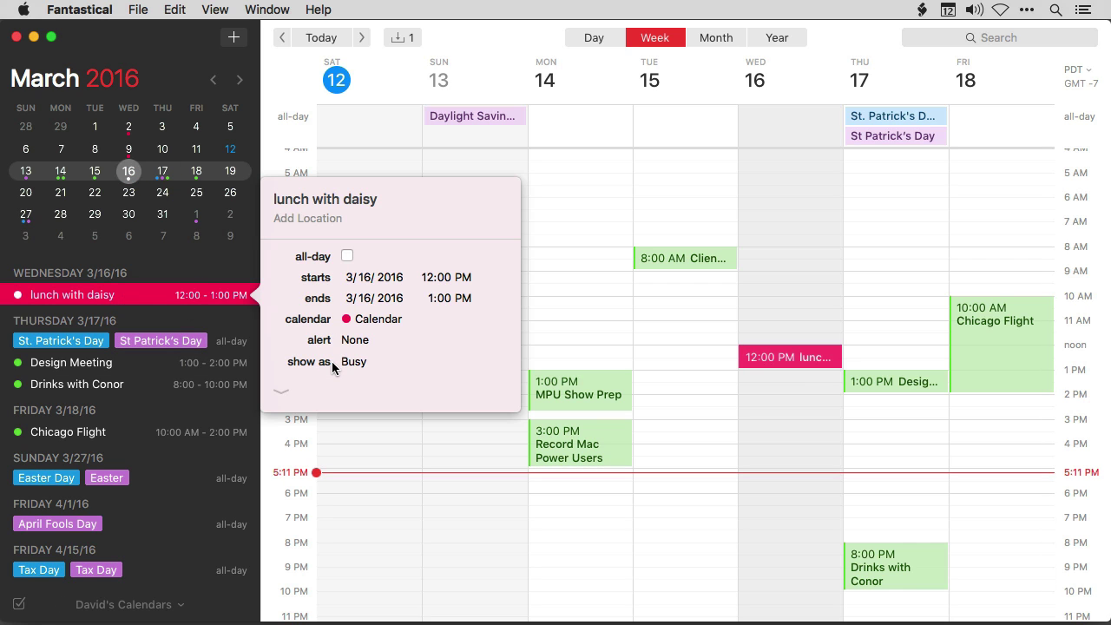
left_click(287, 395)
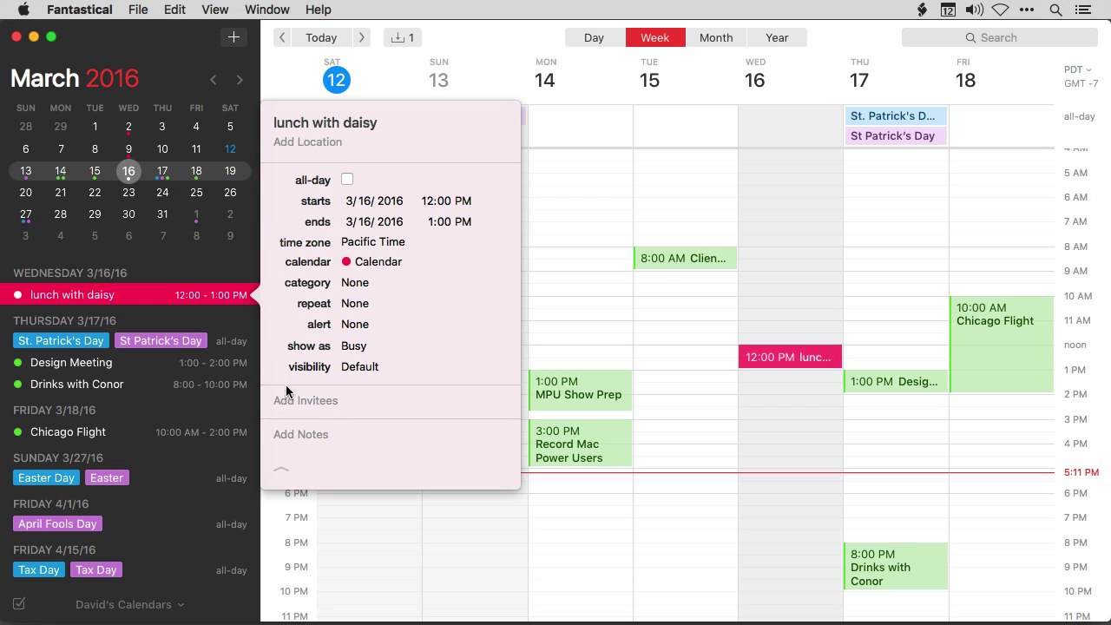
Assign both the Blue category and the Purple category to the lunch event
left_click(351, 287)
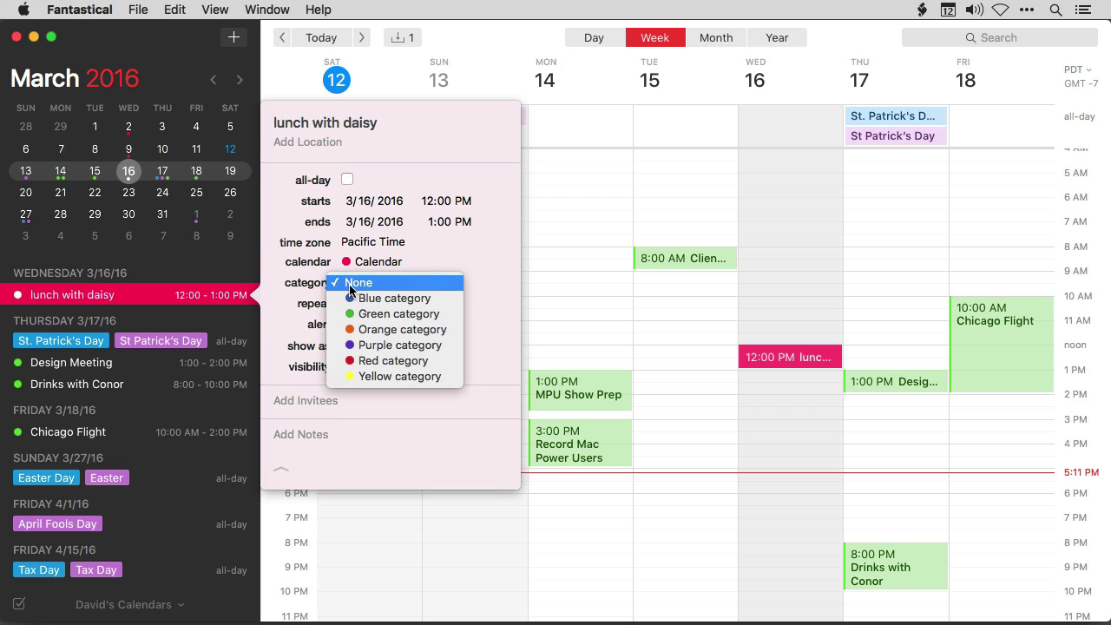
left_click(354, 297)
left_click(365, 288)
left_click(371, 346)
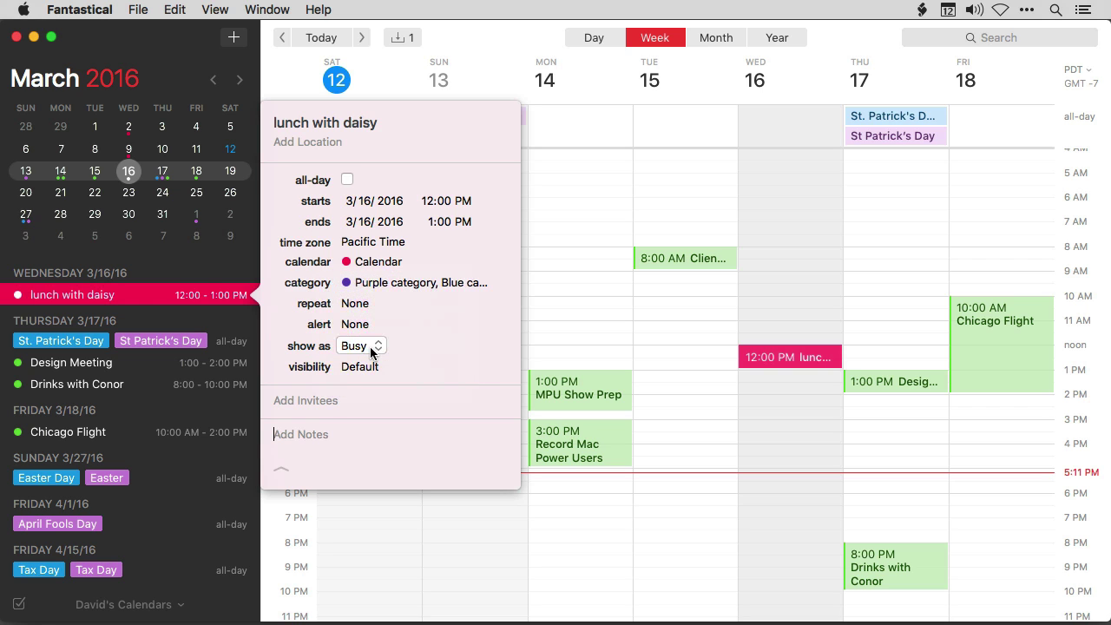
Remove the Blue category from the lunch event and add the Orange category alongside Purple
left_click(365, 283)
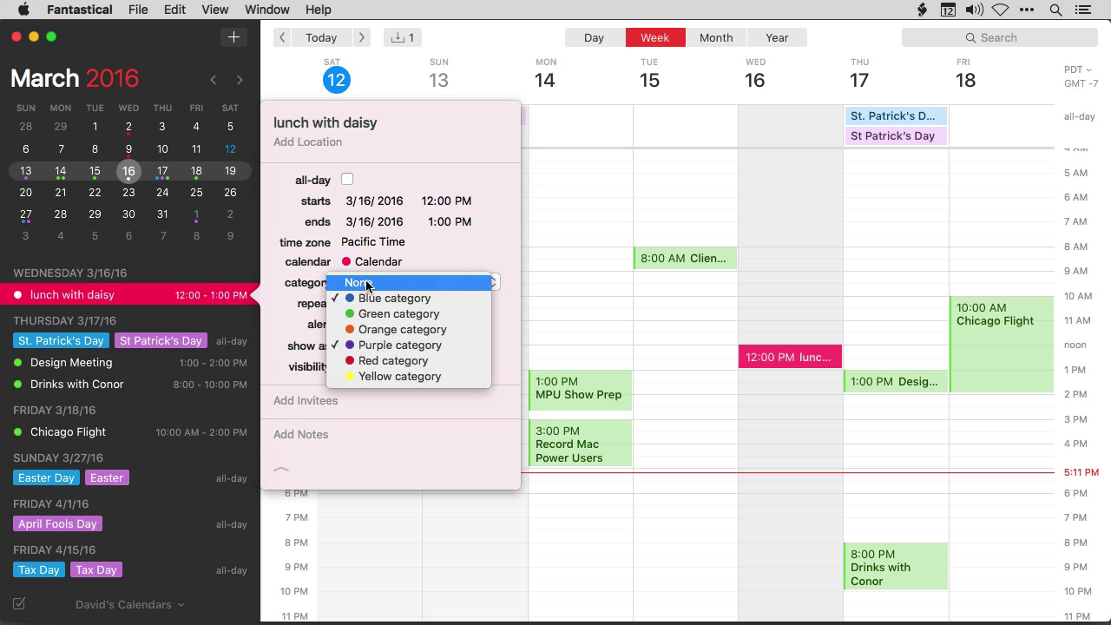
left_click(365, 298)
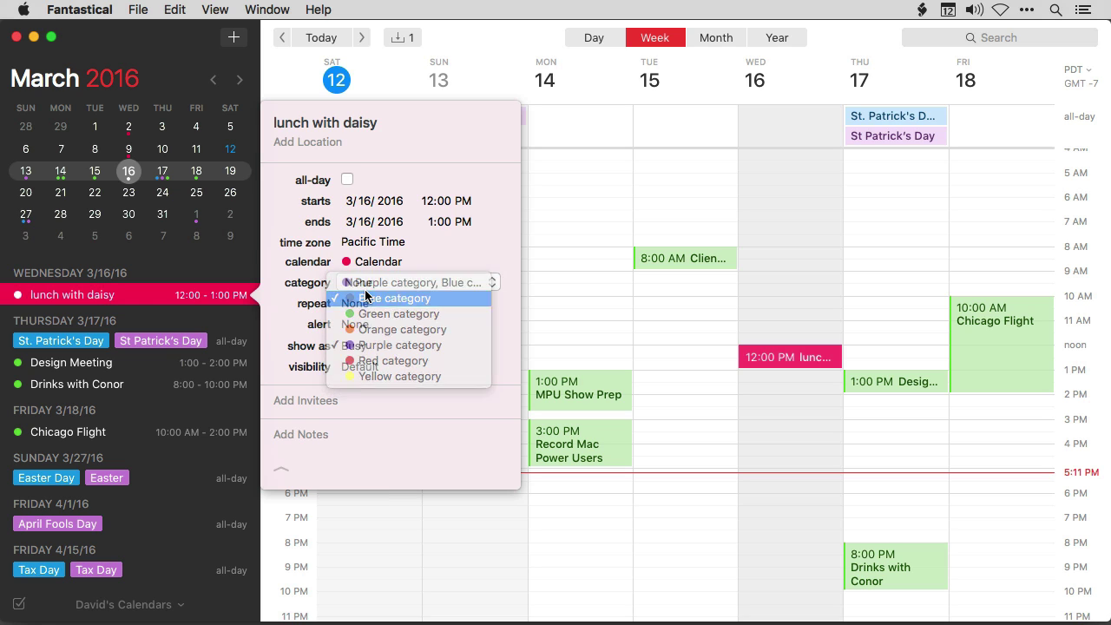
left_click(365, 285)
left_click(364, 329)
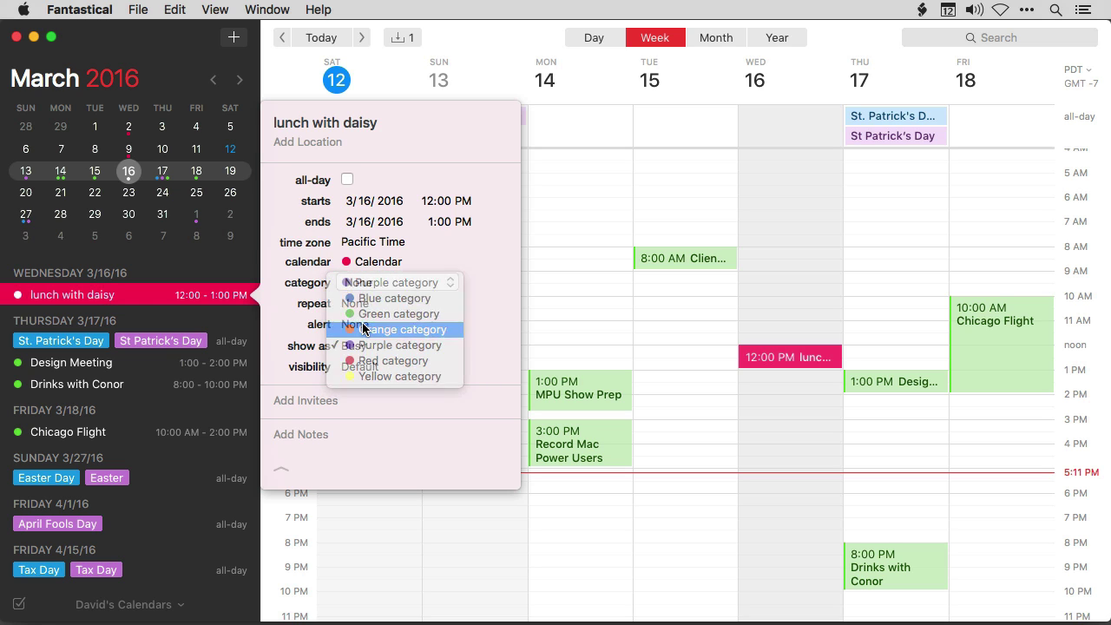
Replace all of the lunch event's categories with the Yellow category alone
left_click(366, 286)
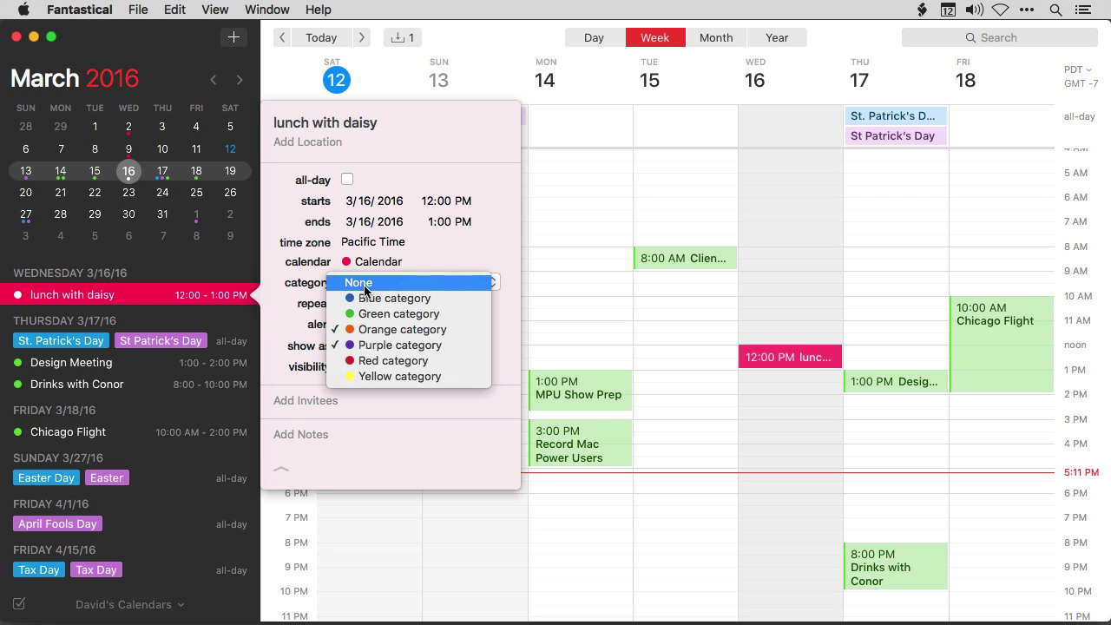
key("alt")
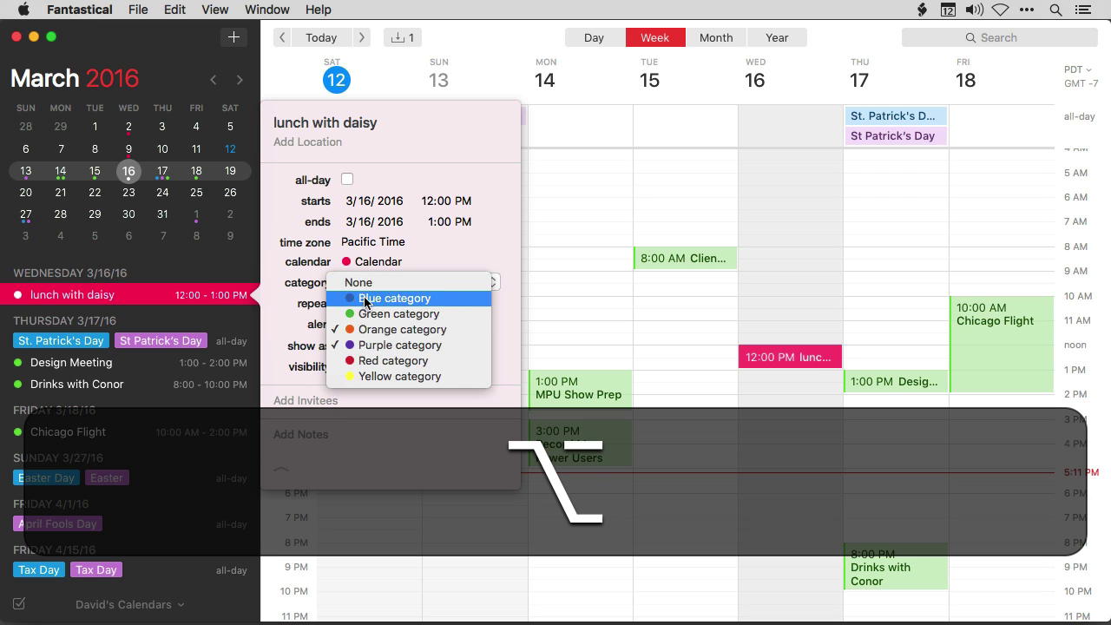
left_click(372, 377, "alt")
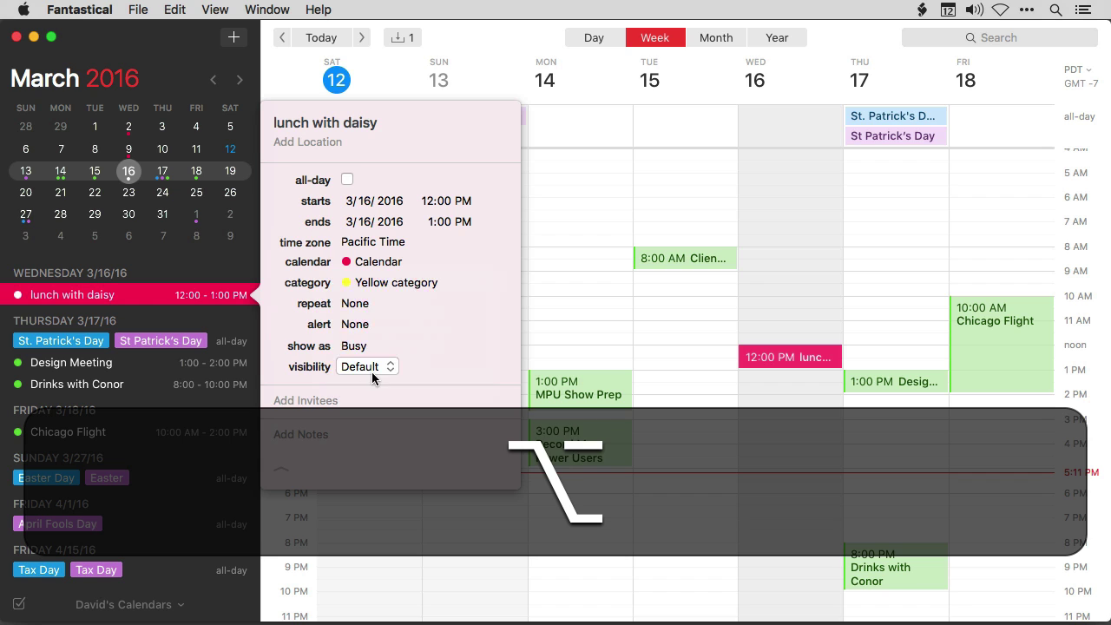
left_click(393, 285)
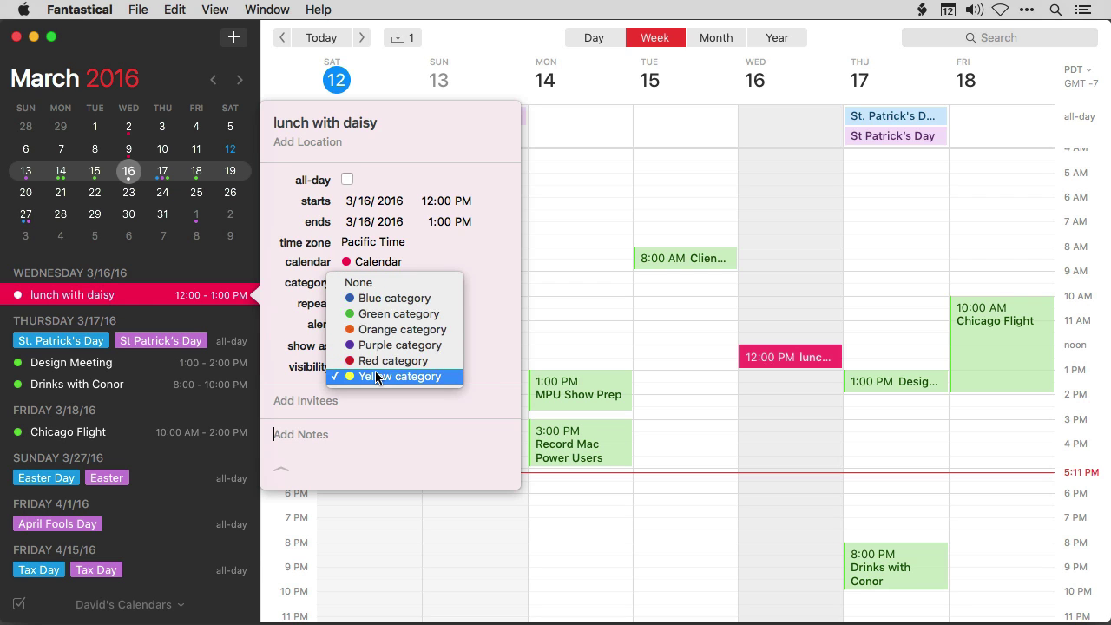
left_click(376, 376)
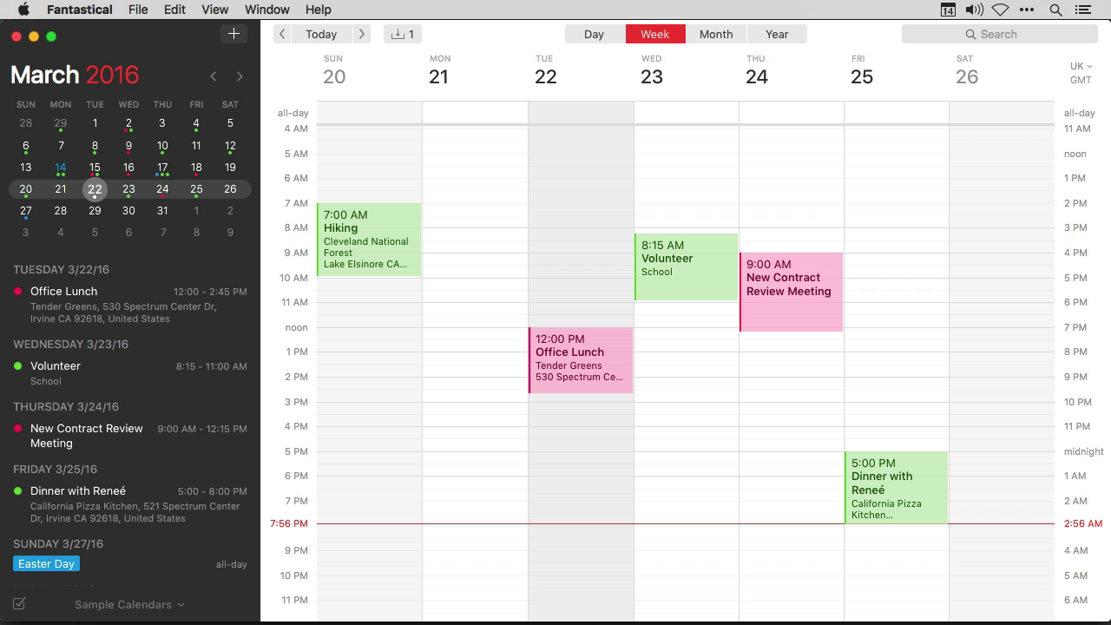
Draft a new event "Logo Design Meeting" on 3/22 from 10 to 11 in the Exchange account's Calendar
left_click(232, 34)
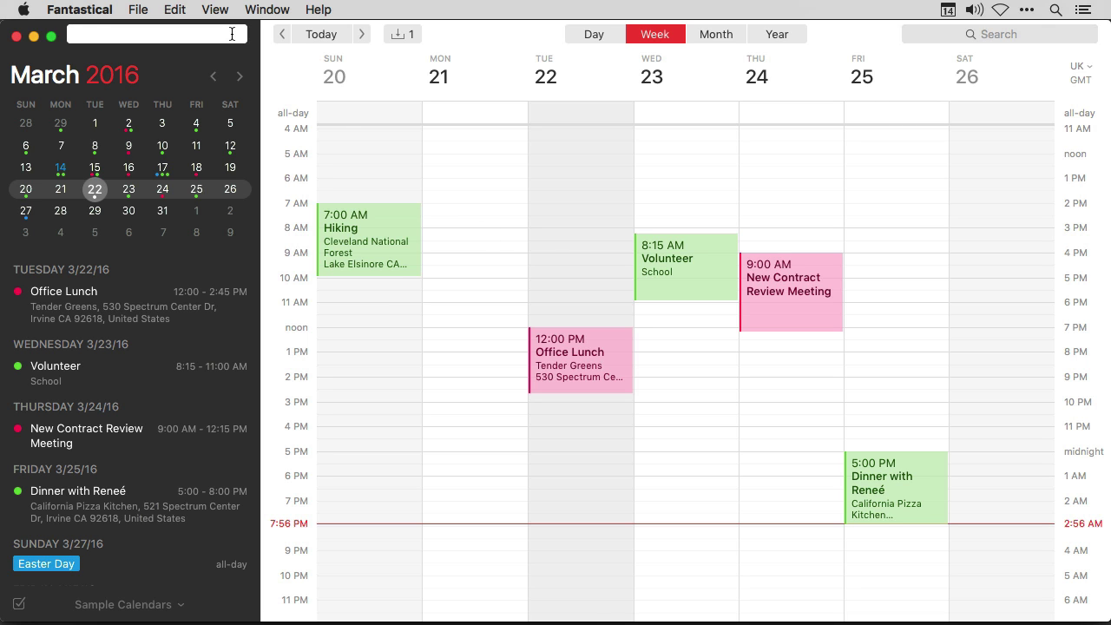
type("3/22")
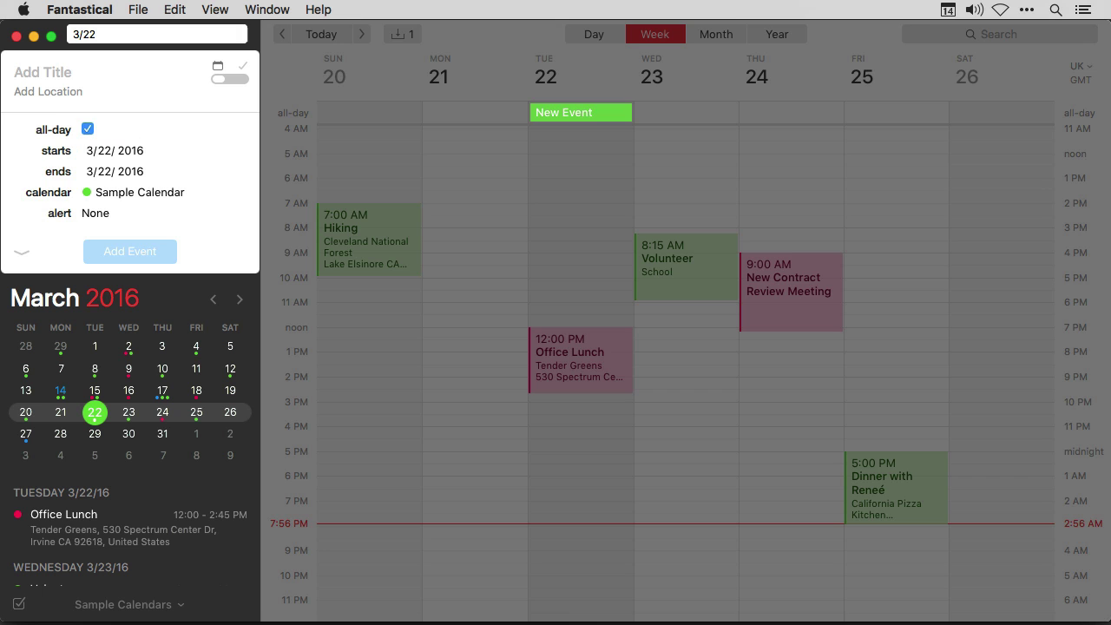
type(" 10-11")
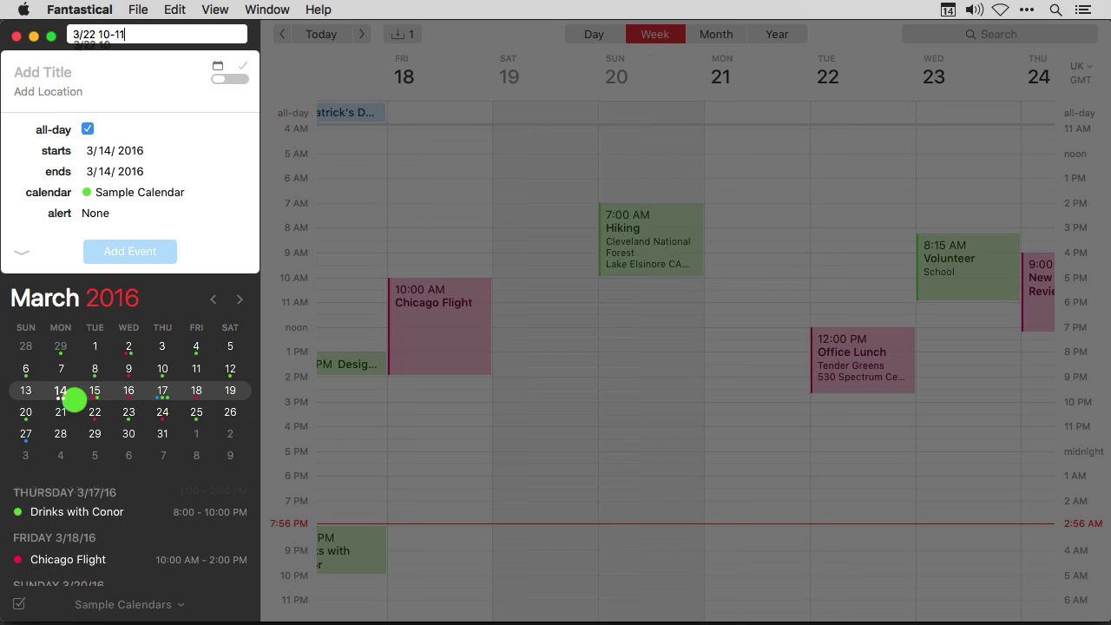
type(" Logo ")
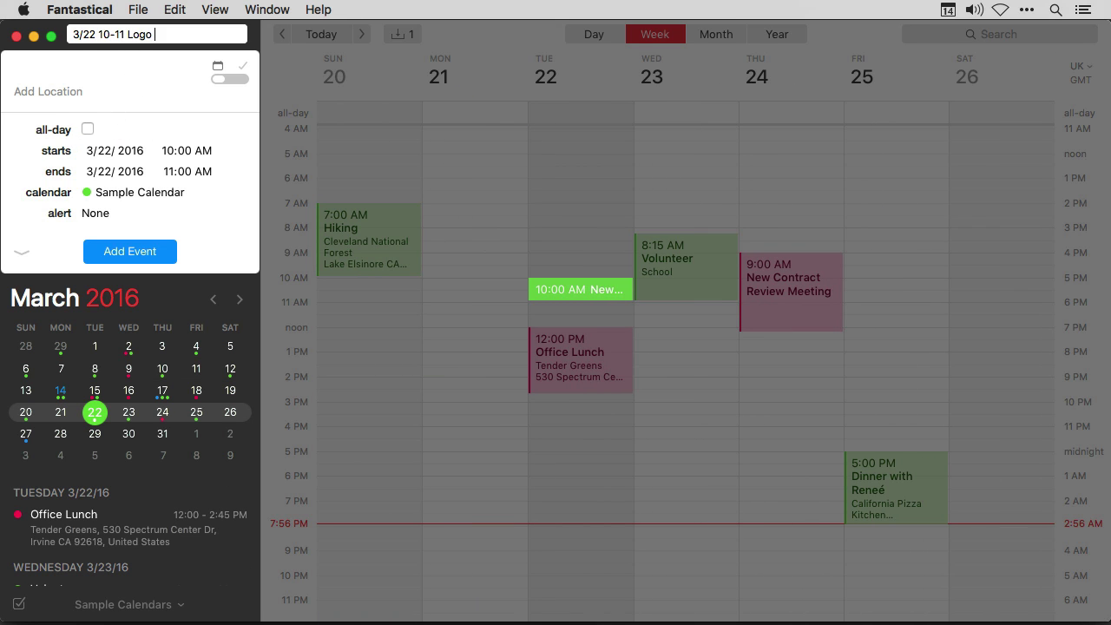
type("Design Meeting")
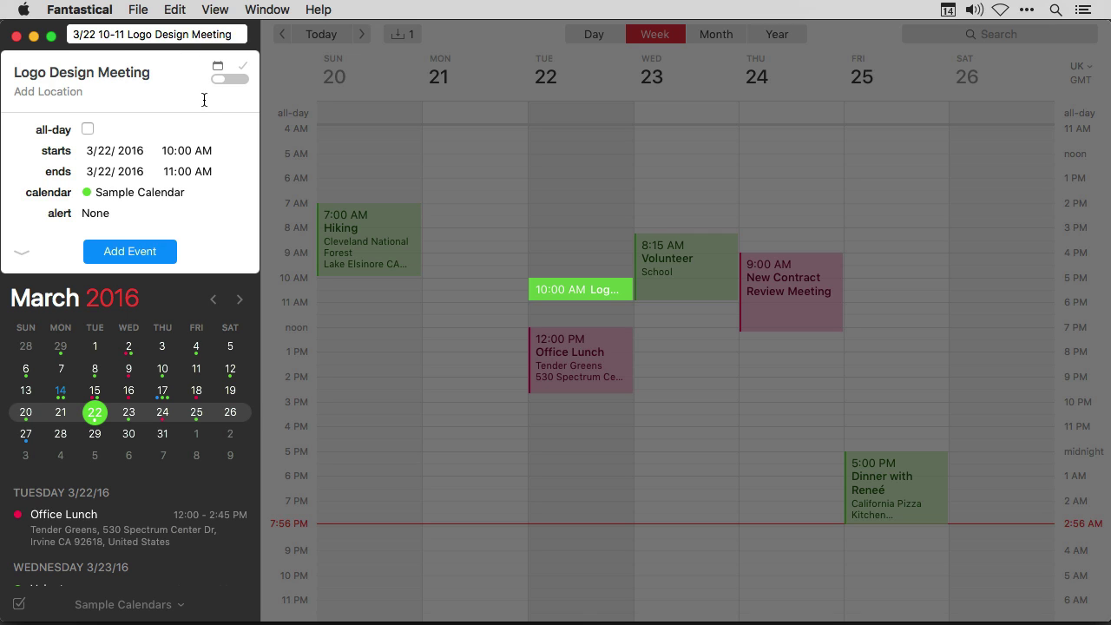
left_click(136, 190)
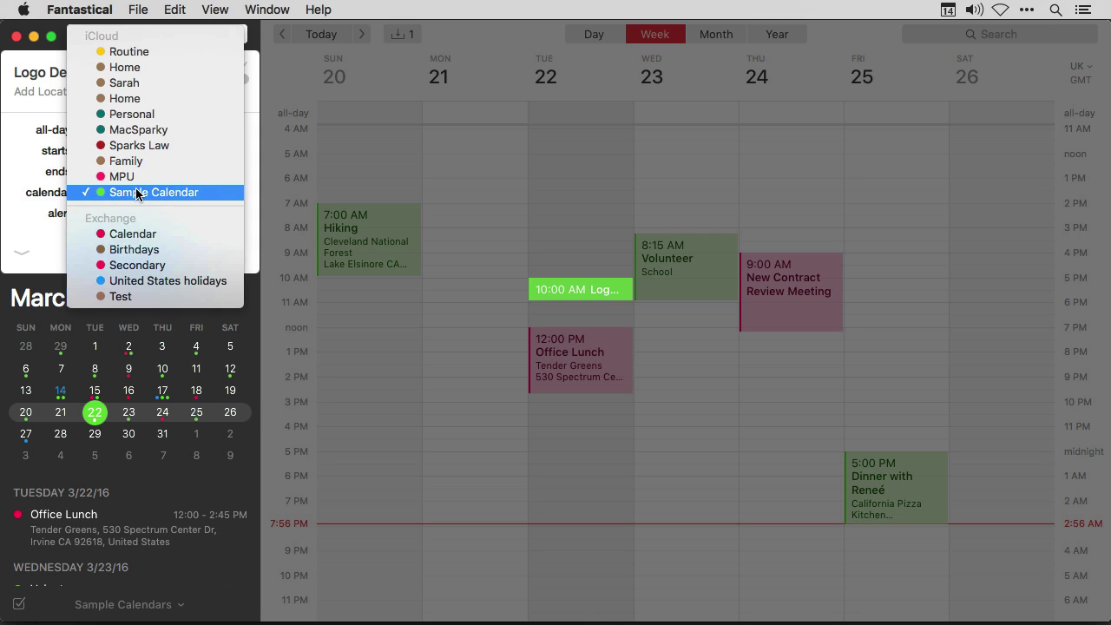
left_click(134, 234)
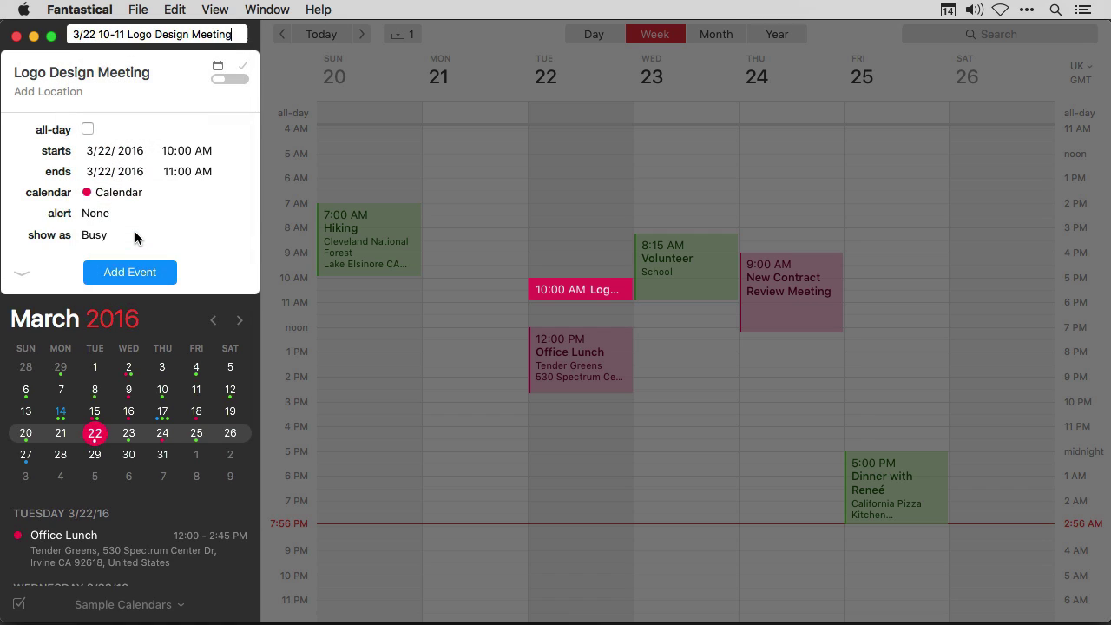
Expand the Logo Design Meeting's details and add the colleague from the Exchange directory as an invitee
left_click(24, 275)
left_click(61, 352)
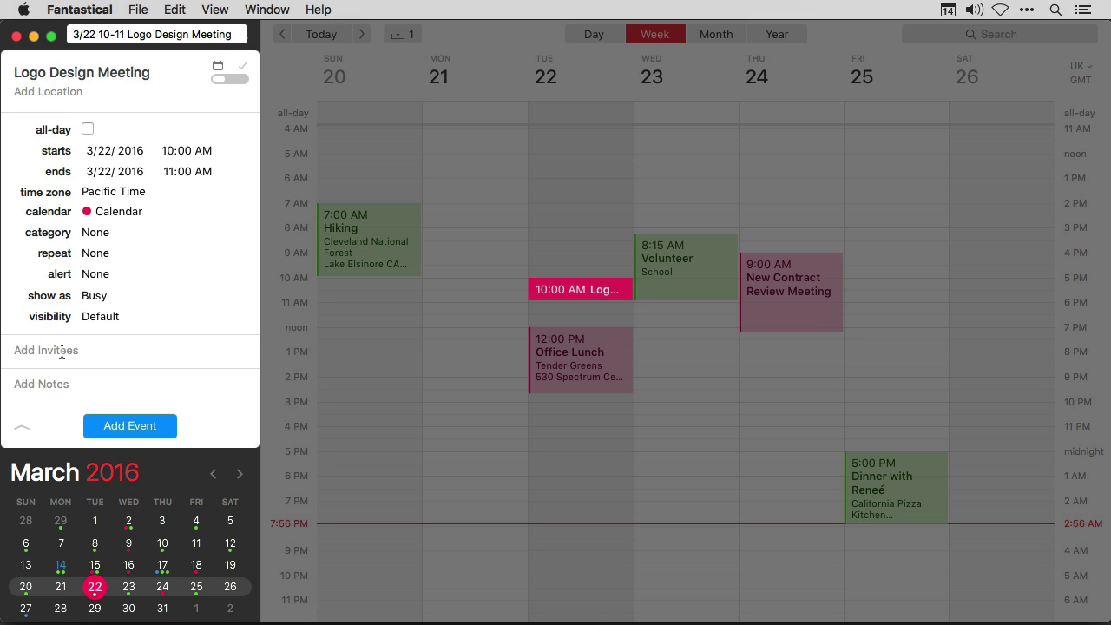
type("Kent S")
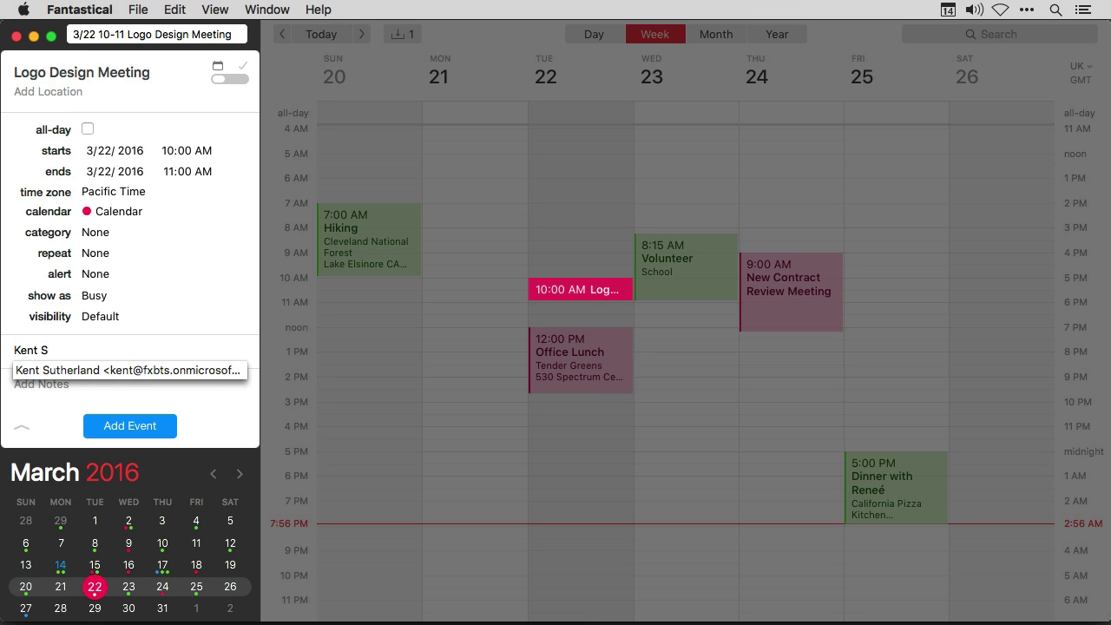
key("Down")
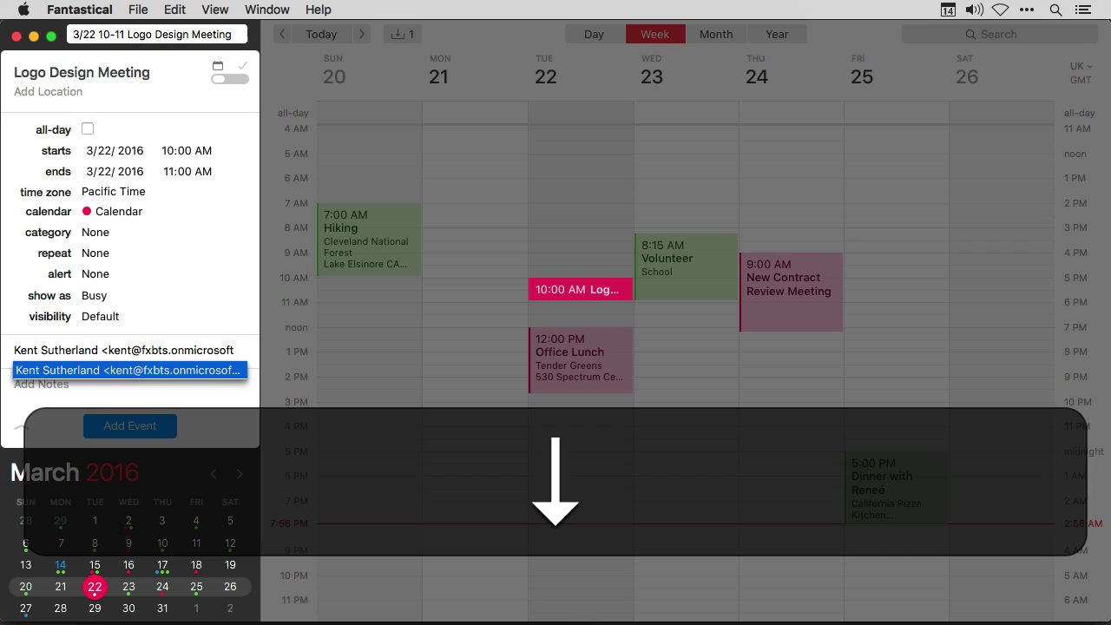
key("Return")
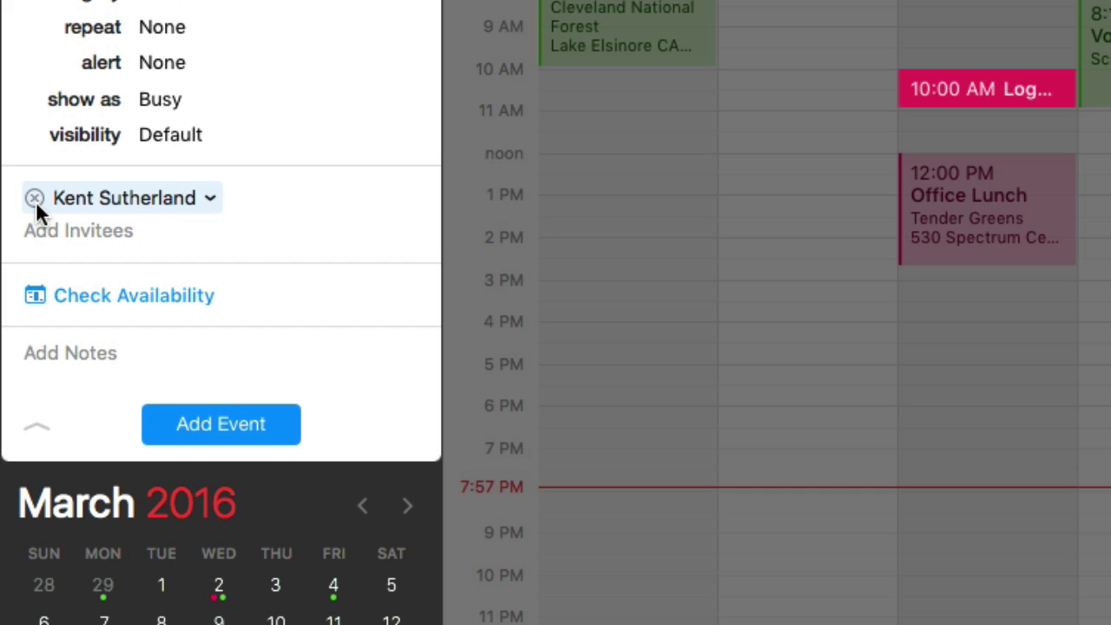
Check the participants' availability for March 22 and move the Logo Design Meeting to 3:15 PM that day
left_click(91, 295)
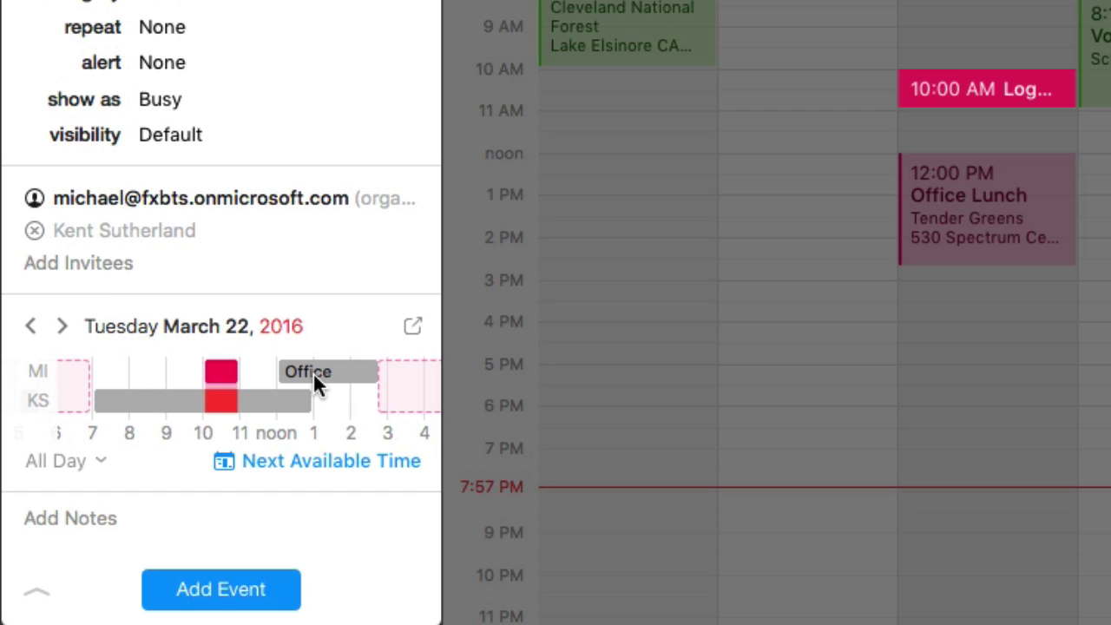
mouse_move(314, 377)
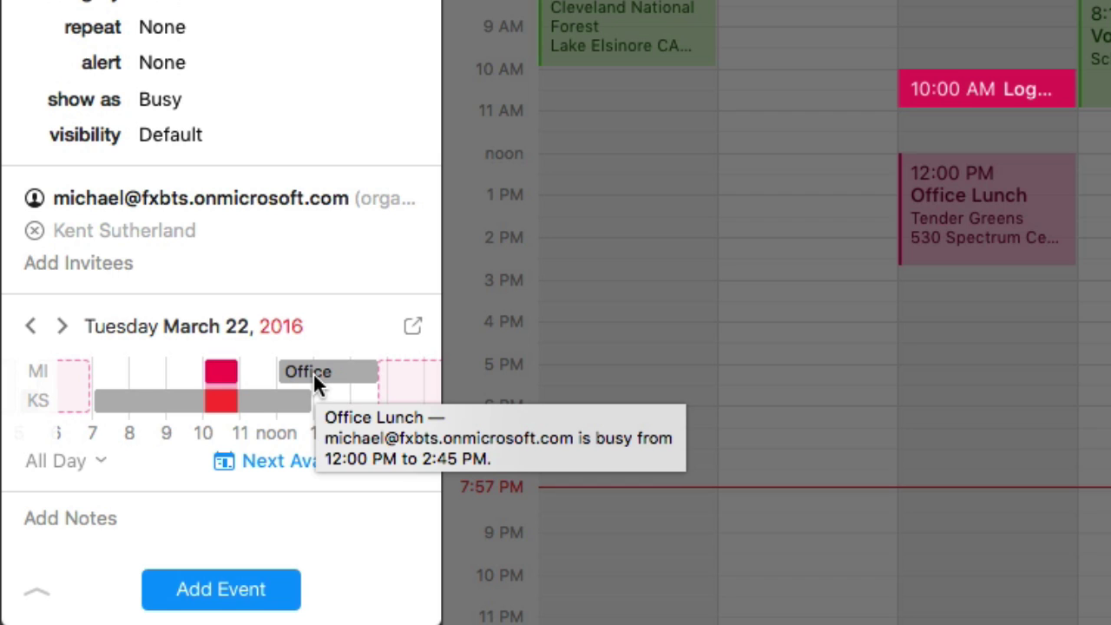
mouse_move(149, 407)
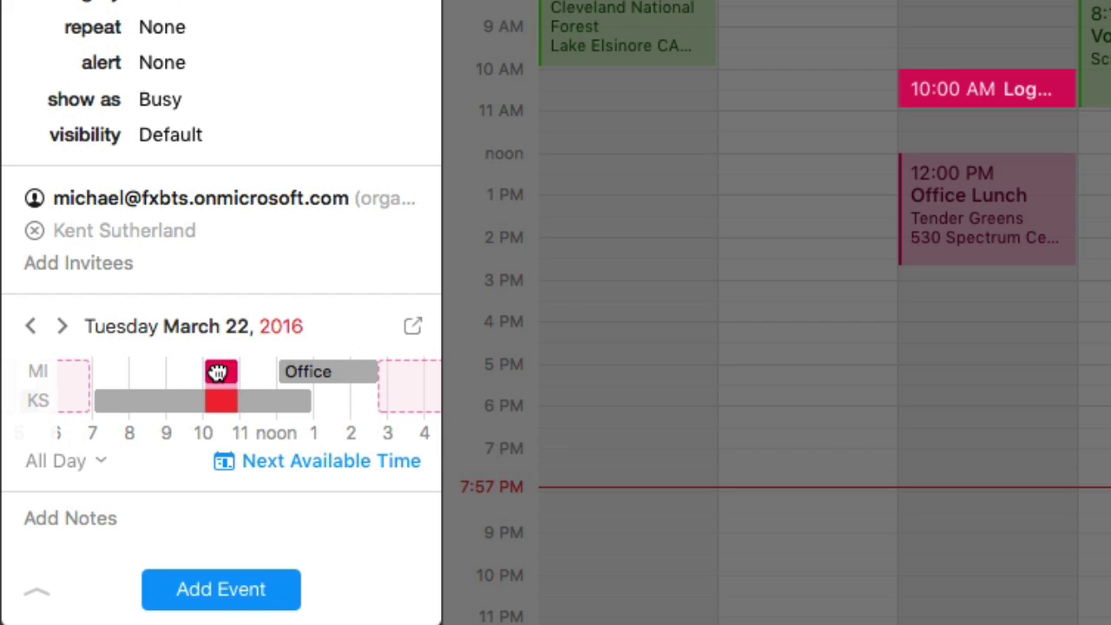
left_click_drag(231, 369, 409, 364)
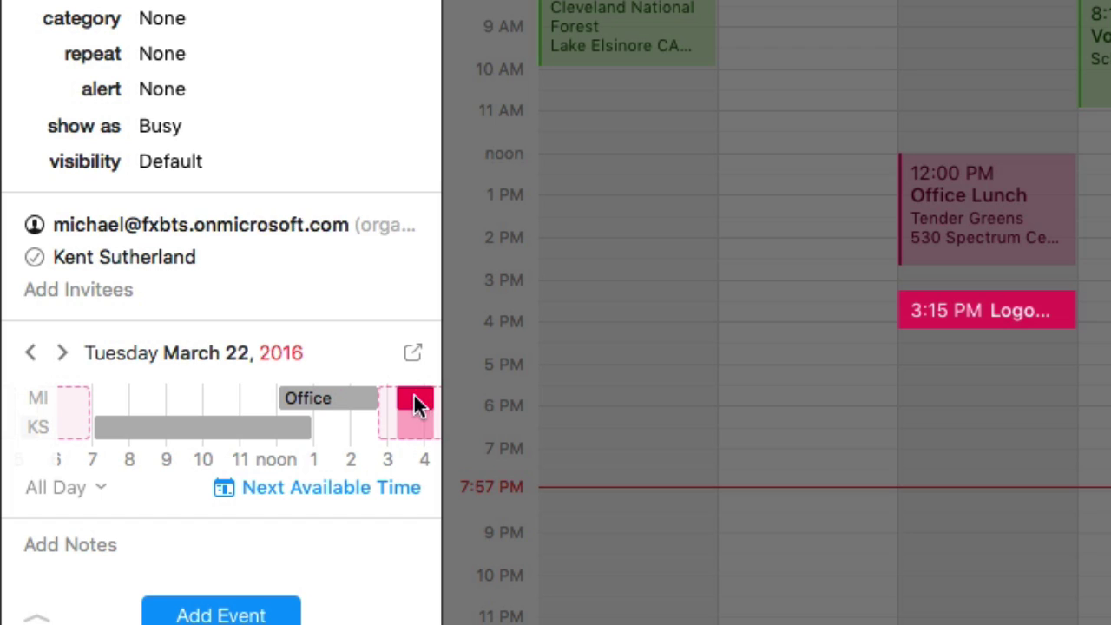
Look through the participants' availability on the days around March 22, and limit March 23's timeline to work hours
left_click(26, 352)
left_click(63, 353)
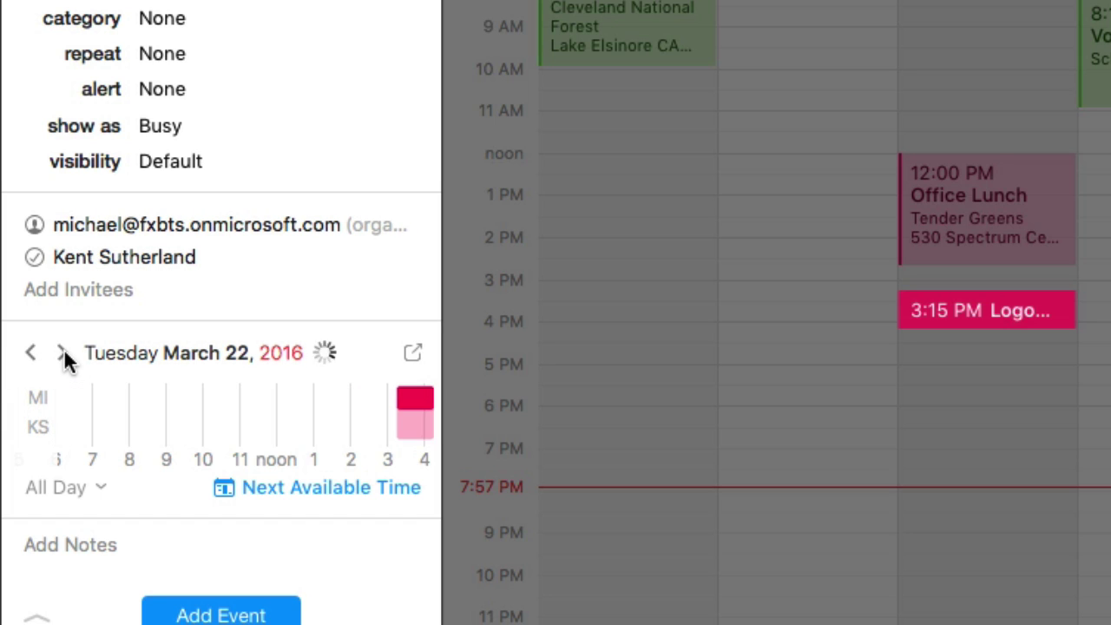
left_click(63, 353)
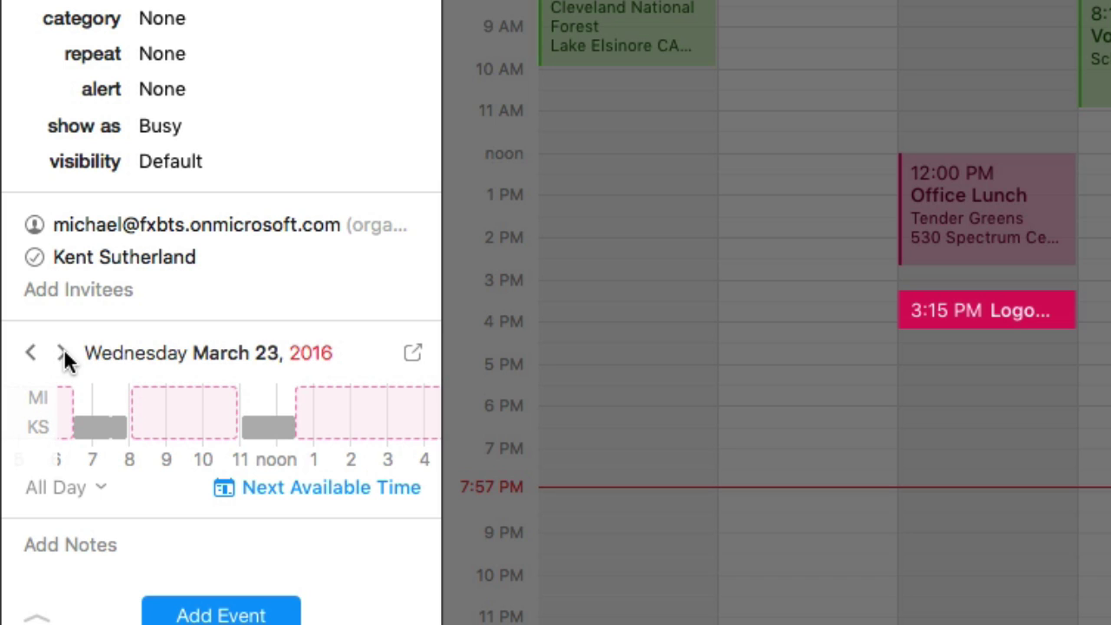
left_click(101, 488)
left_click(97, 510)
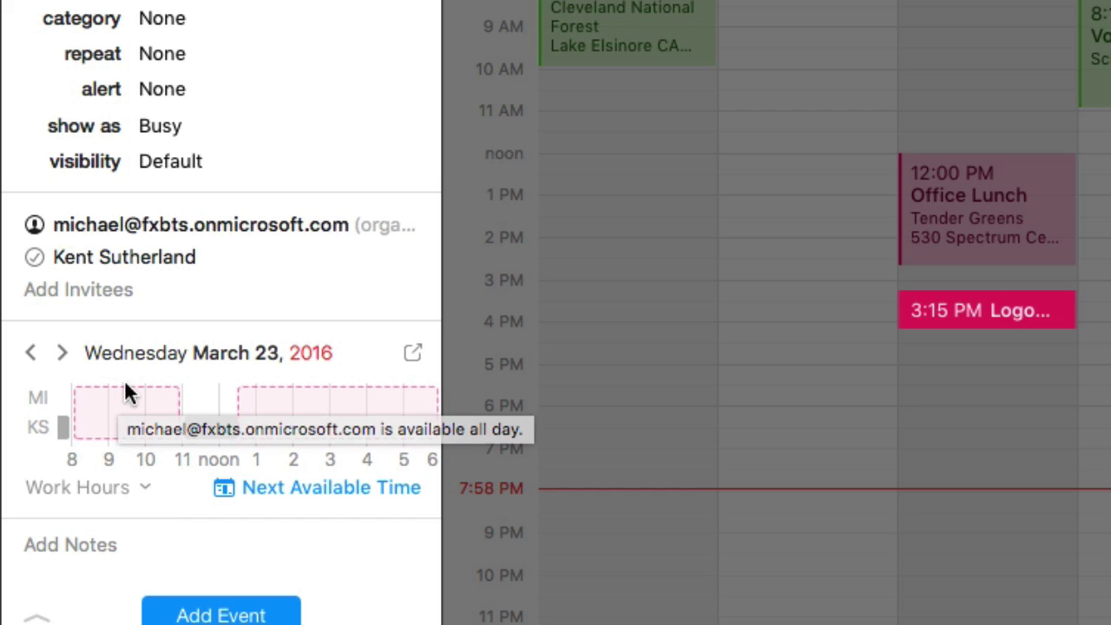
Try the Logo Design Meeting at 8:30 AM on March 22, and move it to the next available time
left_click(31, 353)
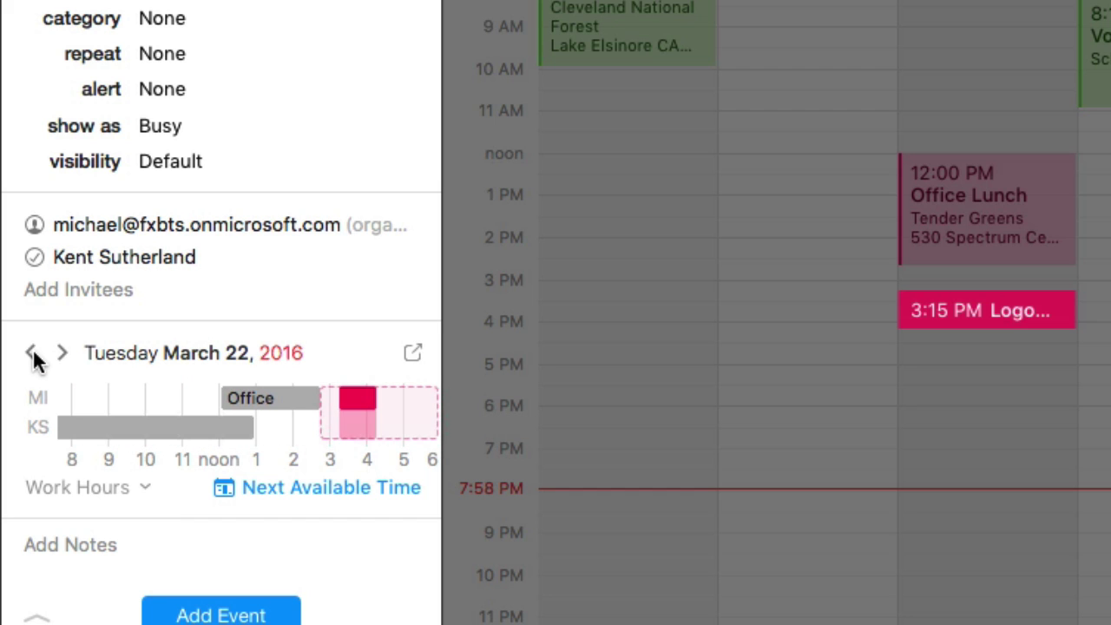
left_click(110, 397)
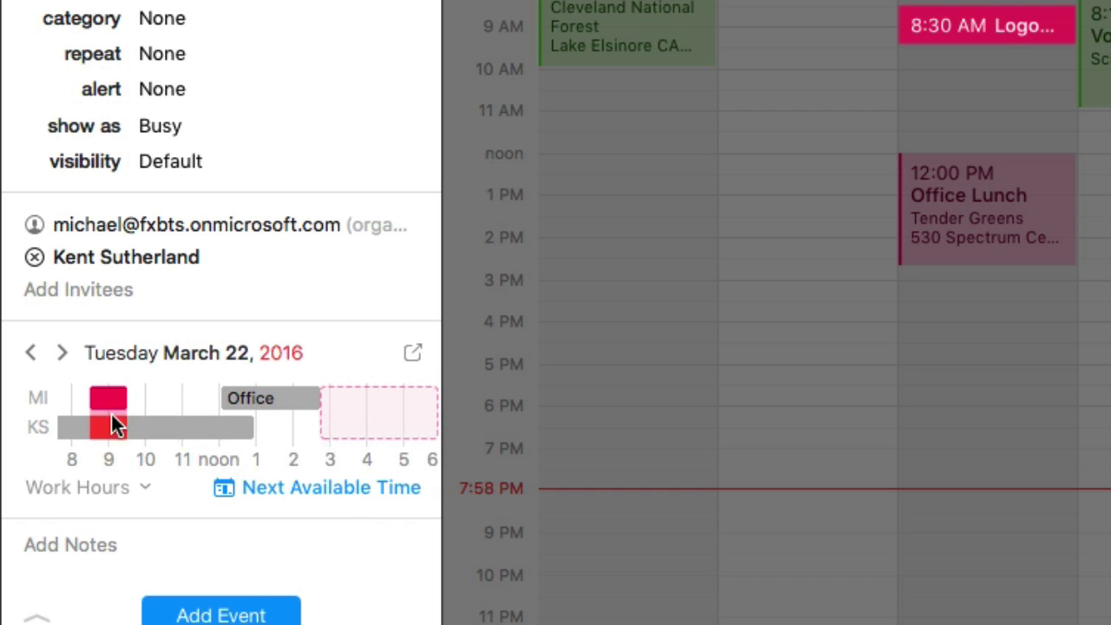
left_click(297, 486)
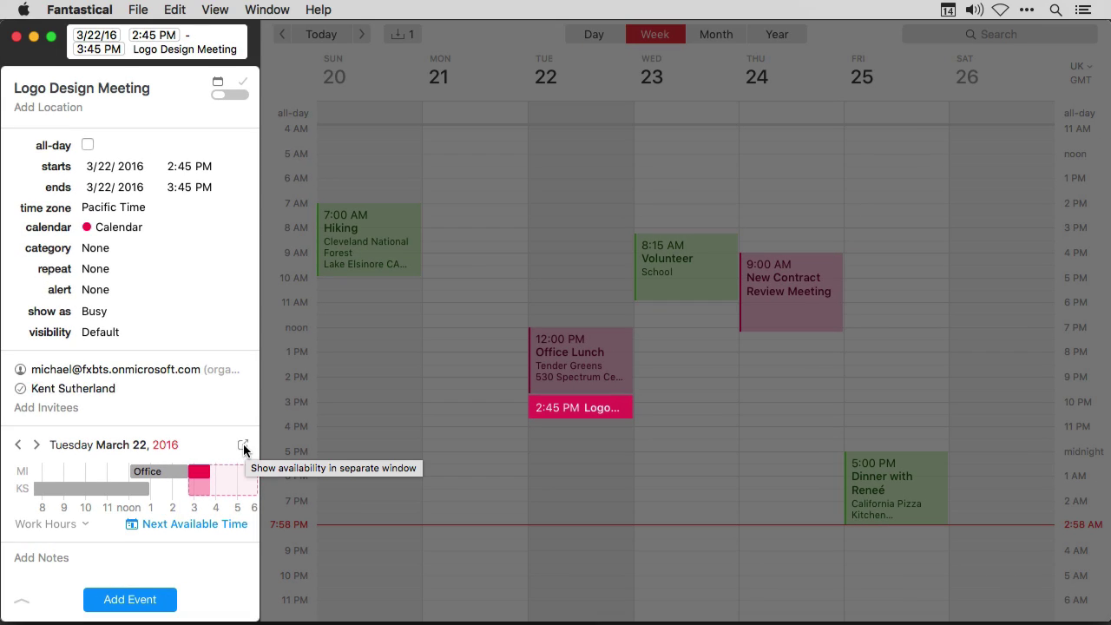
Show the availability in a separate window, limited to work hours, for Wednesday March 23
left_click(243, 446)
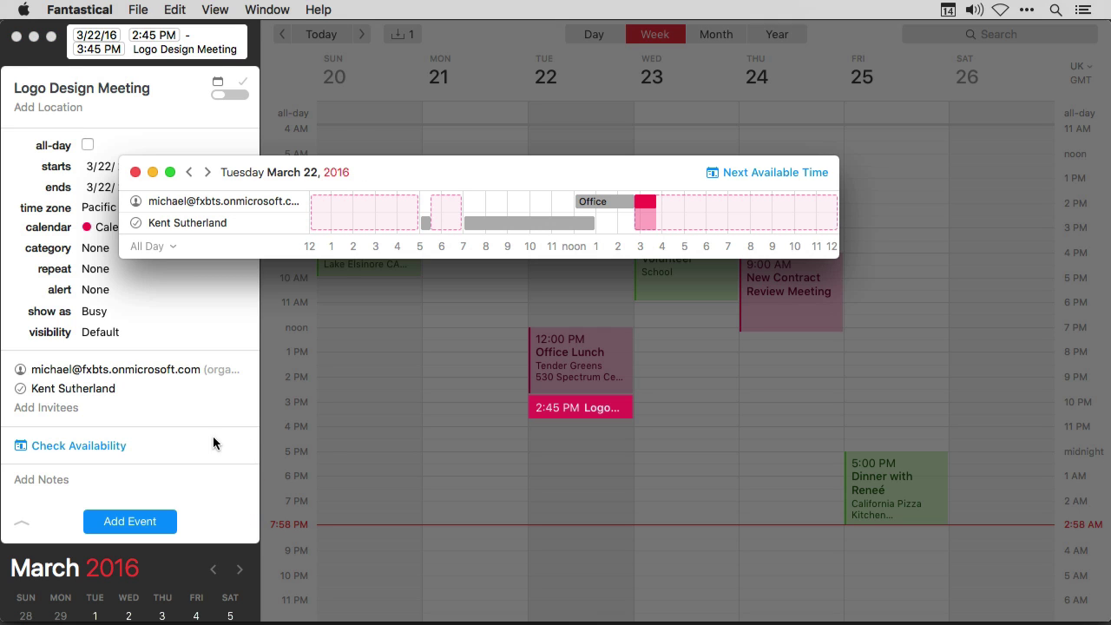
left_click(165, 246)
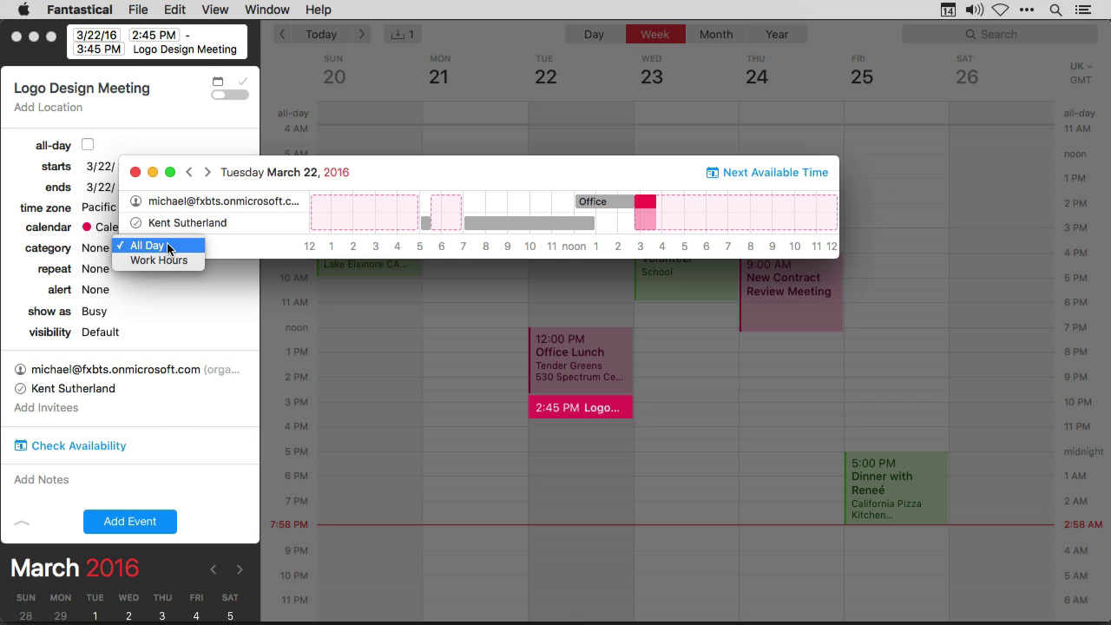
left_click(167, 261)
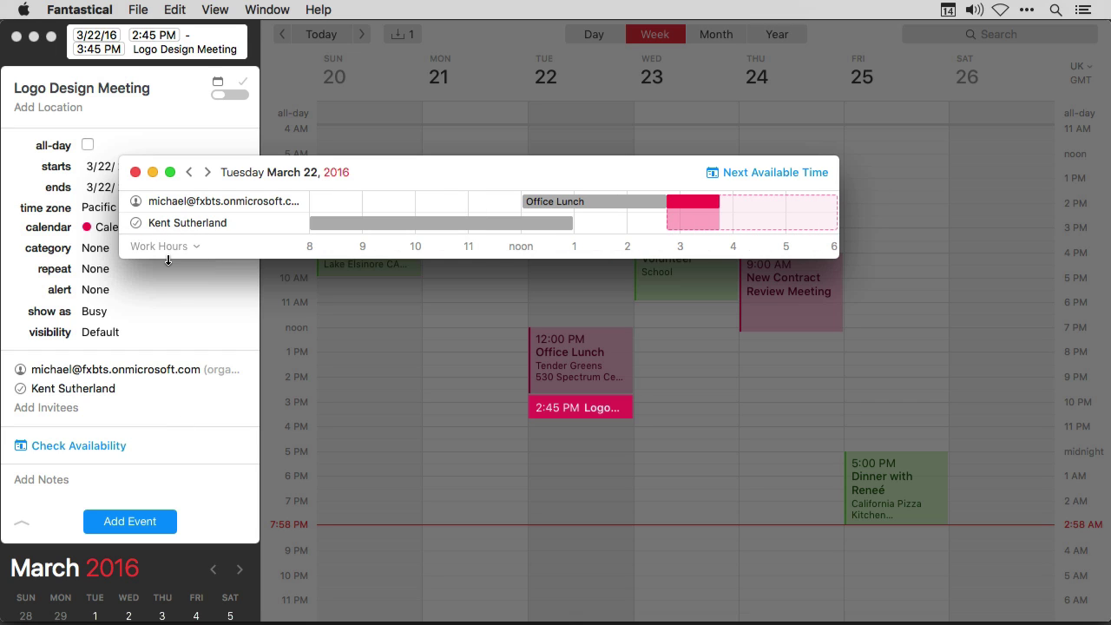
left_click(207, 173)
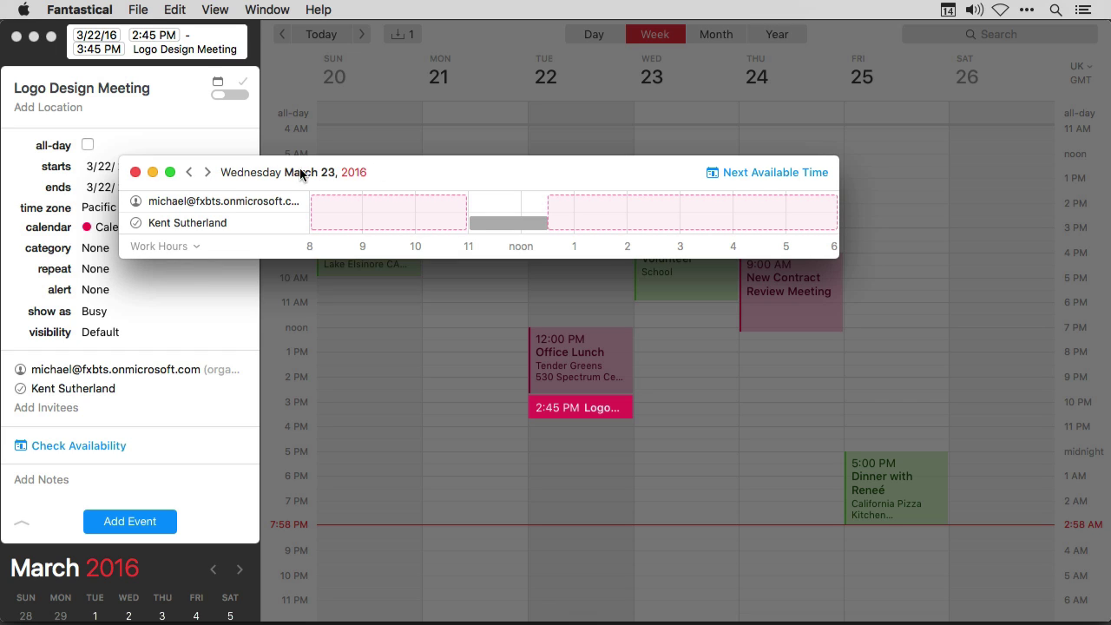
Move the Logo Design Meeting to March 23 from 1:00 to 2:00 PM within the participants' shared free time
mouse_move(488, 223)
left_click(590, 206)
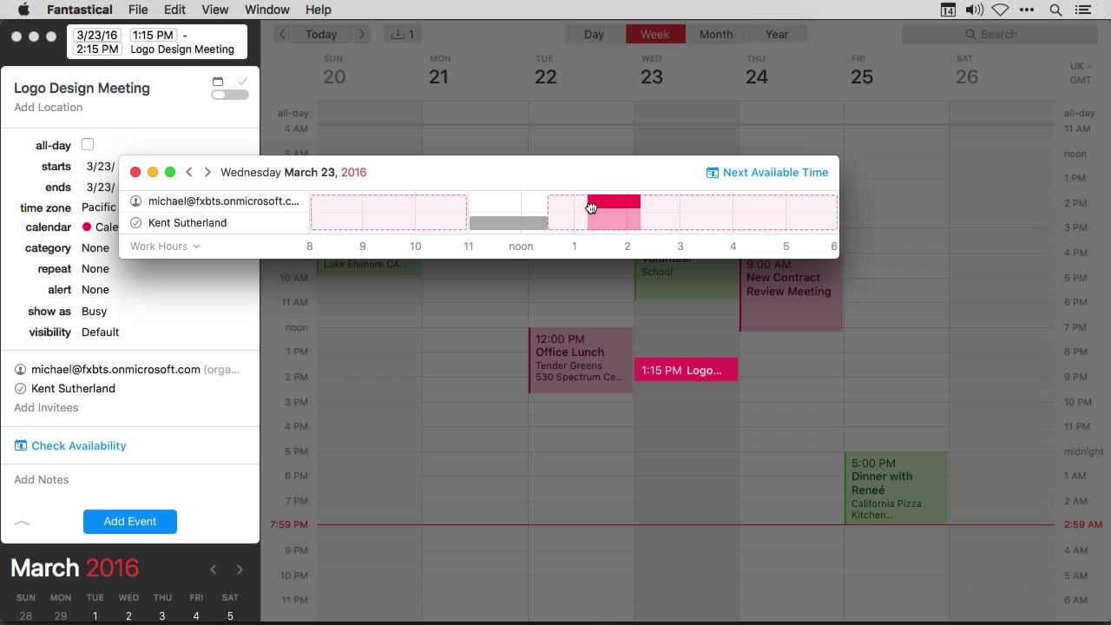
left_click(578, 208)
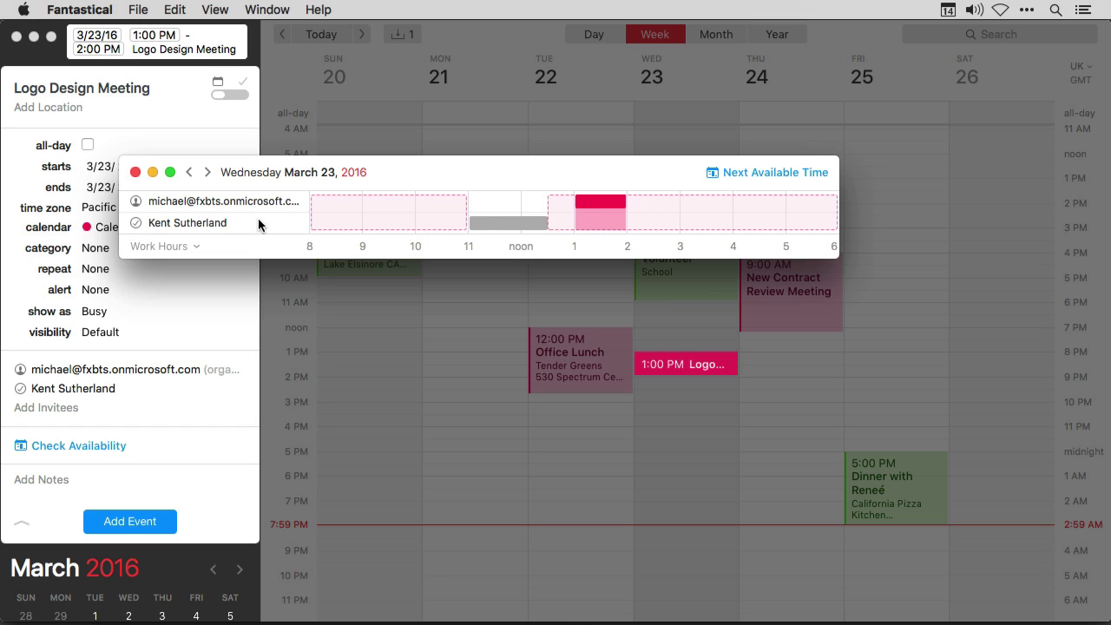
Try the Logo Design Meeting at 11:30 AM, return it to 1:00 PM and add the event to the calendar
left_click_drag(595, 200, 521, 200)
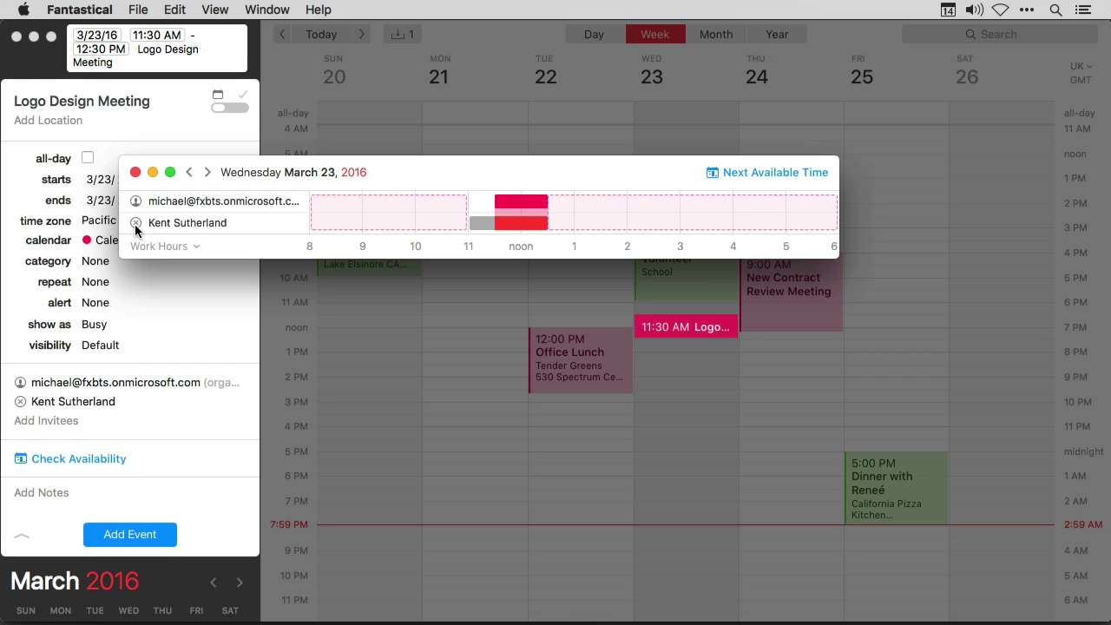
left_click_drag(518, 202, 592, 202)
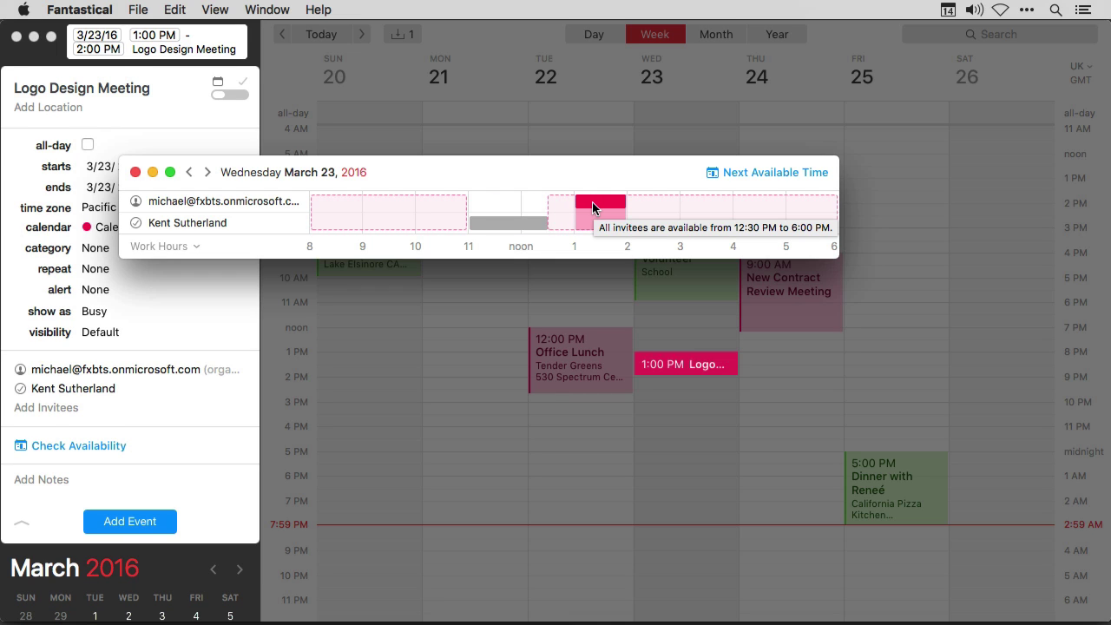
left_click(135, 175)
left_click(132, 520)
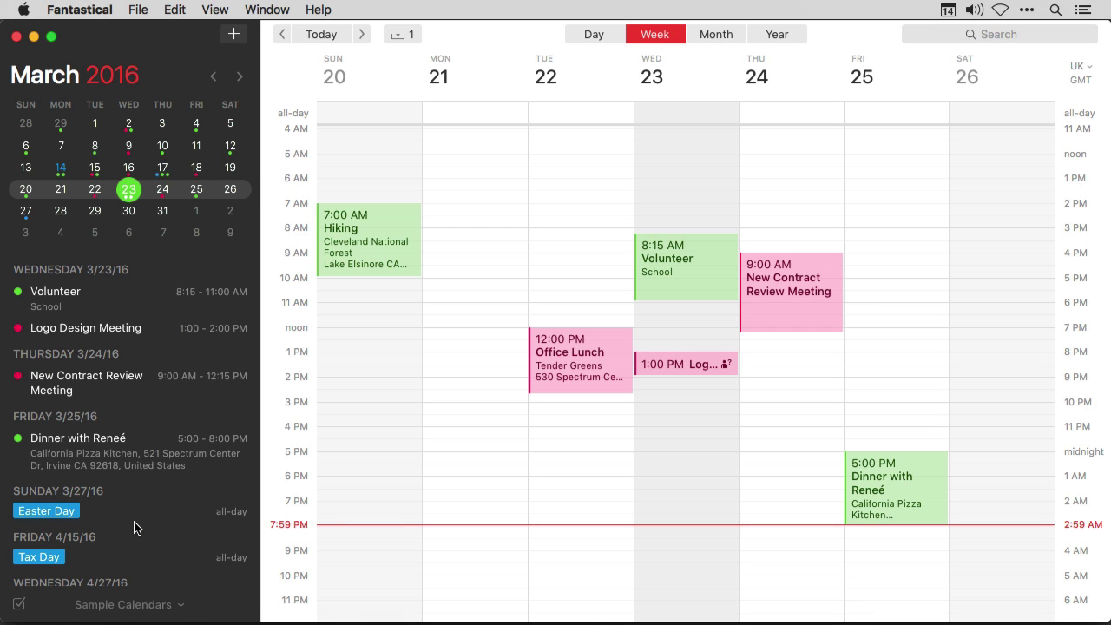
Delete the Logo Design Meeting on March 23, sending the cancelation message "Not yet. Logo isn't done."
key("super+t")
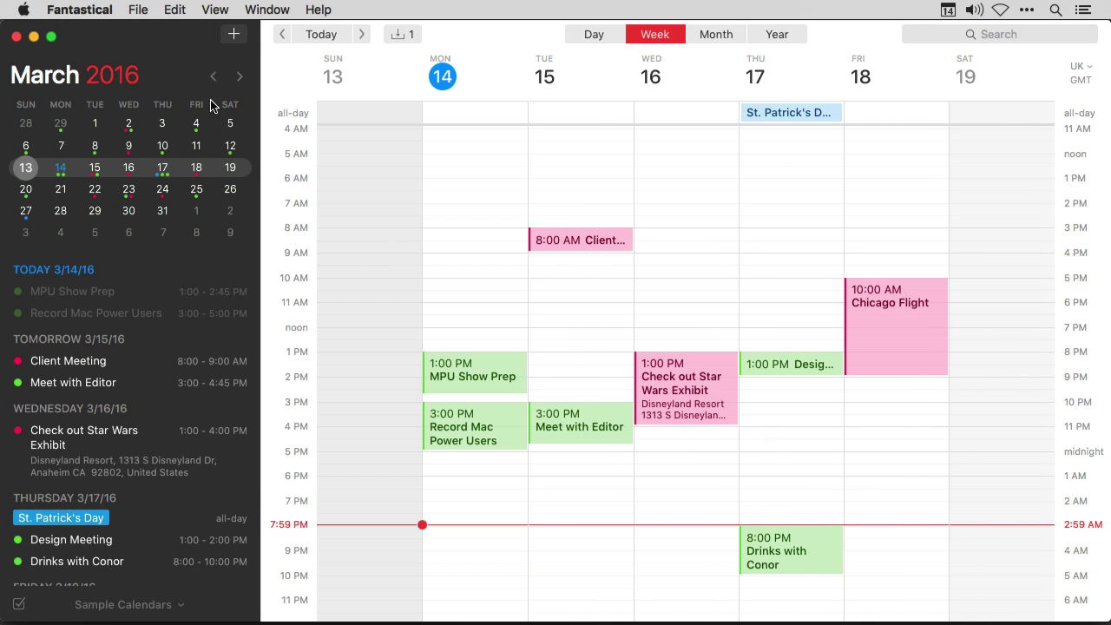
left_click(128, 191)
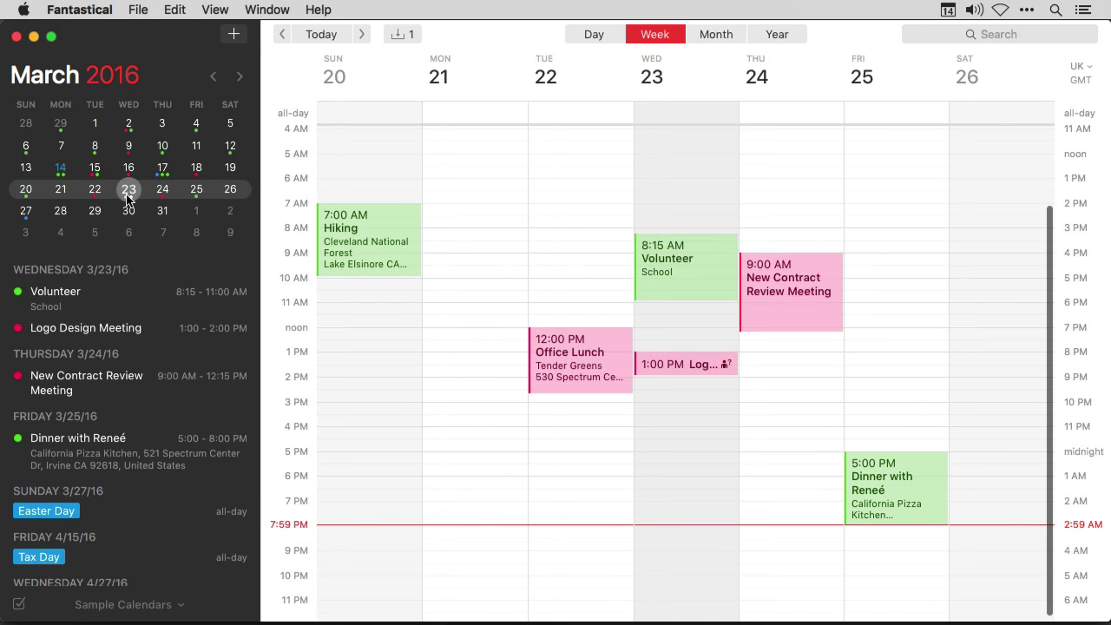
left_click(671, 366)
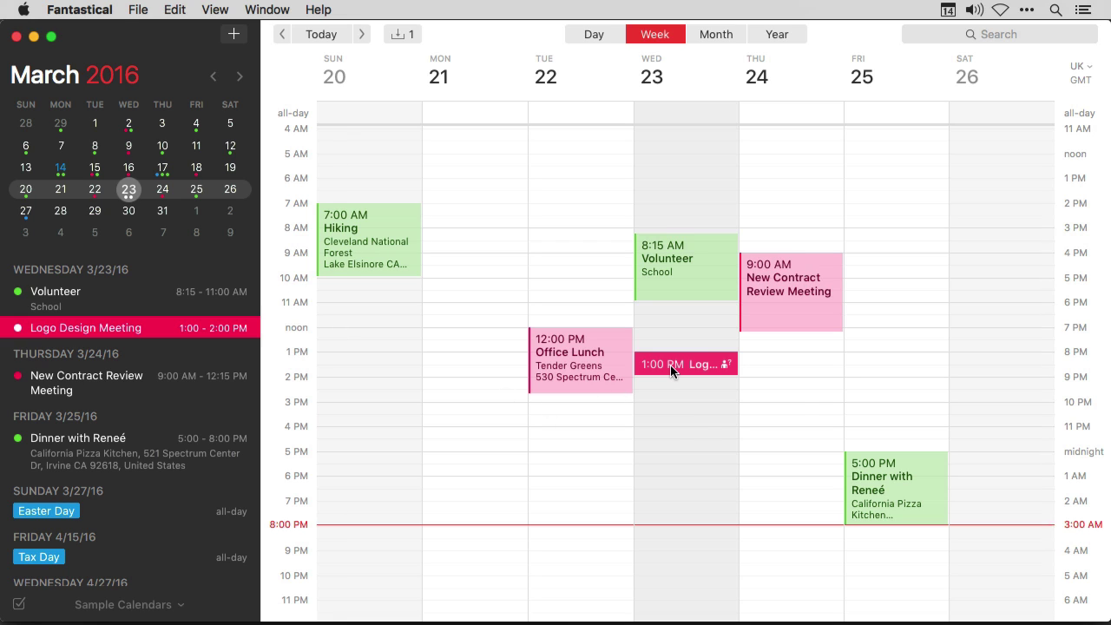
right_click(673, 367)
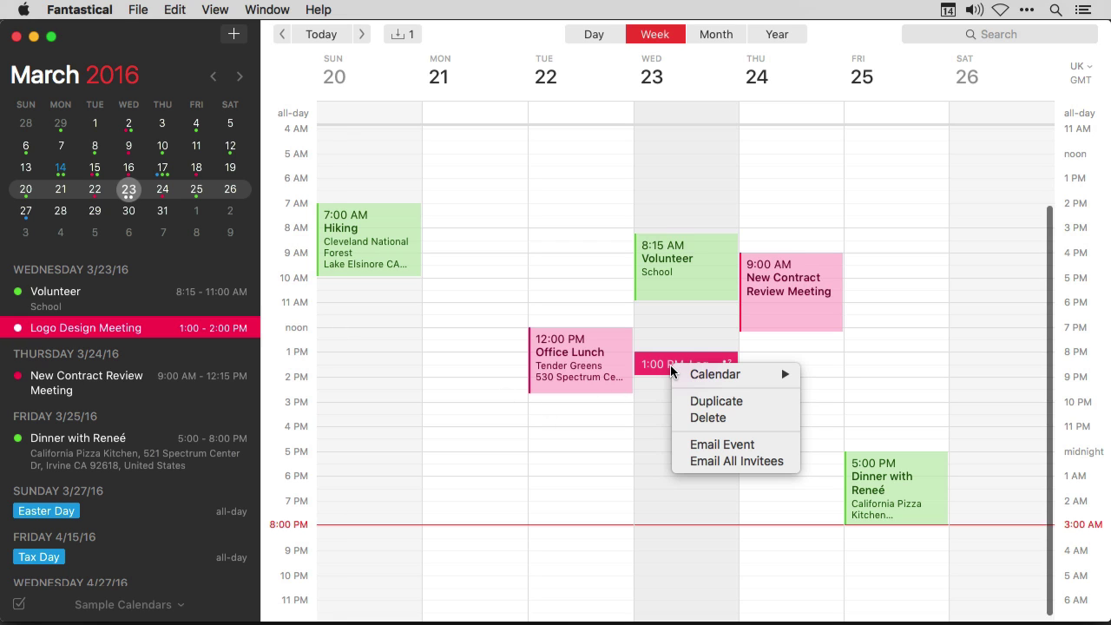
left_click(685, 417)
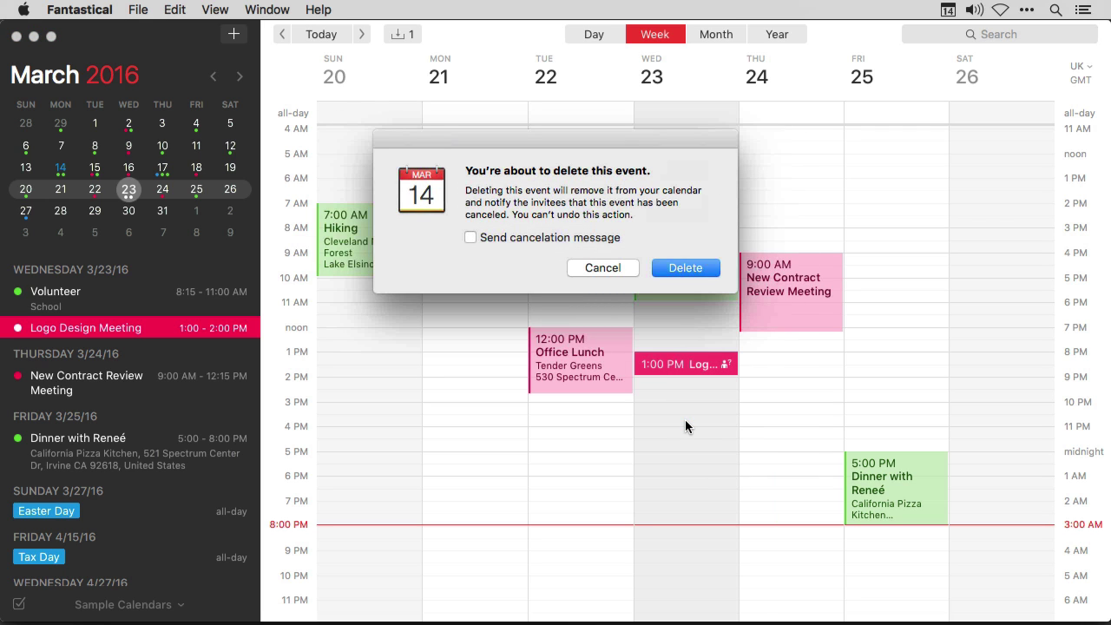
left_click(470, 237)
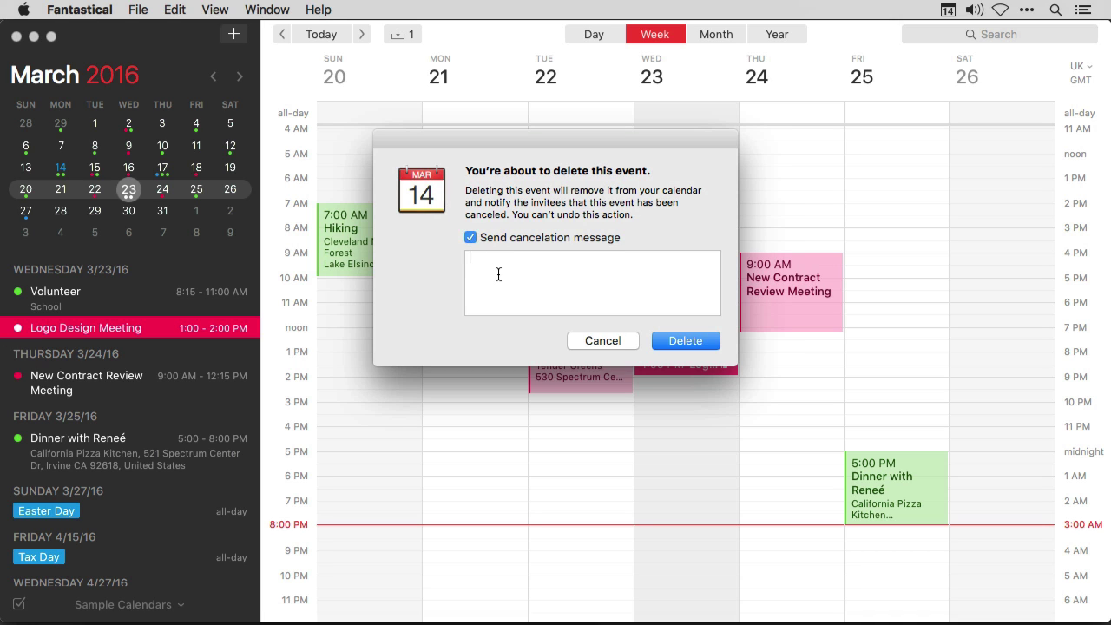
type("Not yet. Logo isn't done.")
left_click(681, 341)
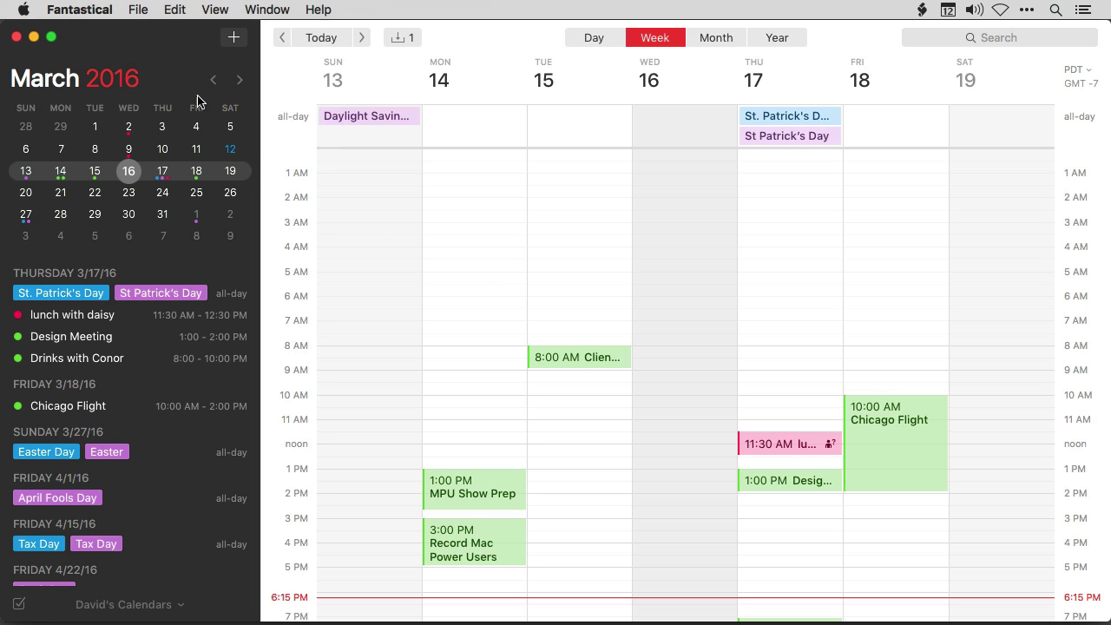
Open the calendar's print settings and preview the Day and Month layouts
left_click(139, 9)
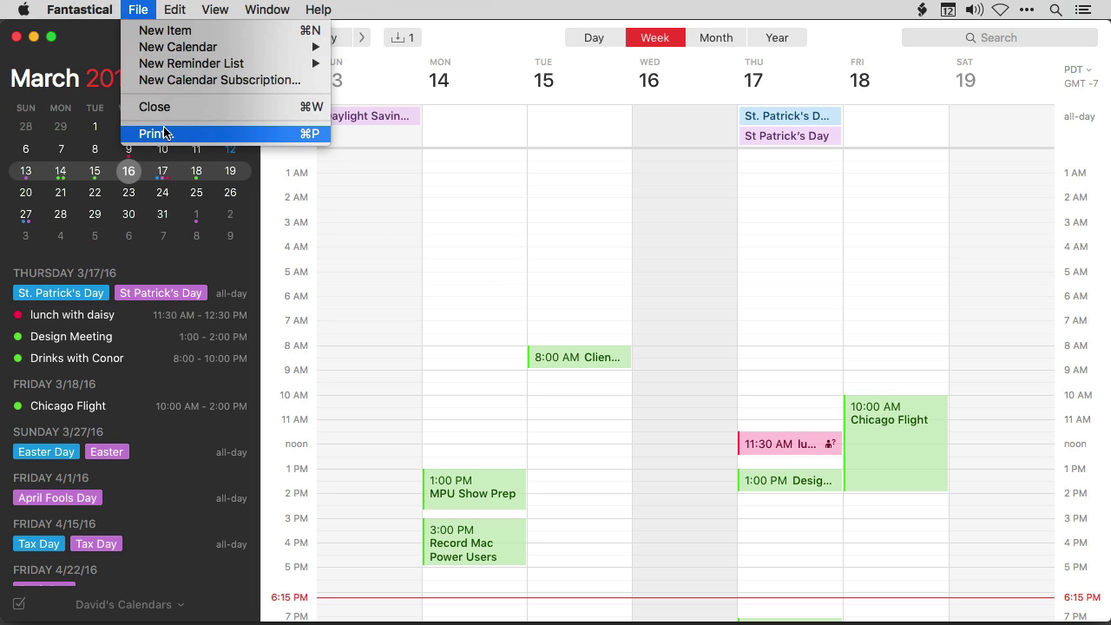
left_click(271, 136)
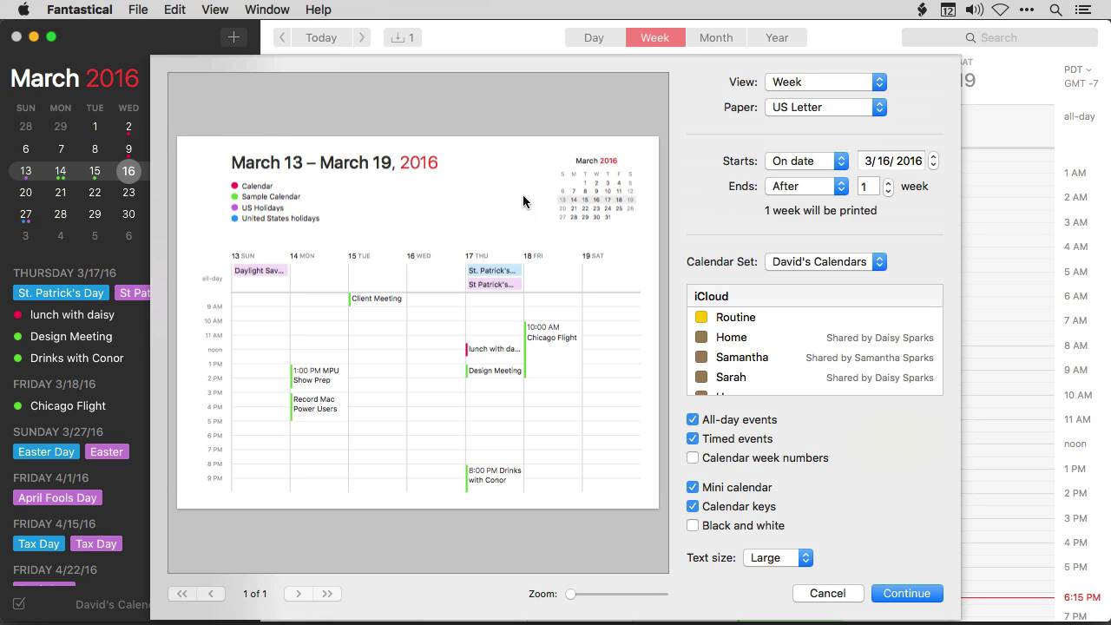
left_click(814, 83)
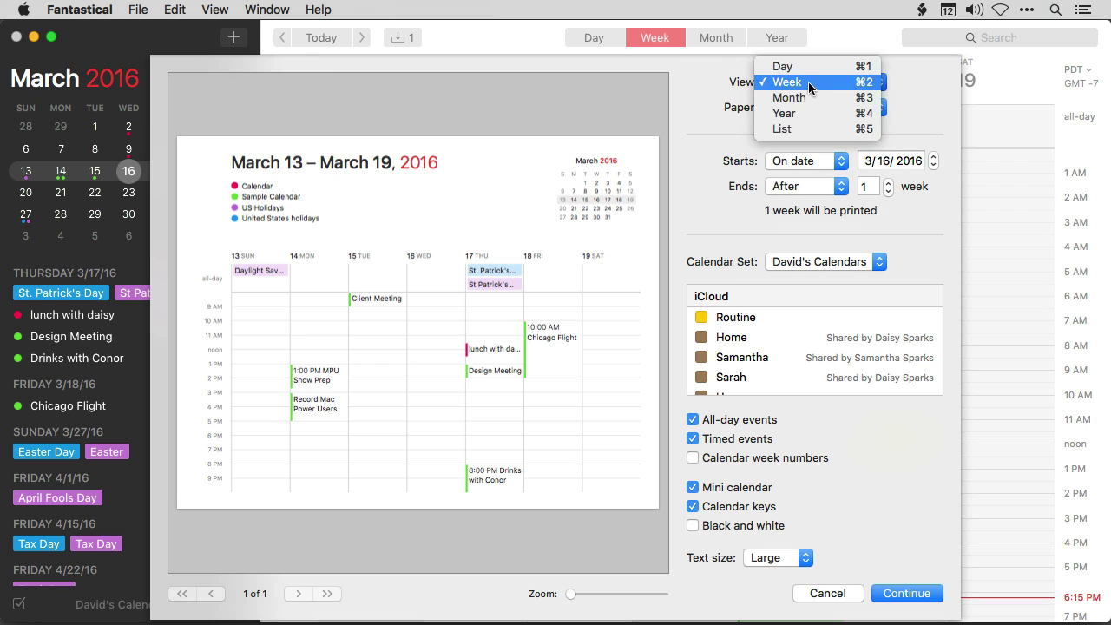
left_click(805, 68)
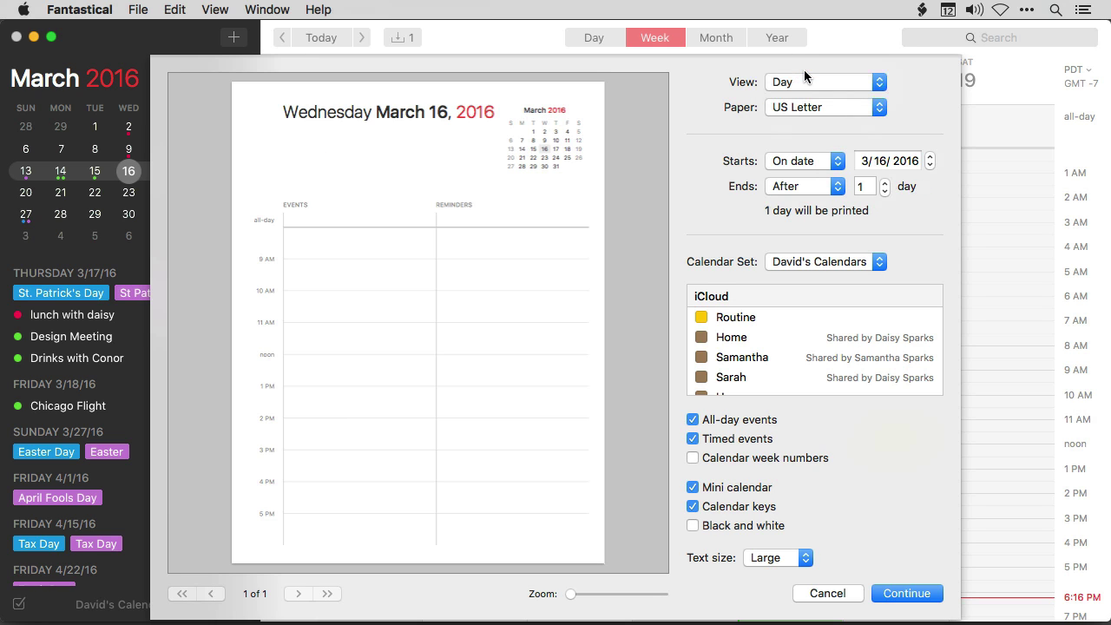
left_click(804, 77)
left_click(802, 112)
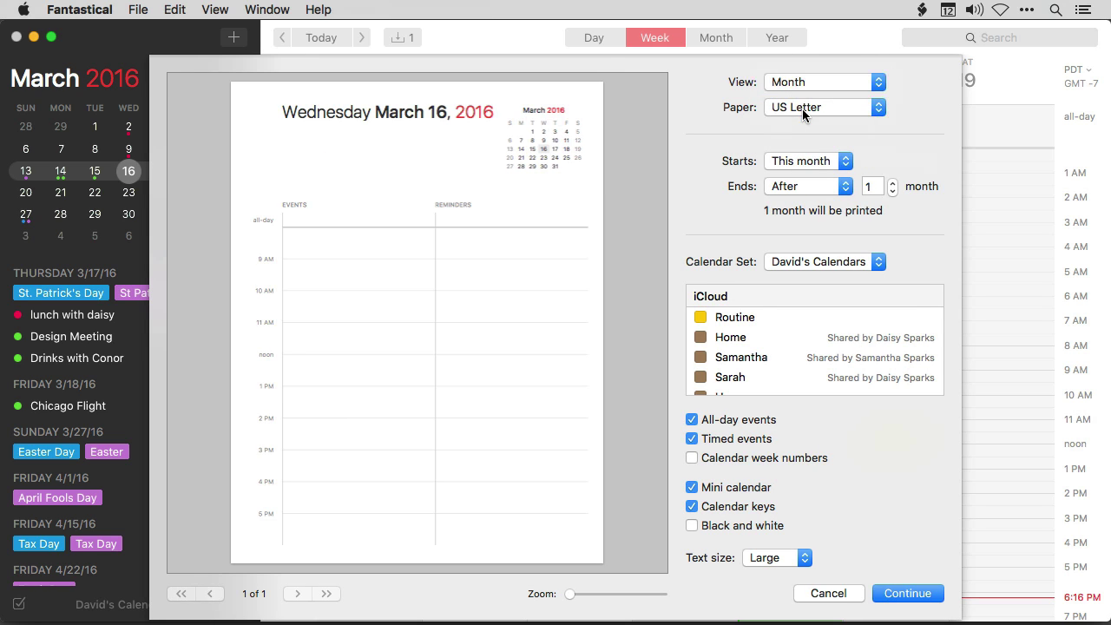
Preview the Year and List print layouts, and set the print view to Week
left_click(808, 84)
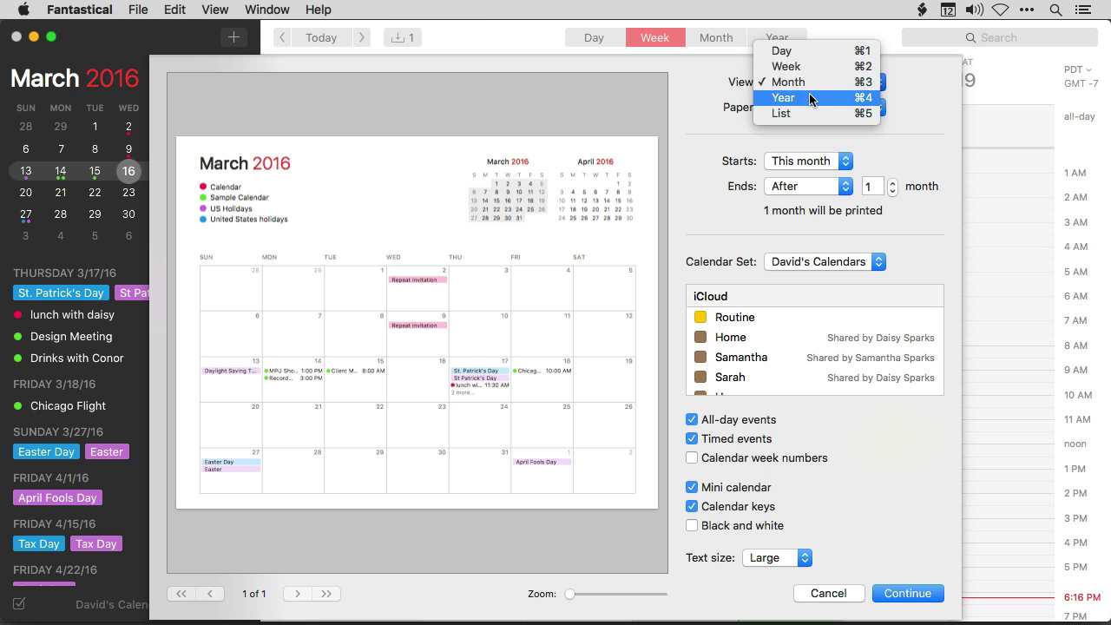
key("super")
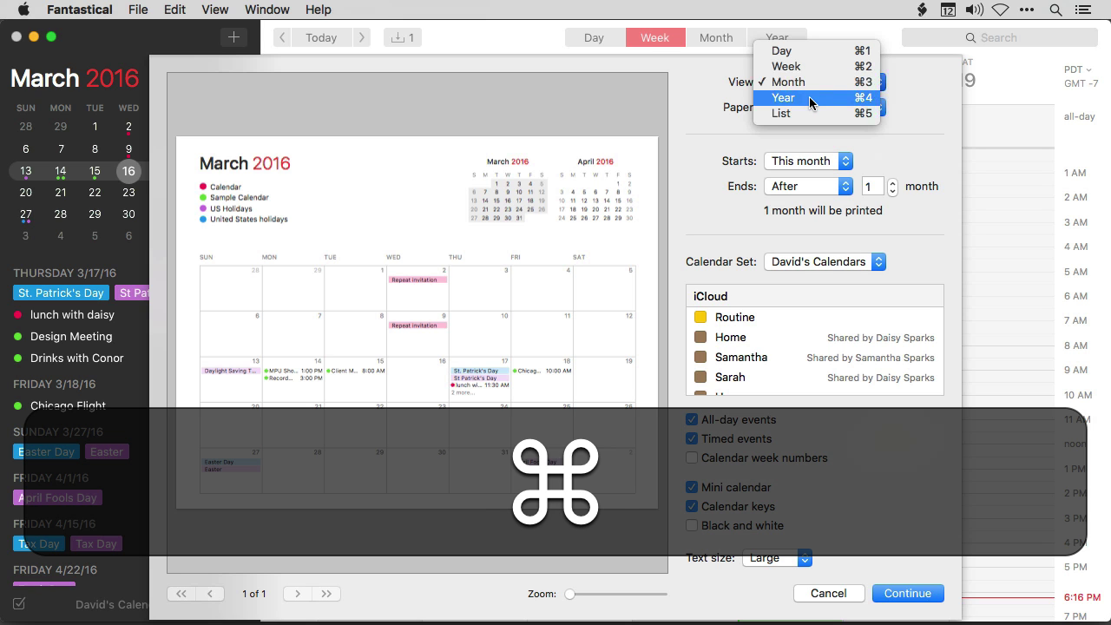
key("super+4")
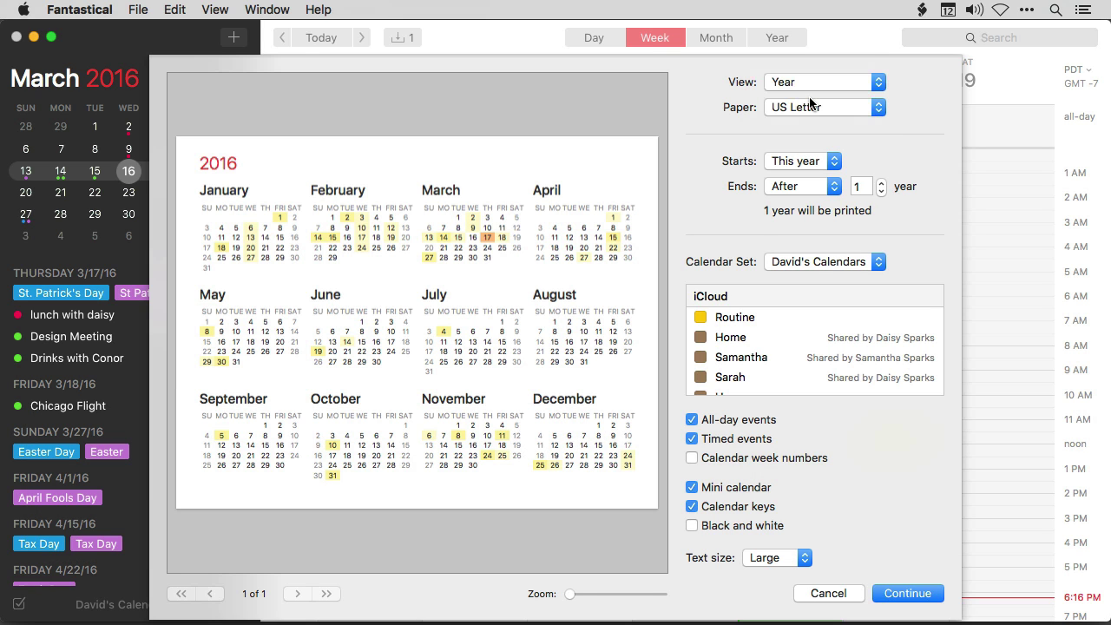
left_click(815, 83)
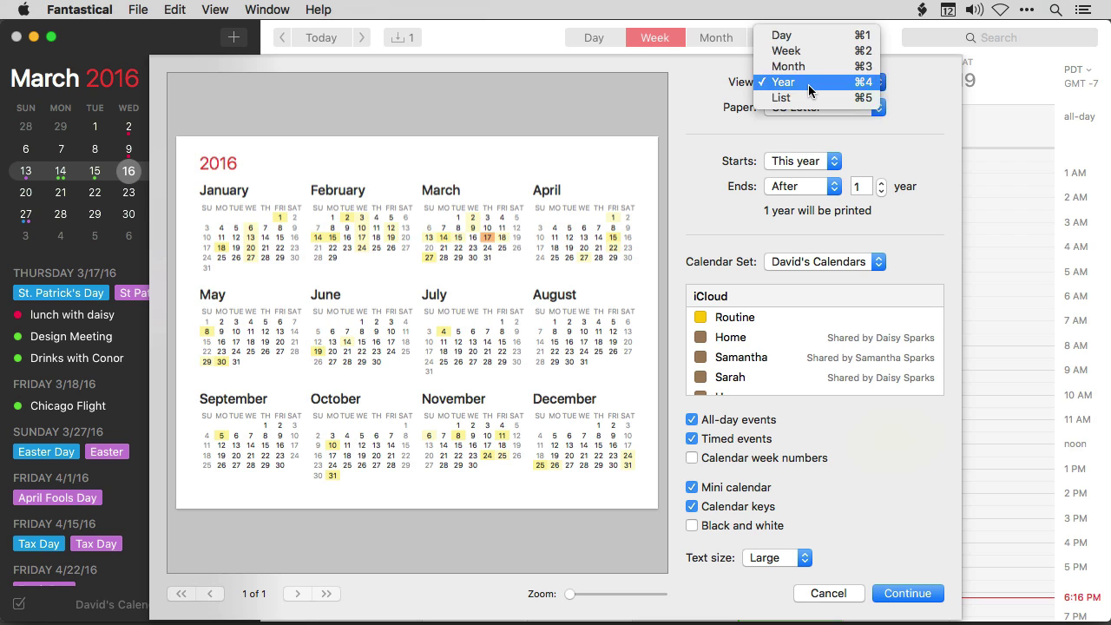
key("super+5")
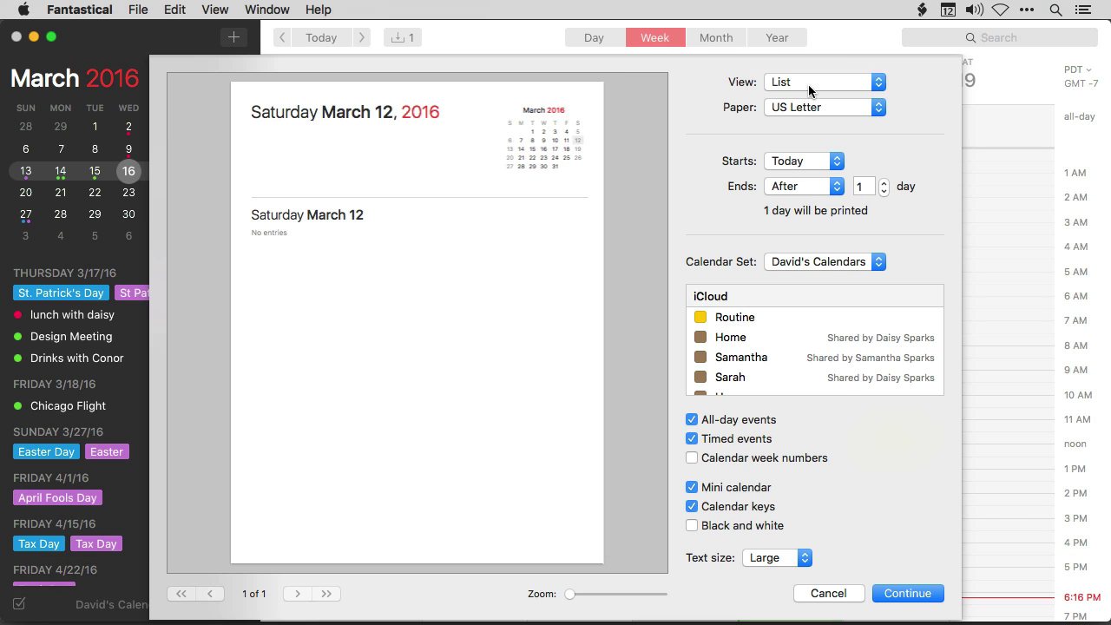
left_click(809, 90)
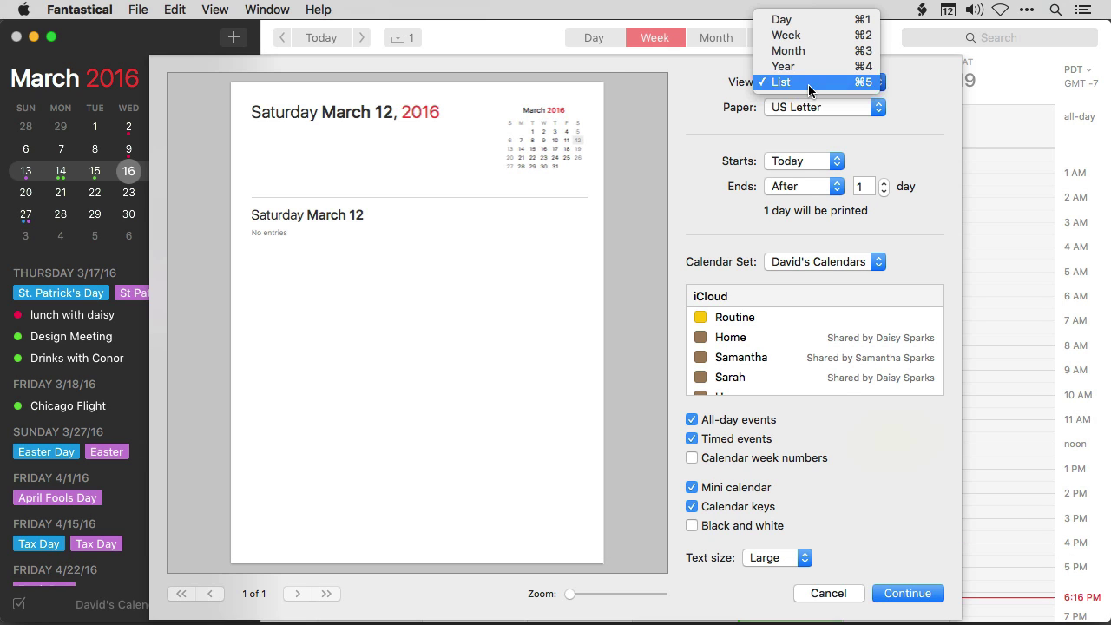
left_click(803, 40)
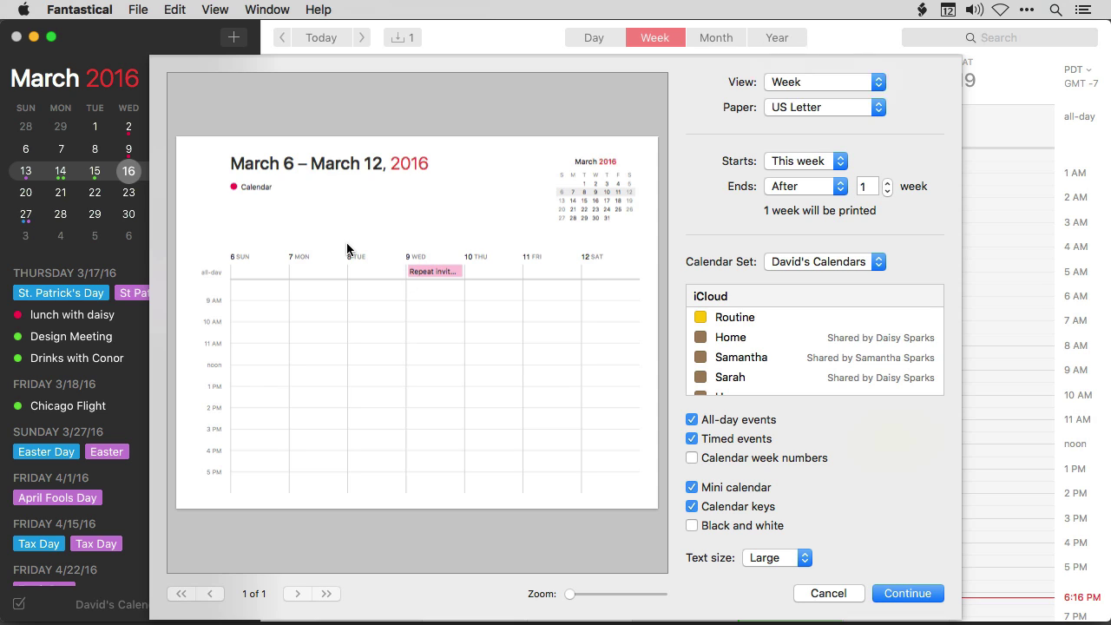
Set the week printout to start next week, and review the available calendar sets and the calendars down to the Exchange group
left_click(835, 169)
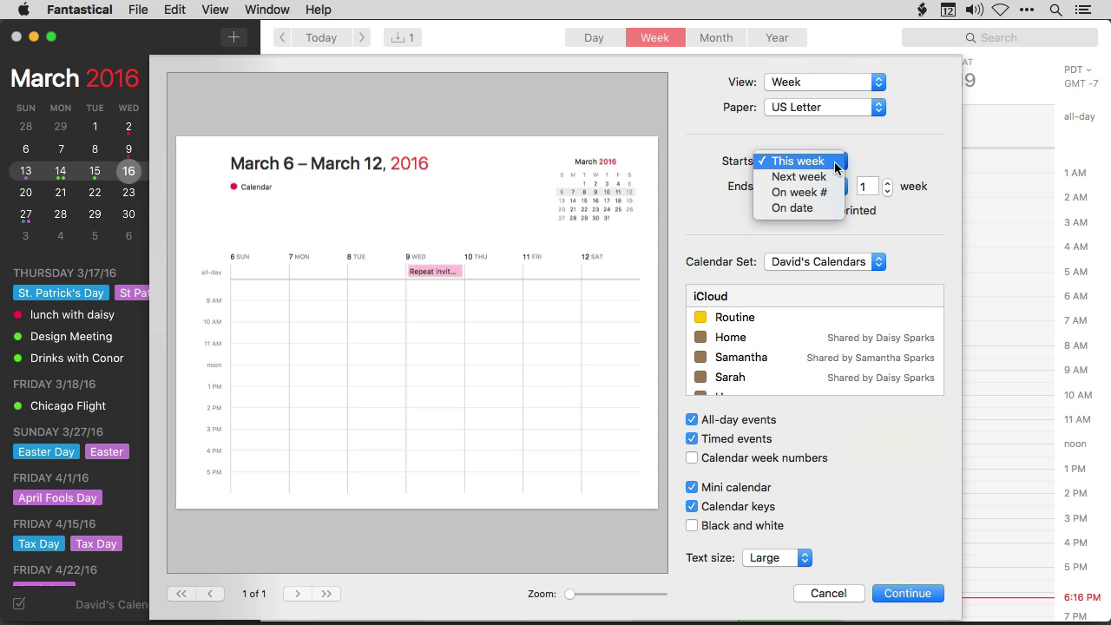
left_click(833, 176)
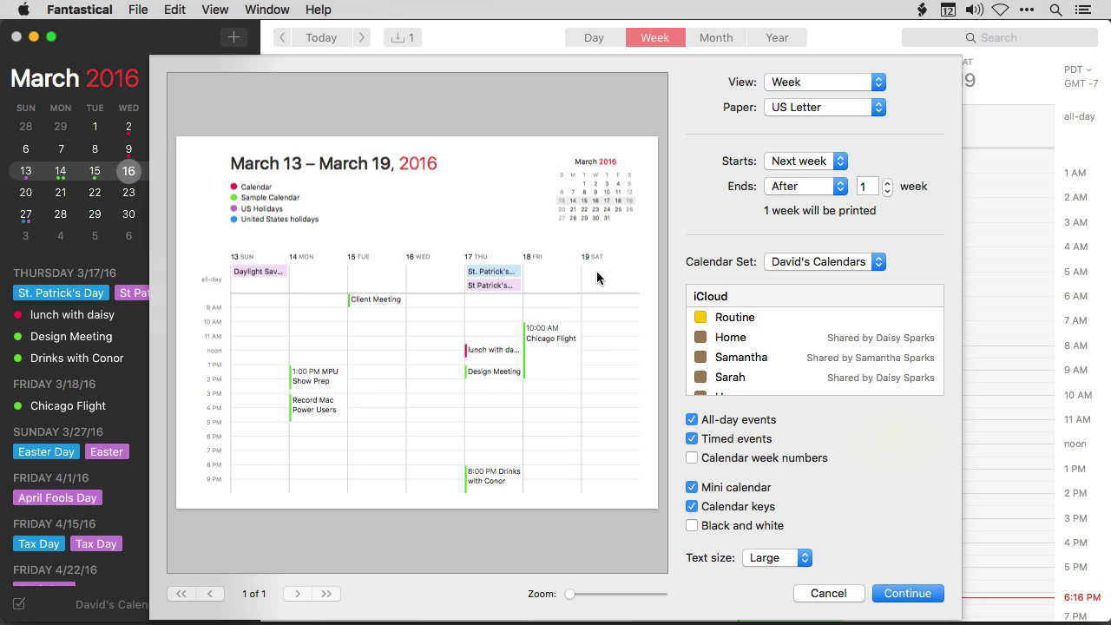
left_click(882, 262)
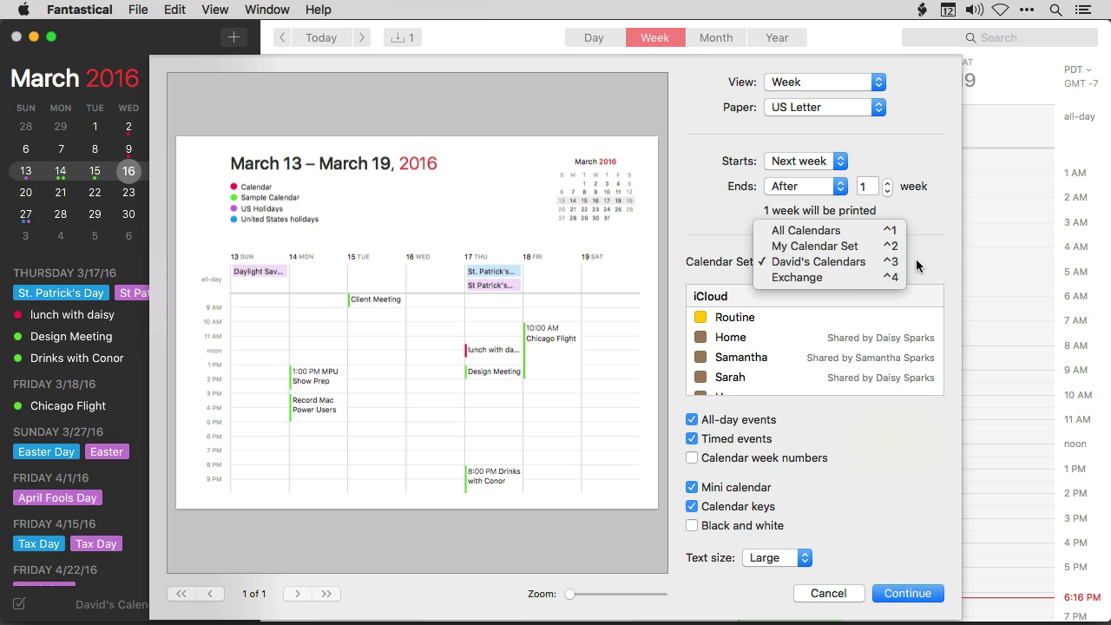
left_click(918, 267)
scroll(807, 337, "down", 5)
scroll(795, 338, "down", 6)
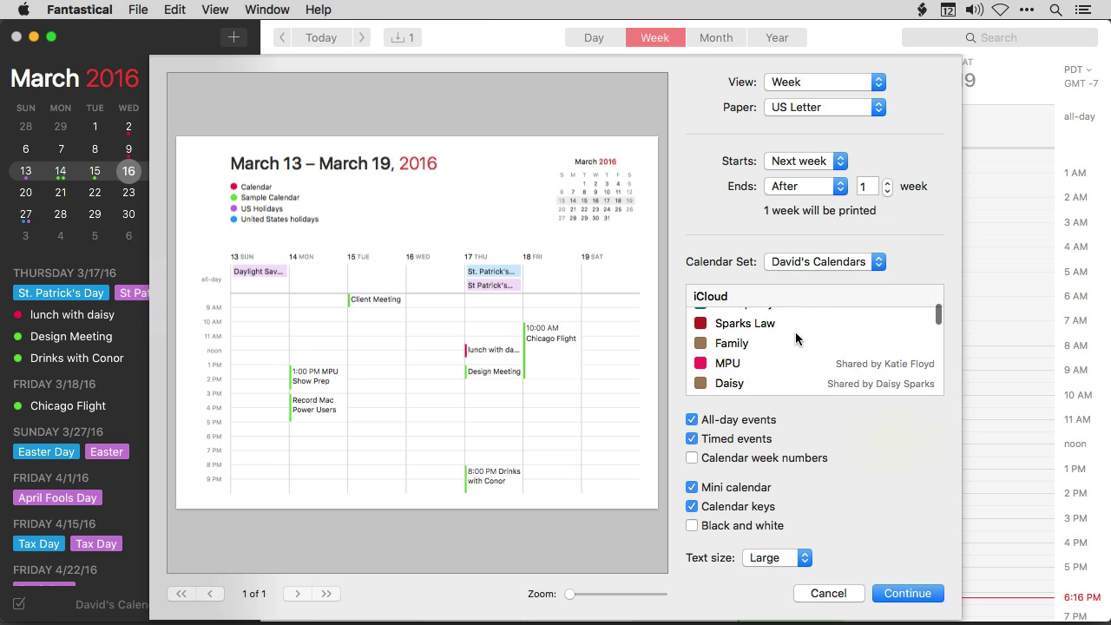
scroll(796, 338, "down", 6)
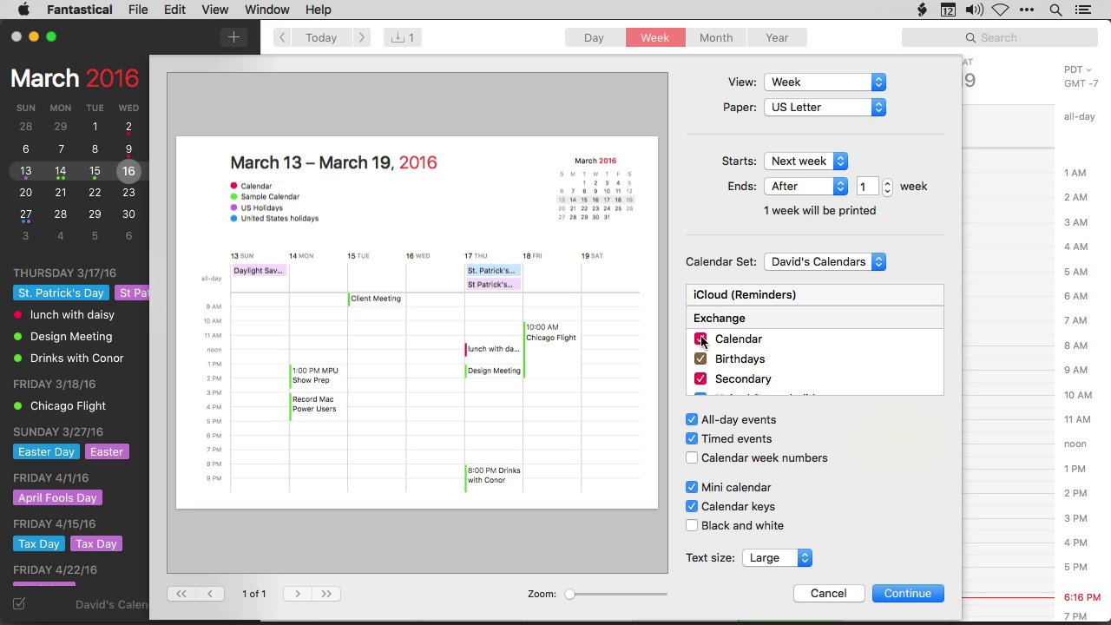
scroll(701, 341, "down", 5)
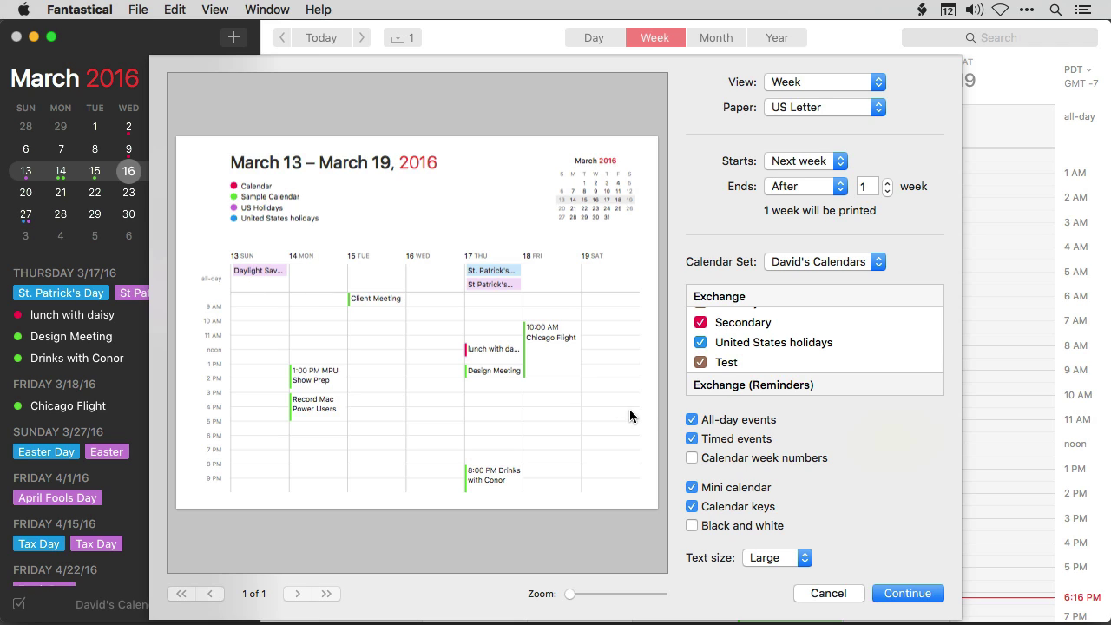
Preview the week printout without all-day events, without timed events and with calendar week numbers, restoring each option
left_click(691, 420)
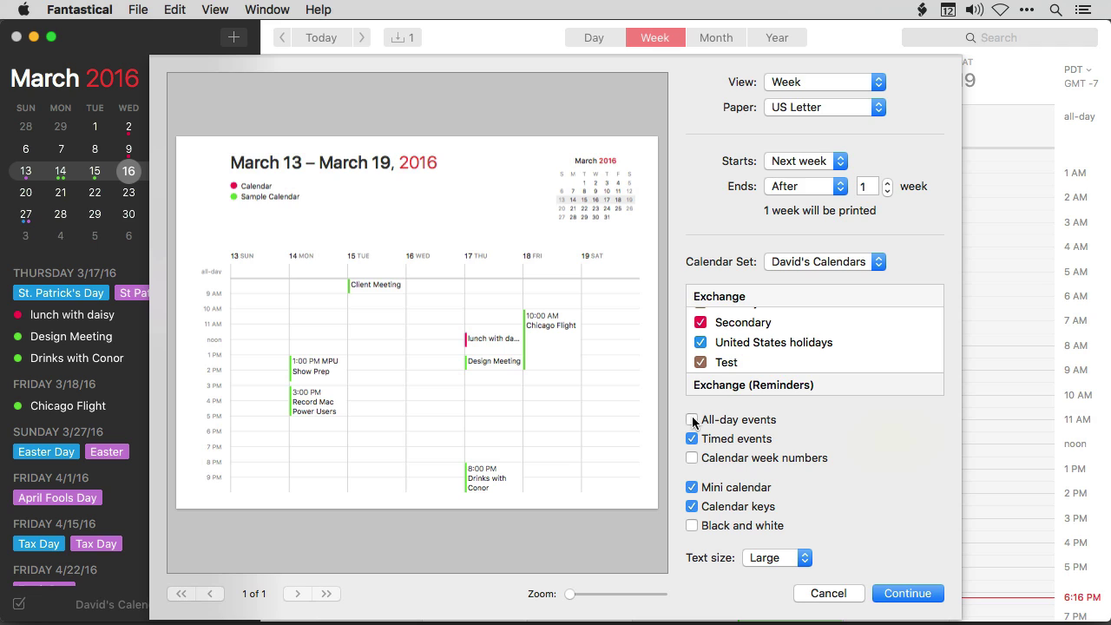
left_click(692, 420)
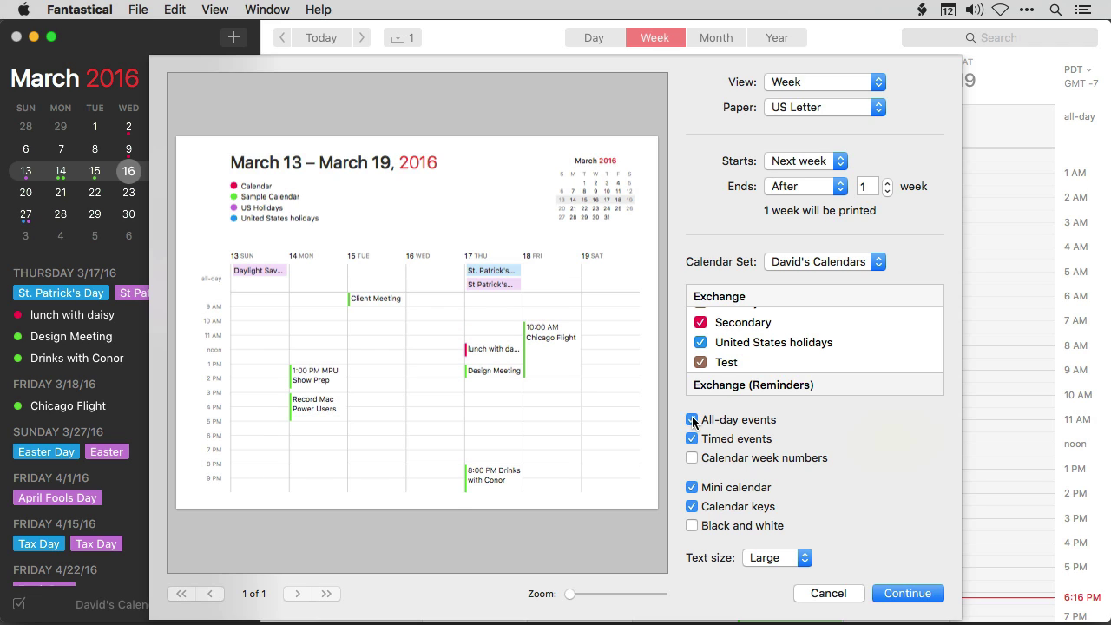
left_click(692, 439)
left_click(692, 440)
left_click(691, 459)
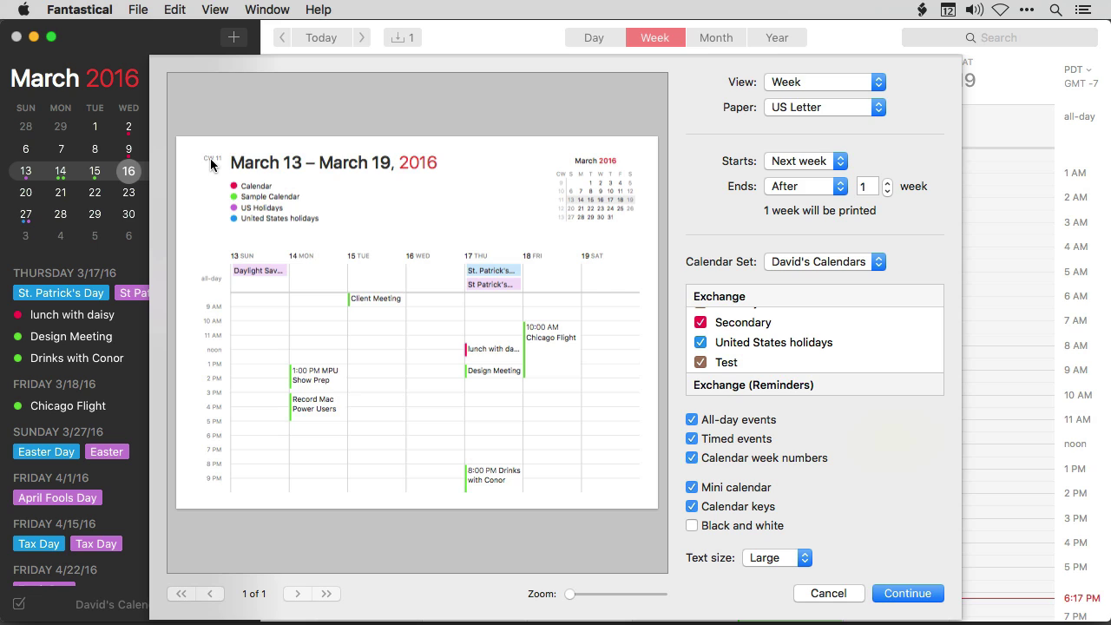
left_click(692, 459)
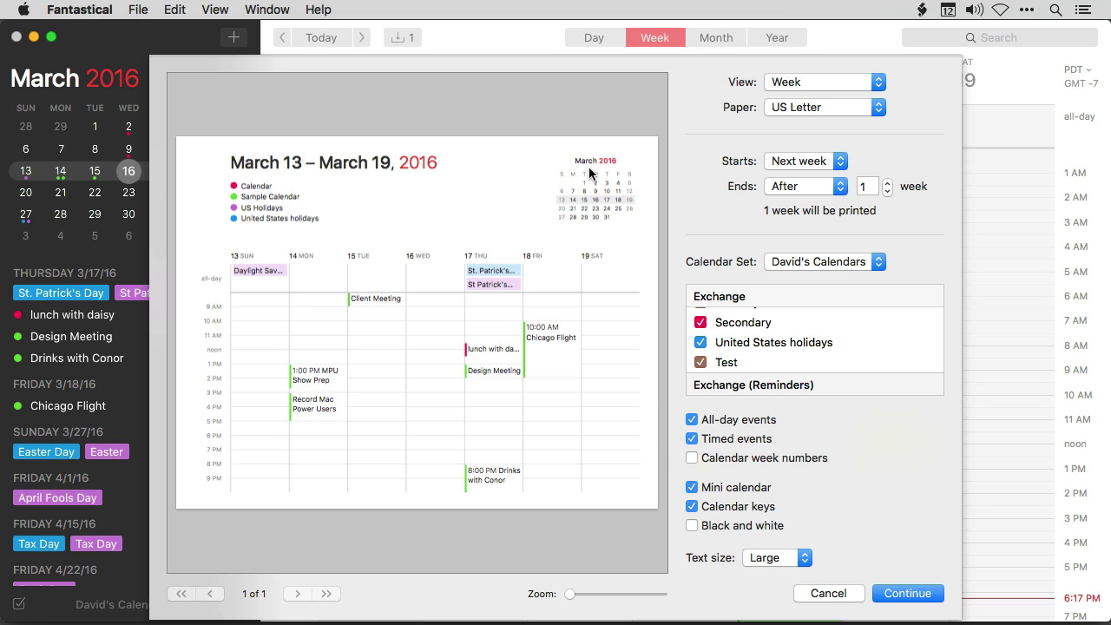
Preview the printout without the mini calendar and in black and white, restoring both options
left_click(691, 487)
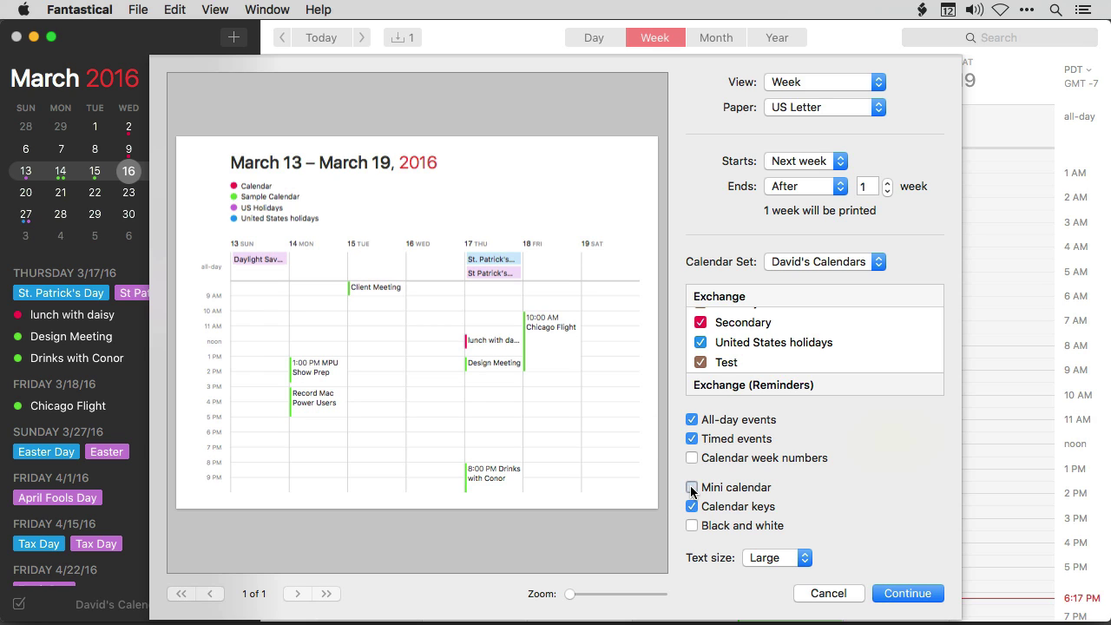
left_click(692, 488)
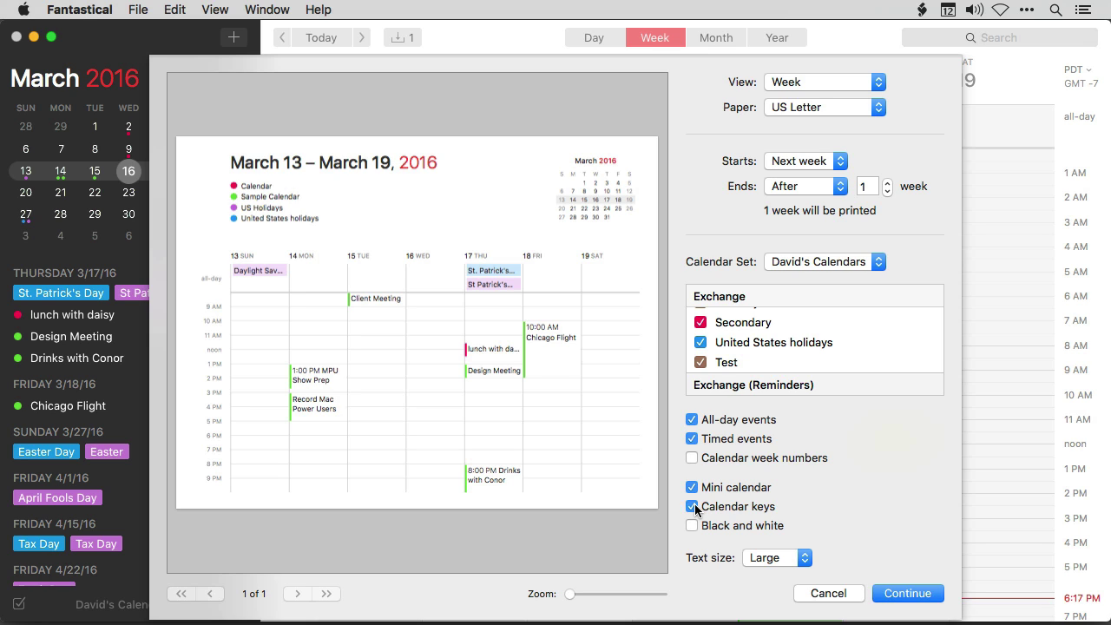
left_click(692, 525)
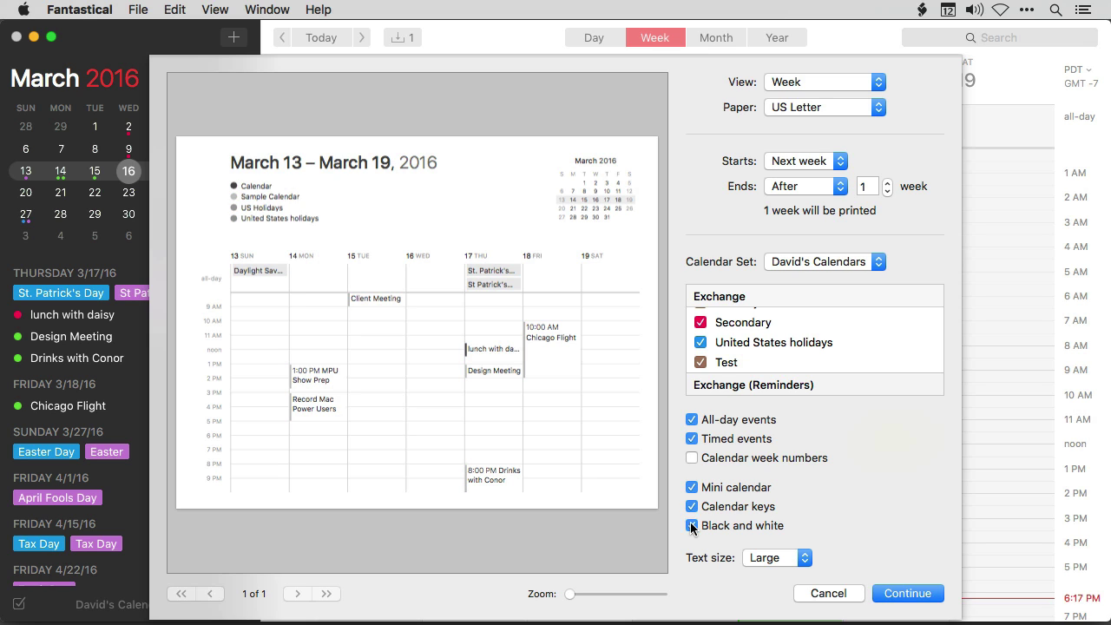
left_click(691, 525)
left_click(691, 525)
left_click(692, 525)
Set the printout's text size to Medium
left_click(802, 557)
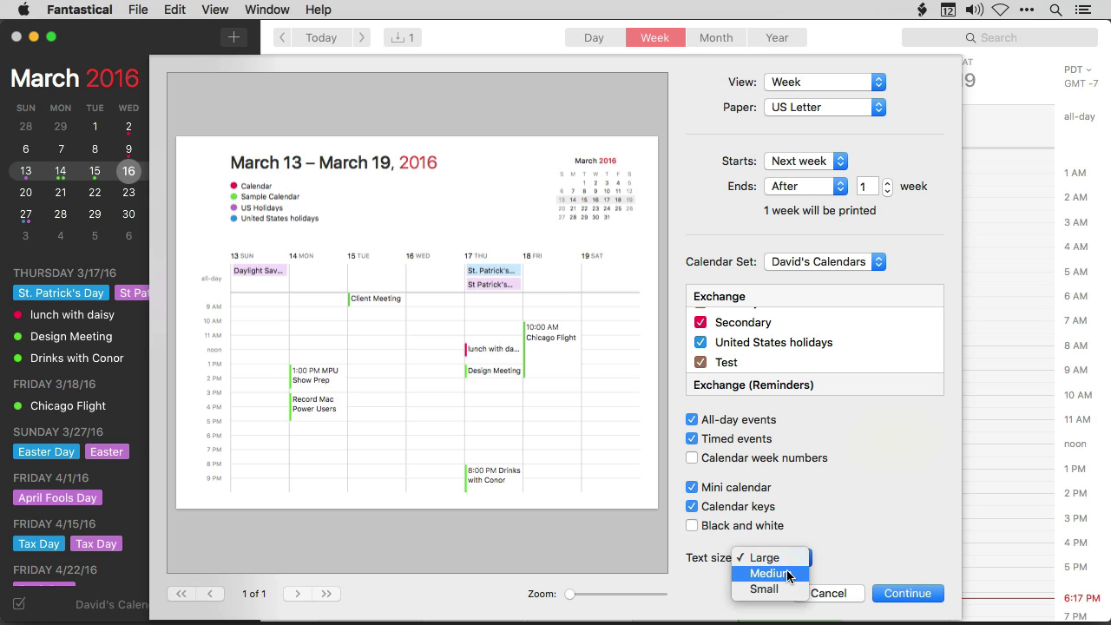
left_click(787, 572)
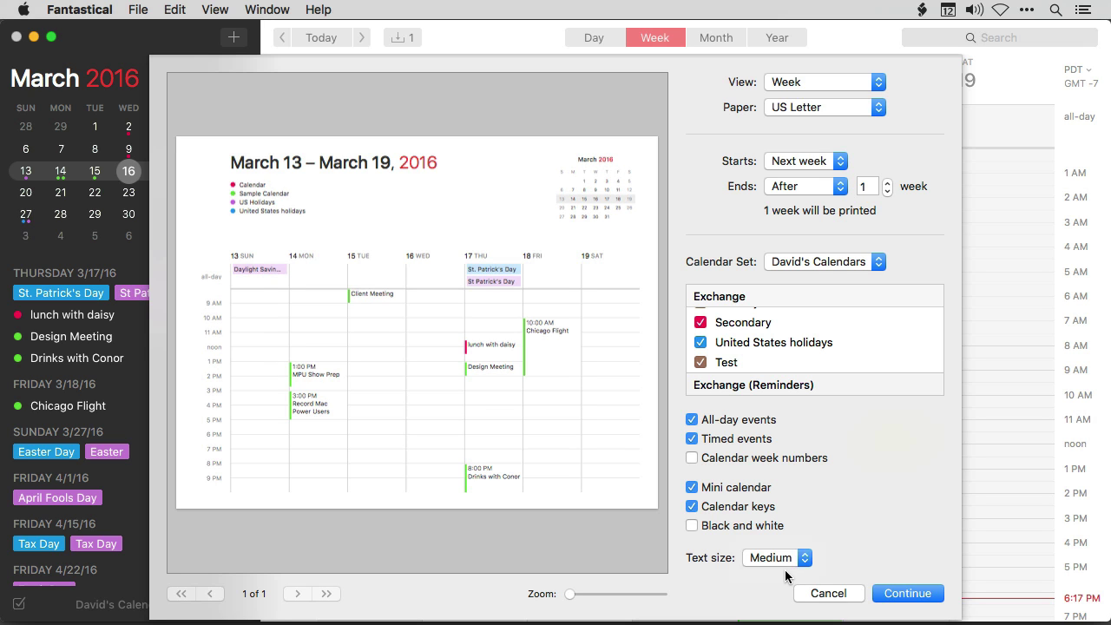
mouse_move(570, 595)
left_mouse_down()
mouse_move(651, 598)
mouse_move(570, 595)
left_mouse_up()
Preview the Month print layout as a blank calendar without all-day and timed events, and turn both event types back on
left_click(878, 84)
left_click(836, 92)
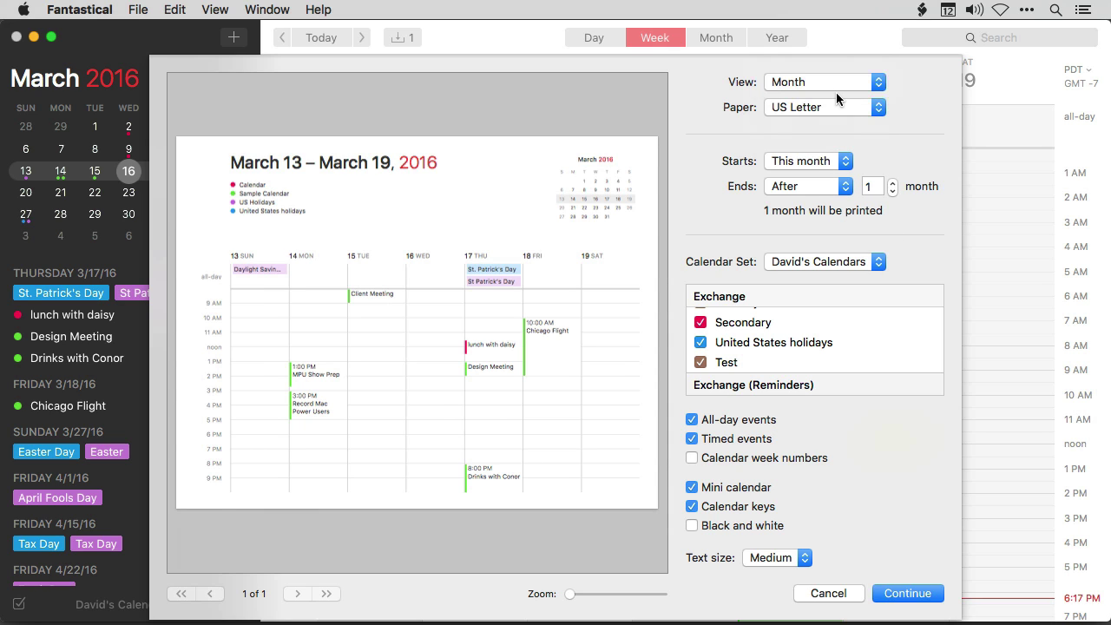
left_click(694, 421)
left_click(692, 439)
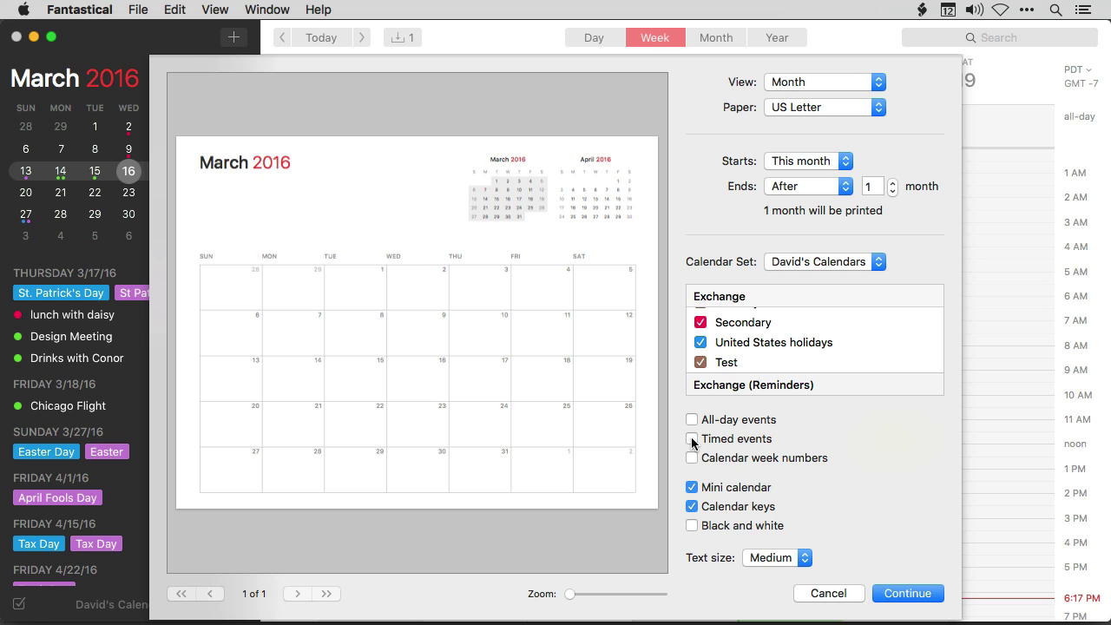
left_click(692, 439)
left_click(691, 420)
Set the print view back to Week, starting next week
left_click(862, 85)
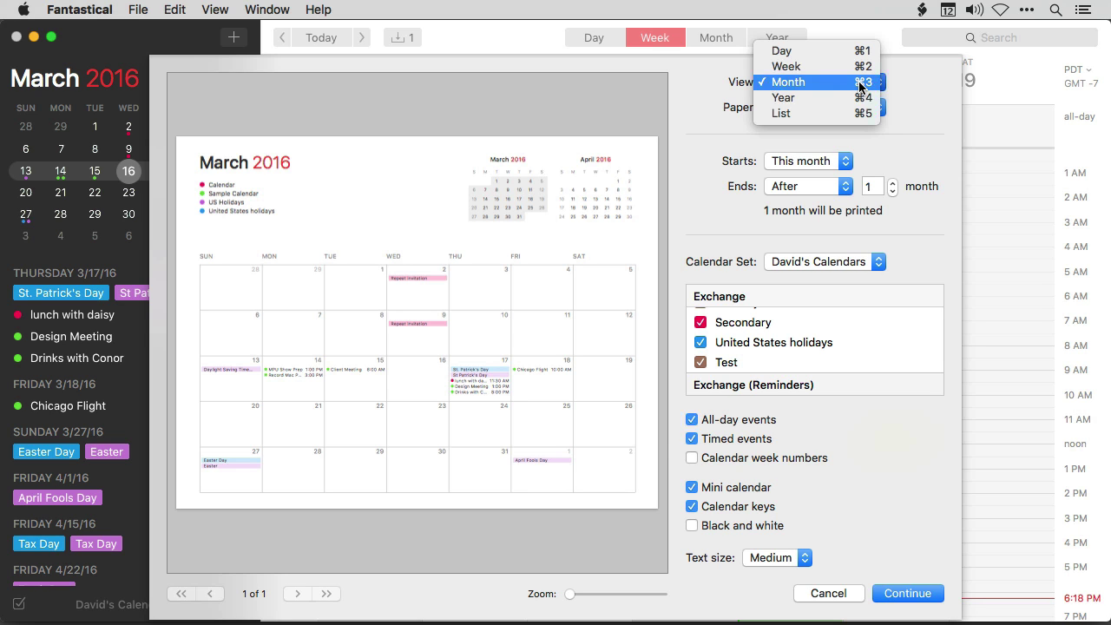
left_click(855, 67)
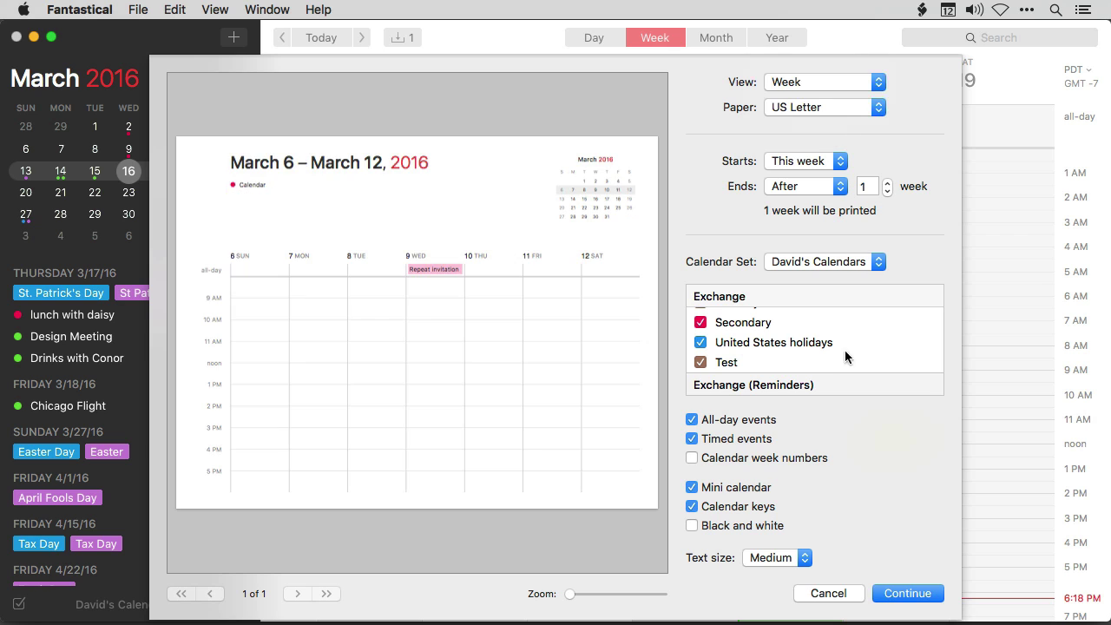
left_click(812, 161)
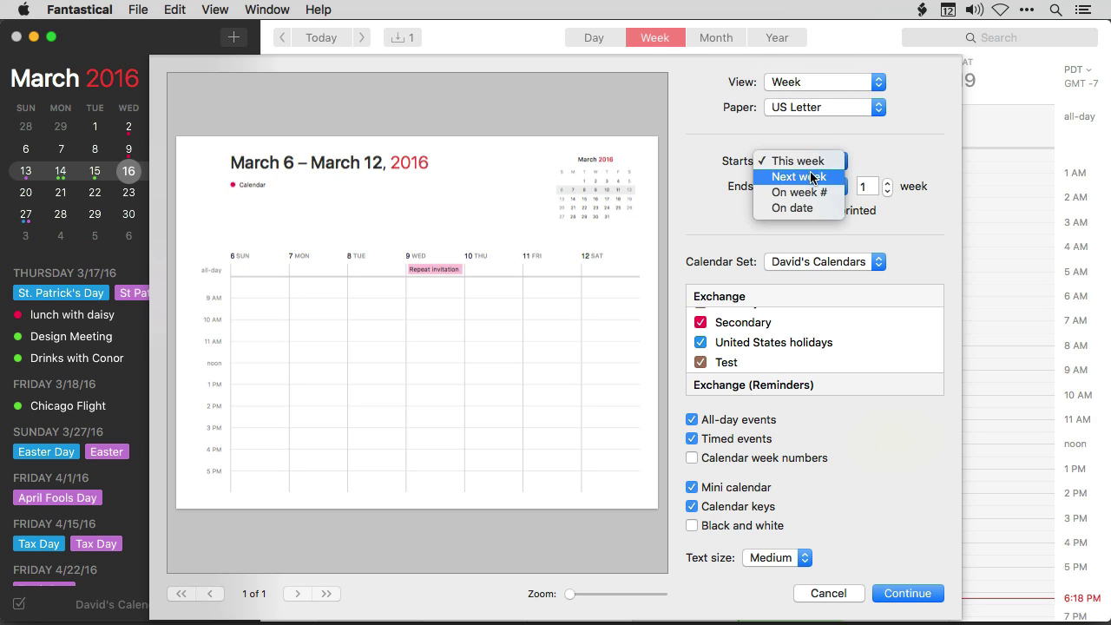
left_click(810, 172)
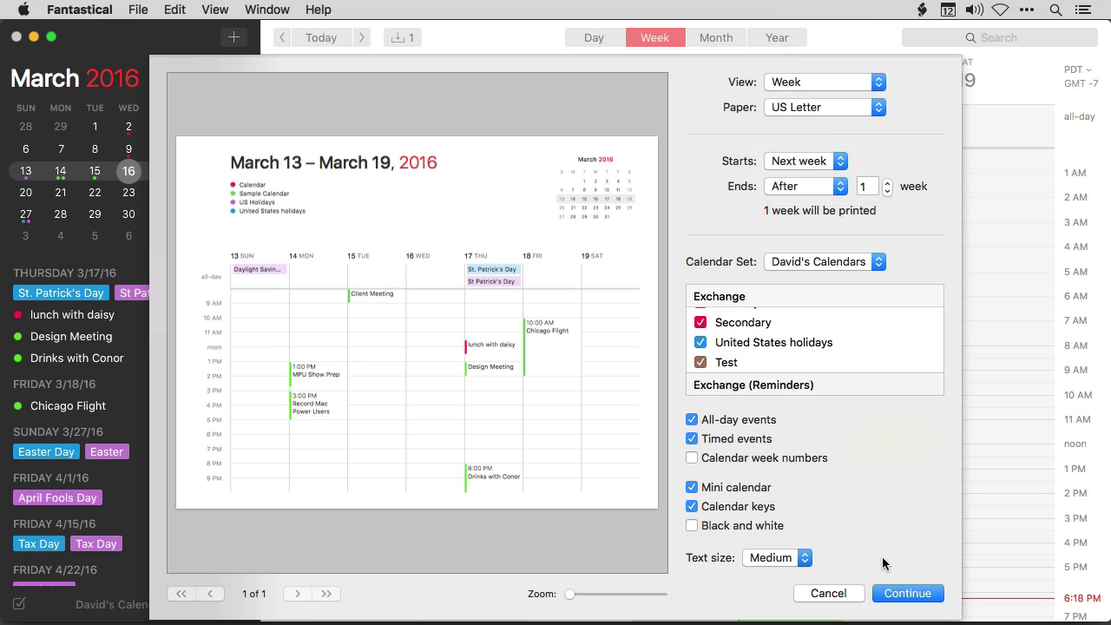
Continue to the printer dialog, look at its PDF output options and cancel the printing
left_click(900, 591)
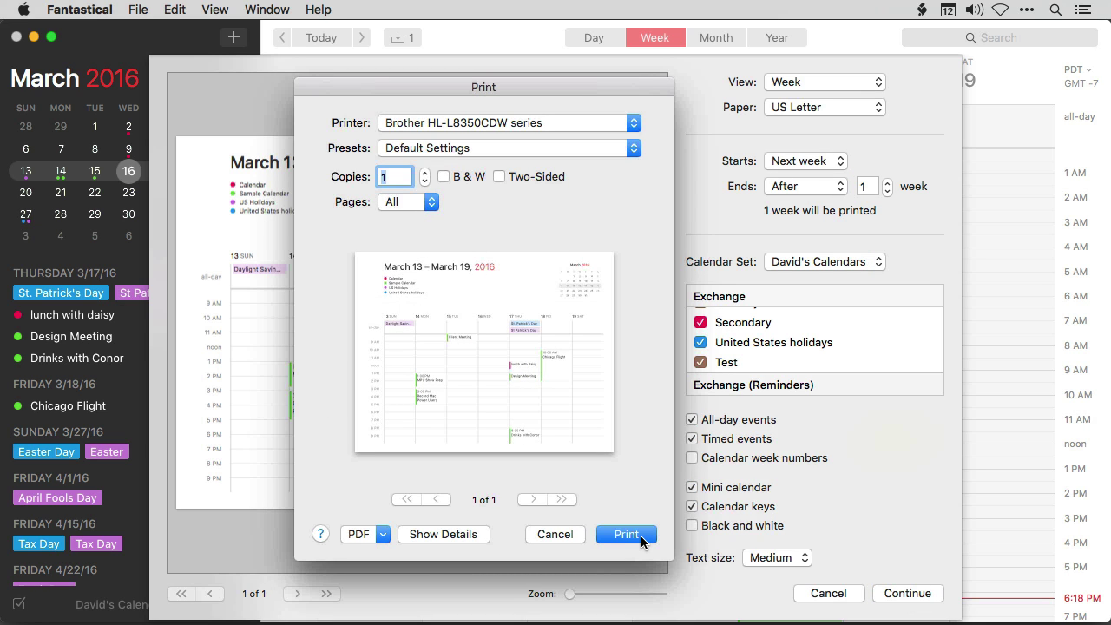
left_click(382, 536)
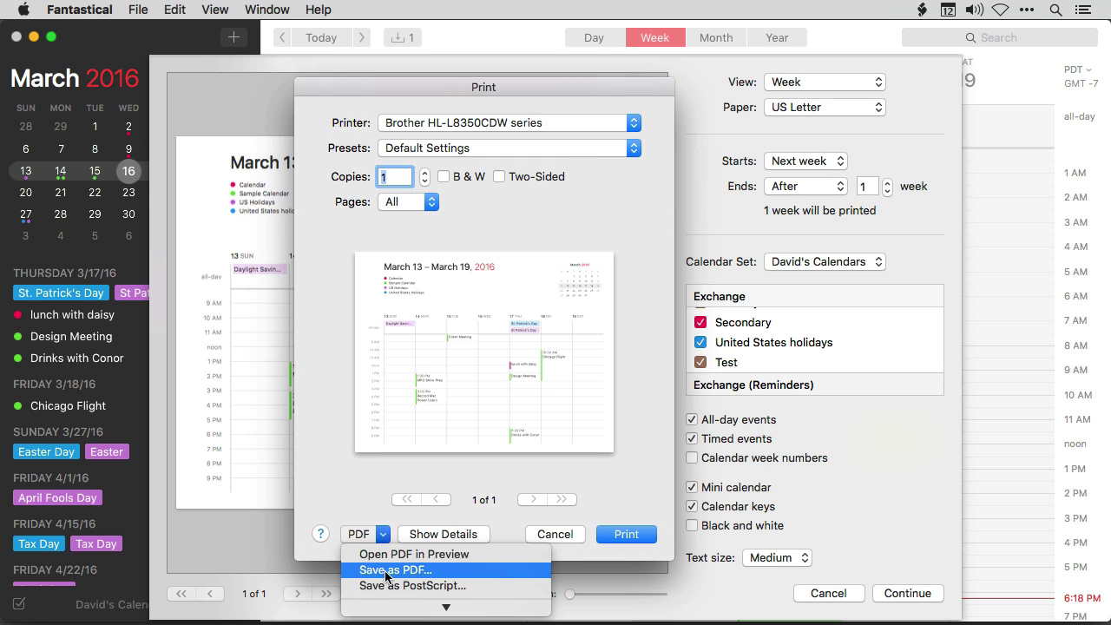
left_click(222, 554)
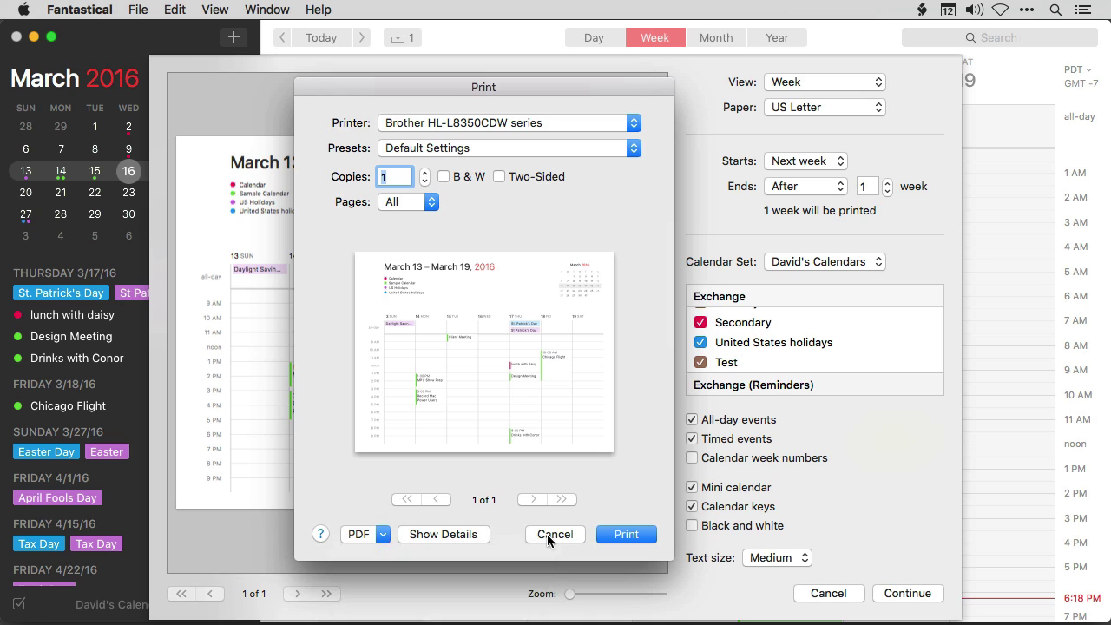
left_click(547, 534)
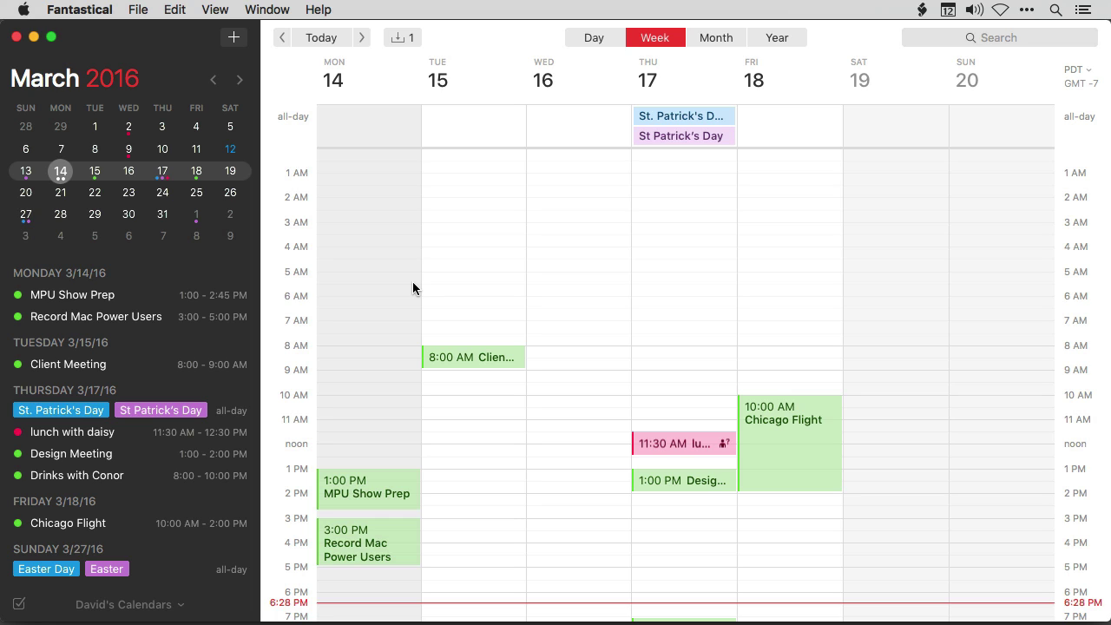
Add the event "Check out Star Wars Exhibit" for Wed 1-4pm at the suggested Disneyland Resort location, and select it in the week view
left_click(232, 38)
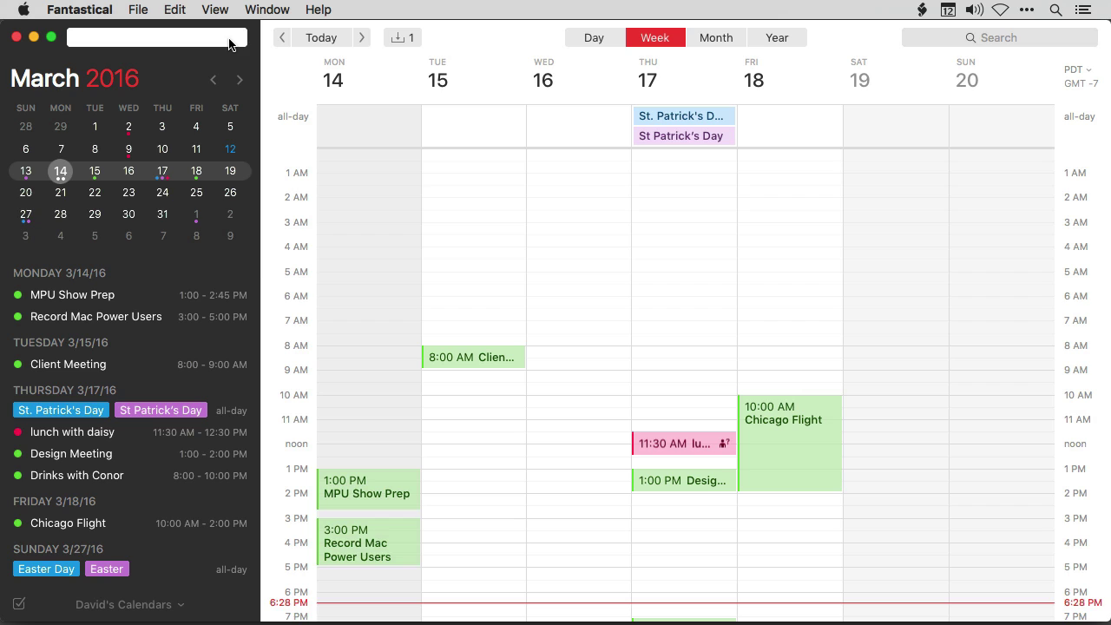
type("Wed 1-4")
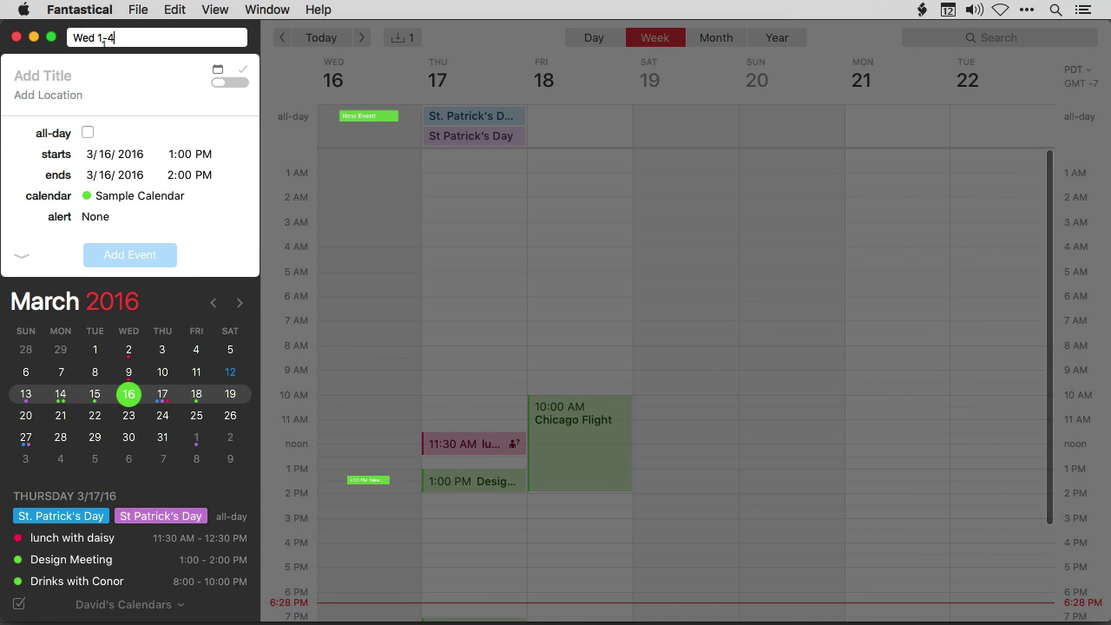
type("pm Che")
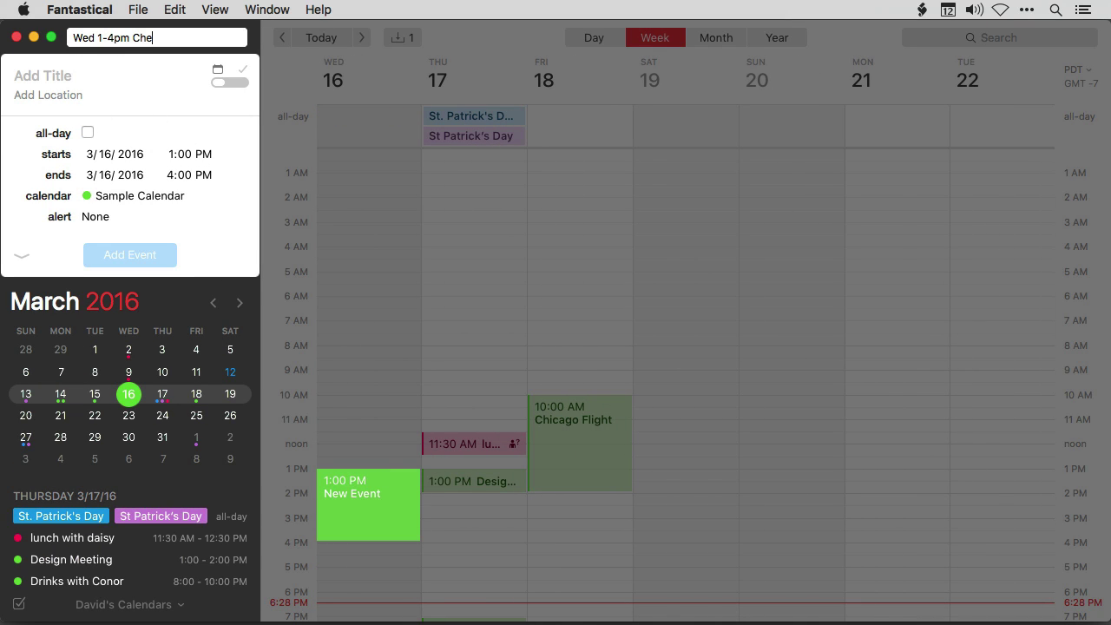
type("ck out Star Wa")
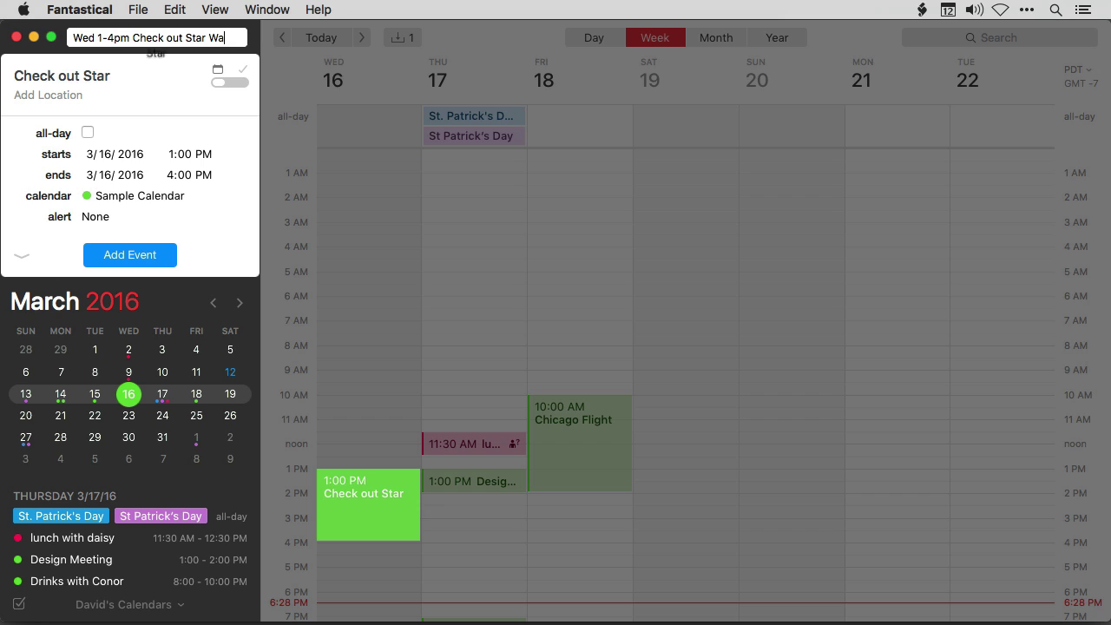
type("rs Exhibit at Disneyland")
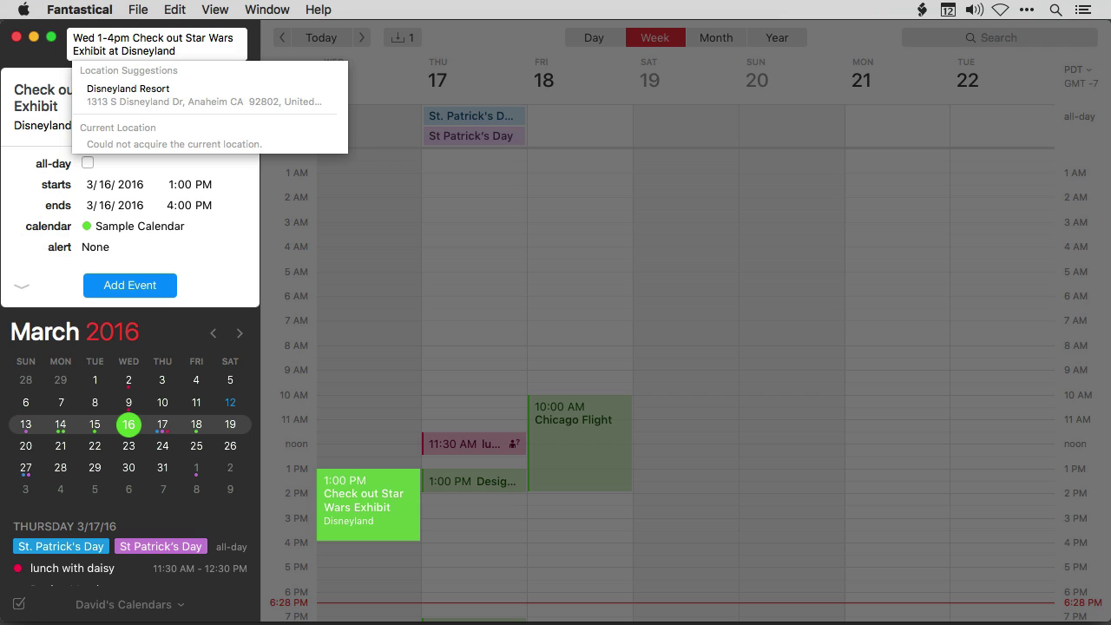
key("Down")
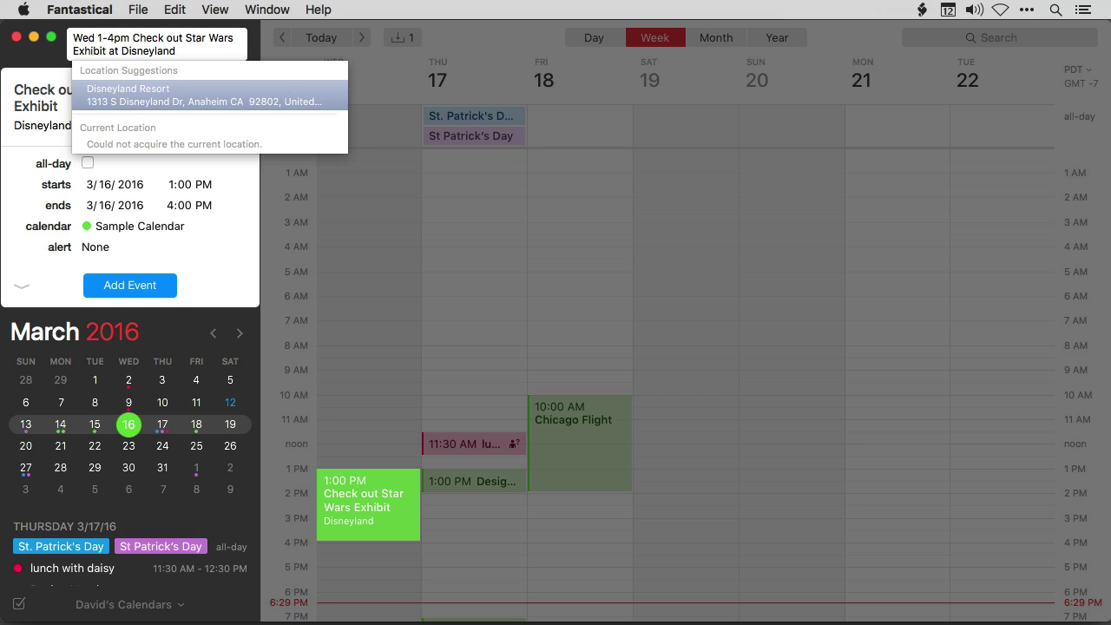
key("Return")
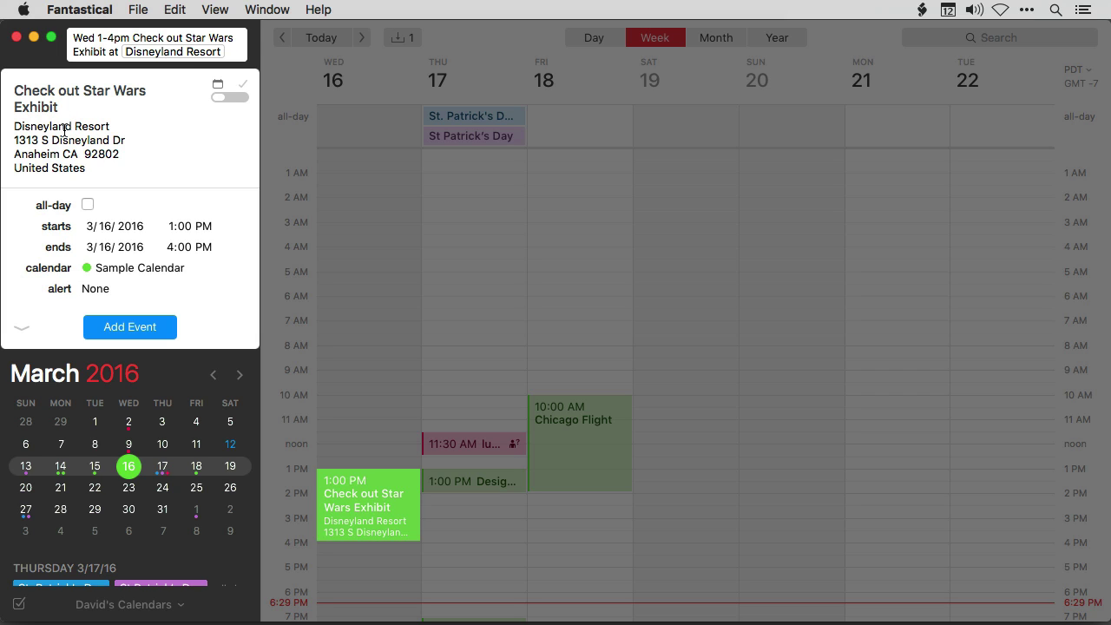
left_click(130, 330)
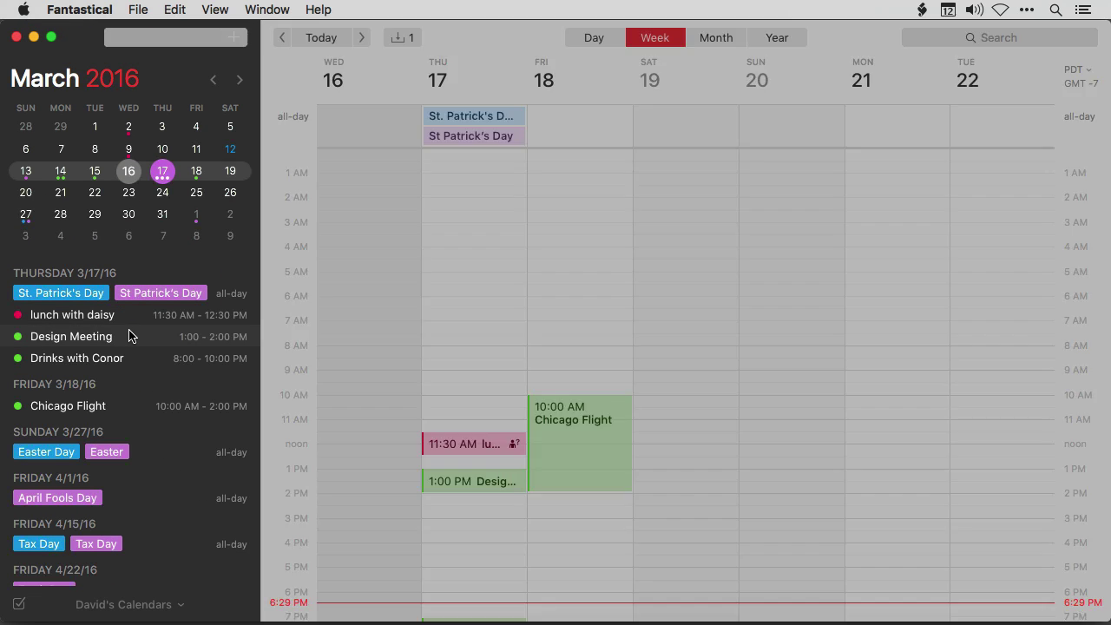
scroll(368, 479, "left", 4)
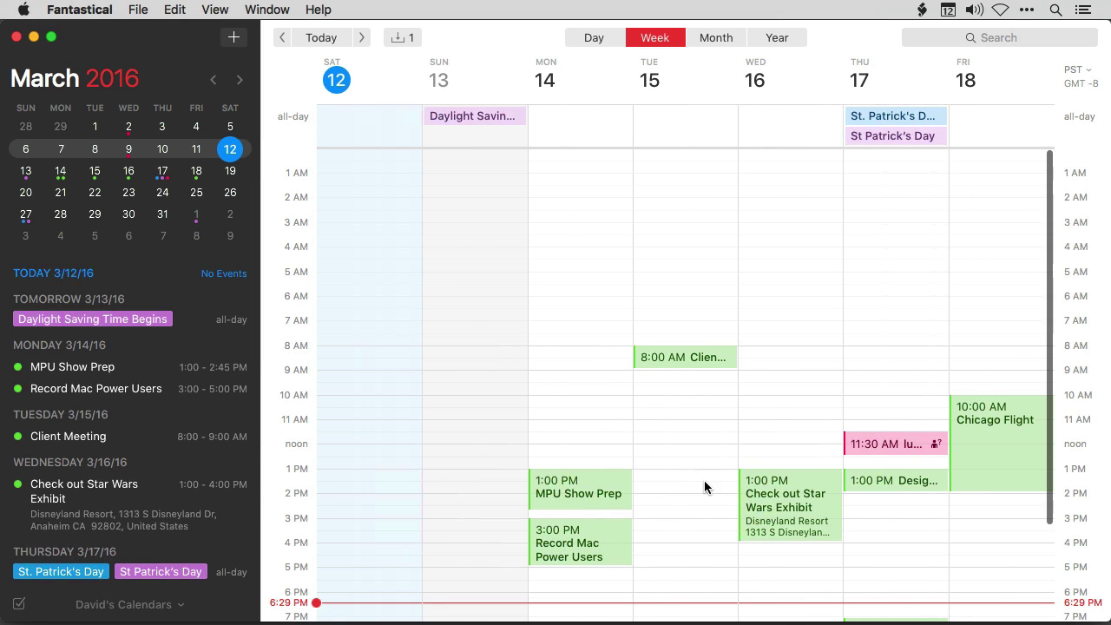
left_click(761, 508)
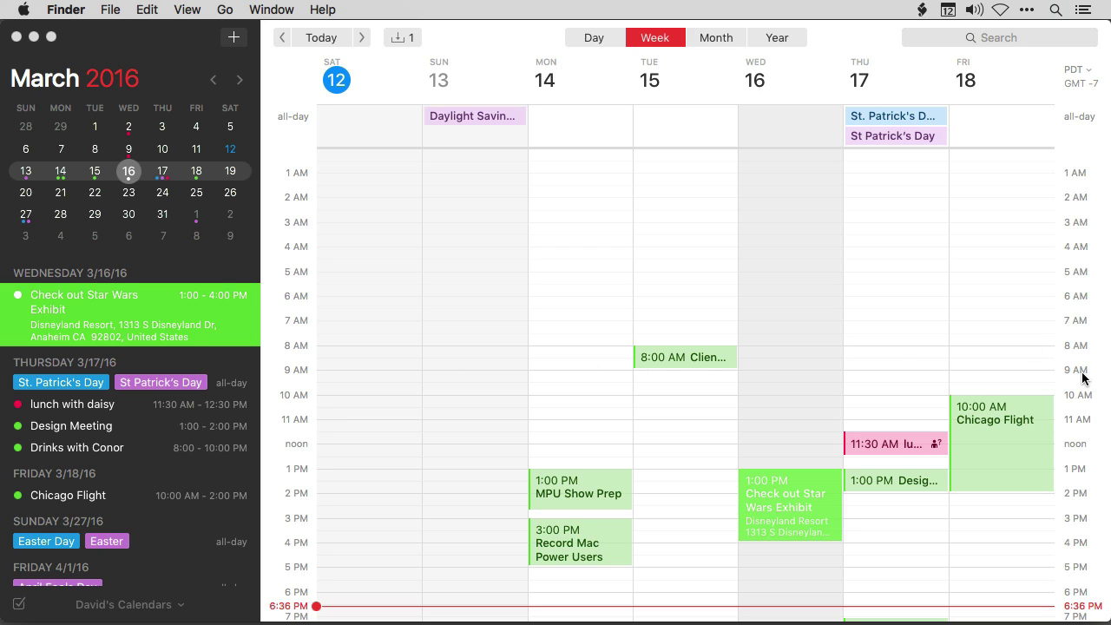
Set the second time zone beside the week view to United Kingdom Time
left_click(1090, 75)
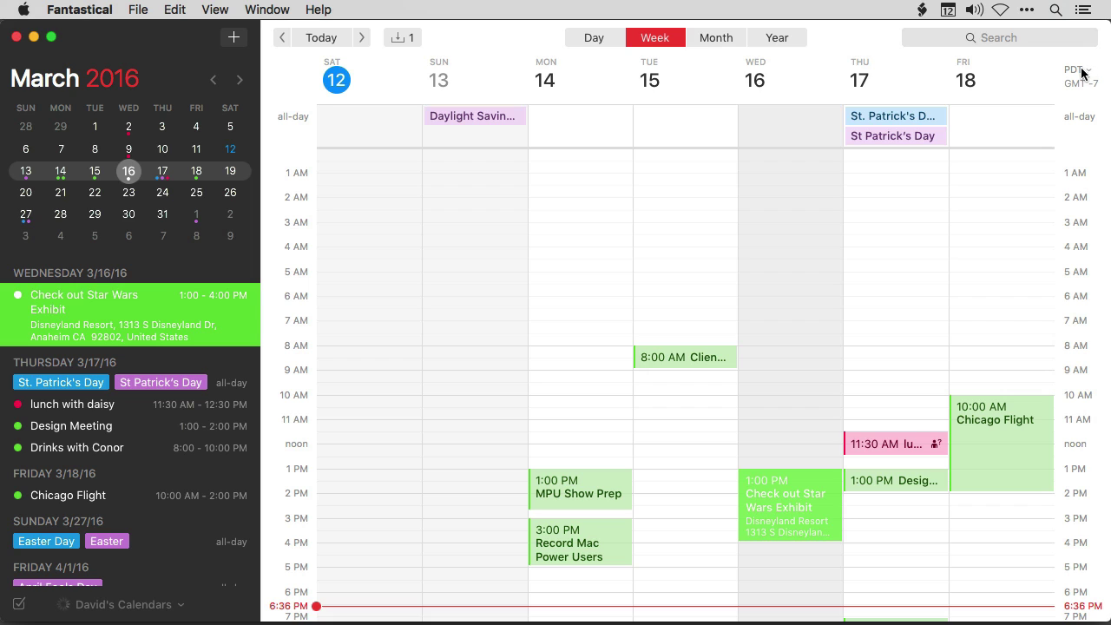
left_click(1079, 74)
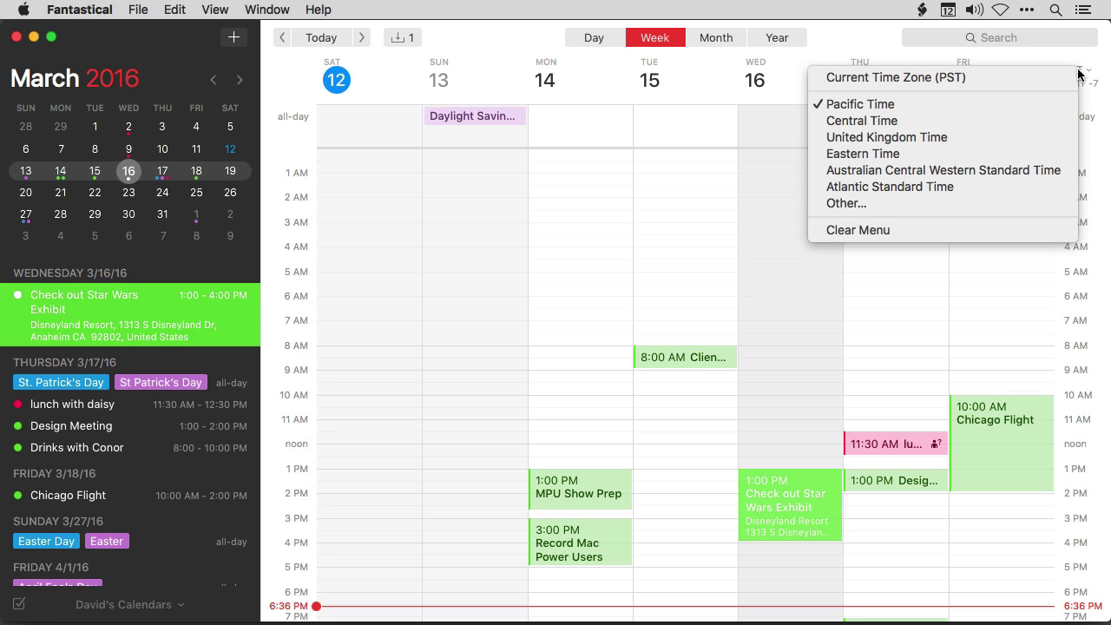
left_click(937, 139)
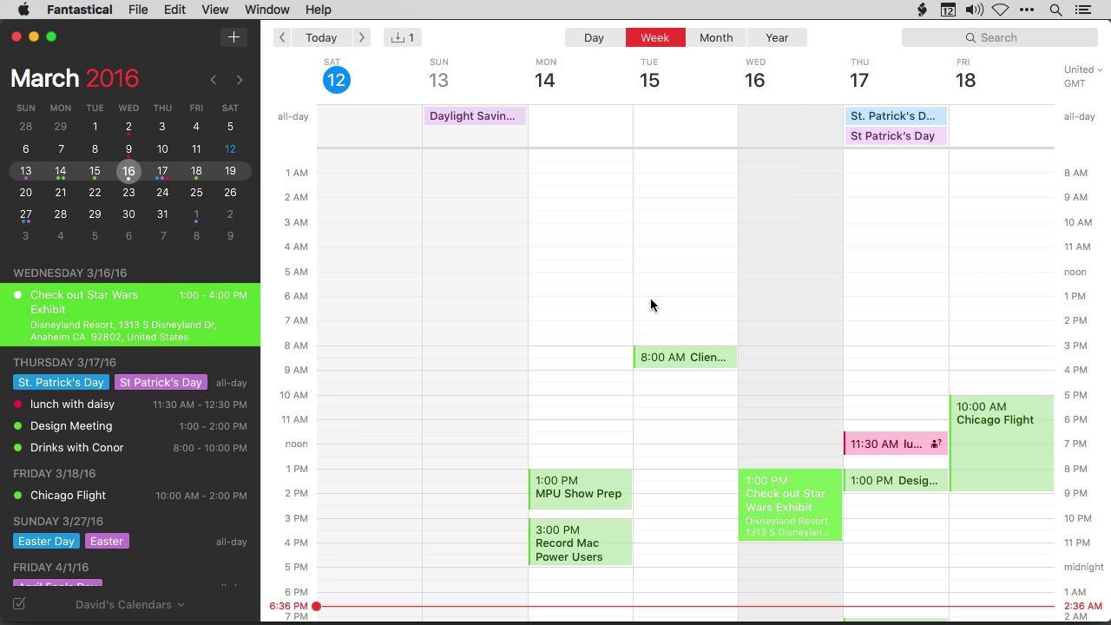
In the Advanced preferences, turn the second time zone in Day and Week off and back on, and close the preferences
left_click(103, 8)
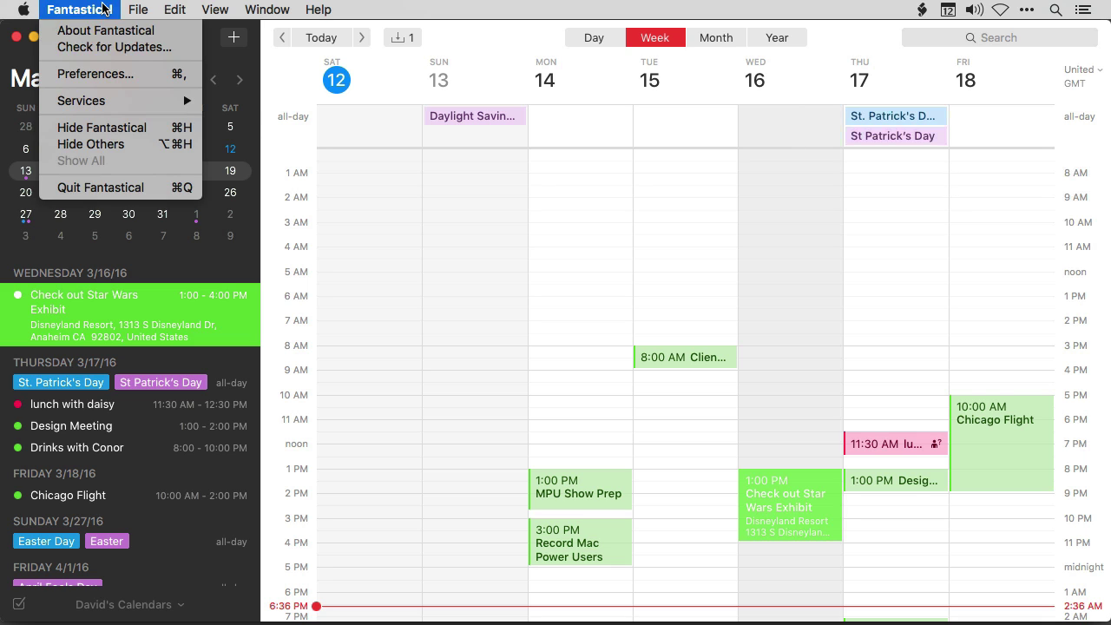
left_click(111, 78)
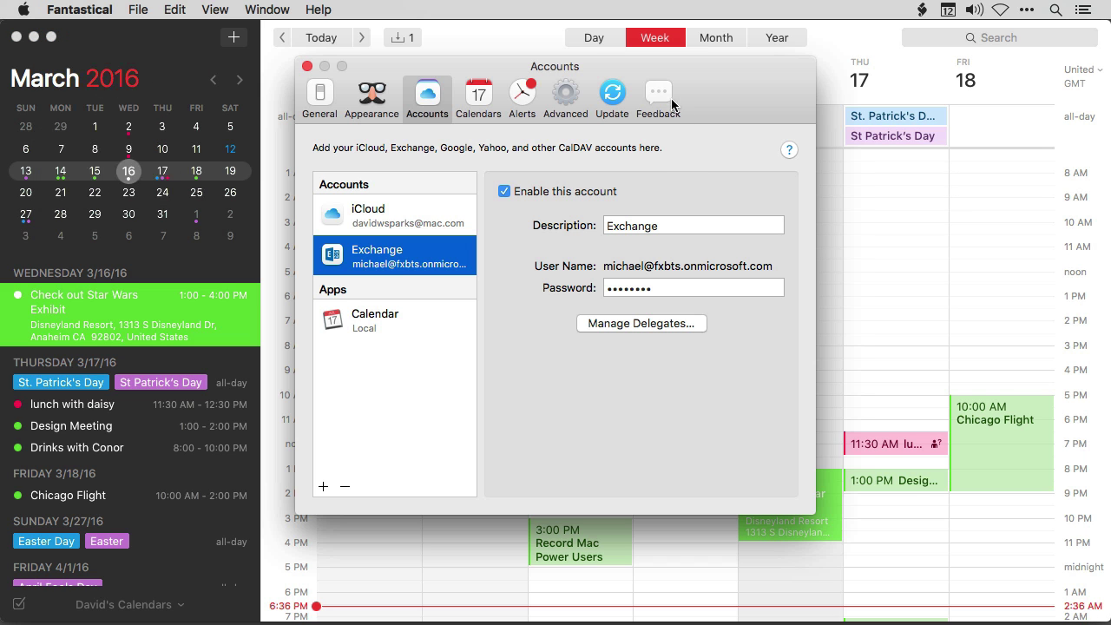
left_click(572, 113)
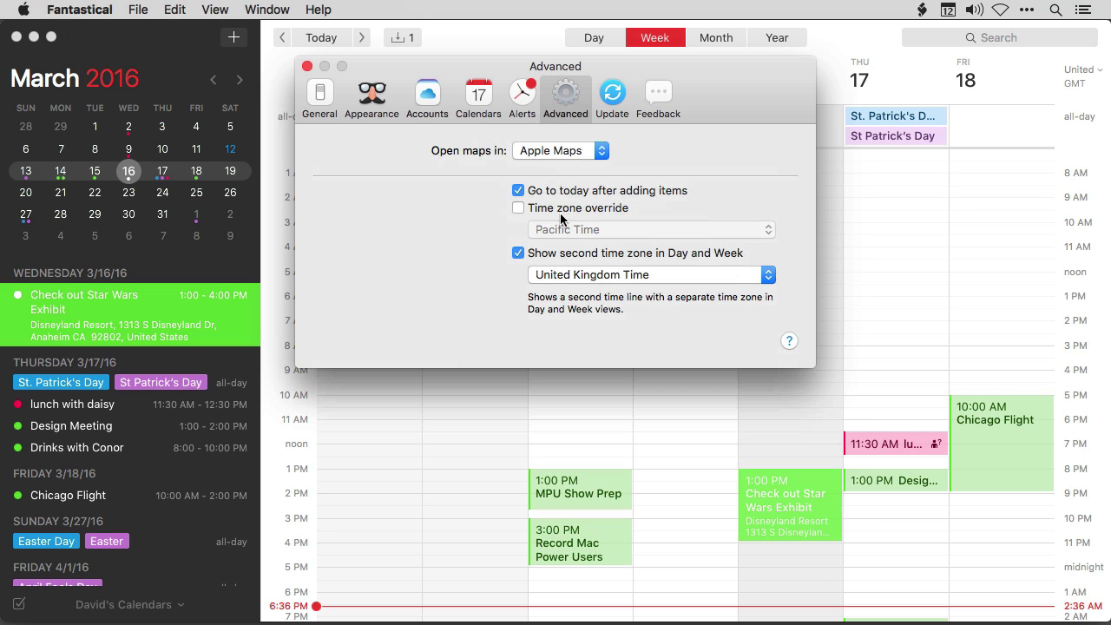
left_click(518, 253)
left_click(518, 254)
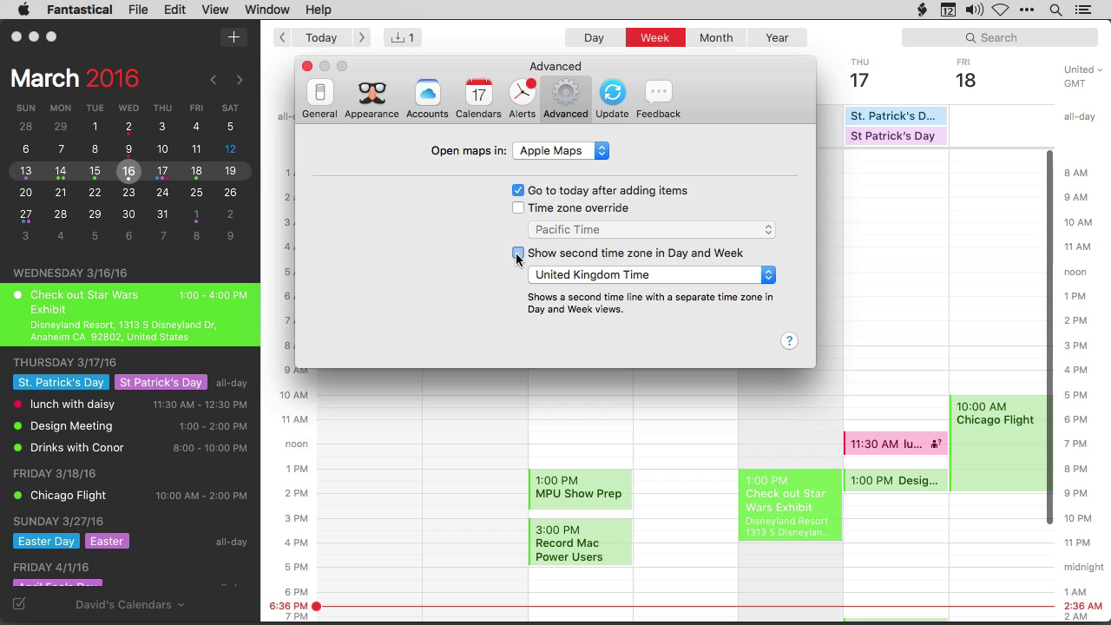
key("super+w")
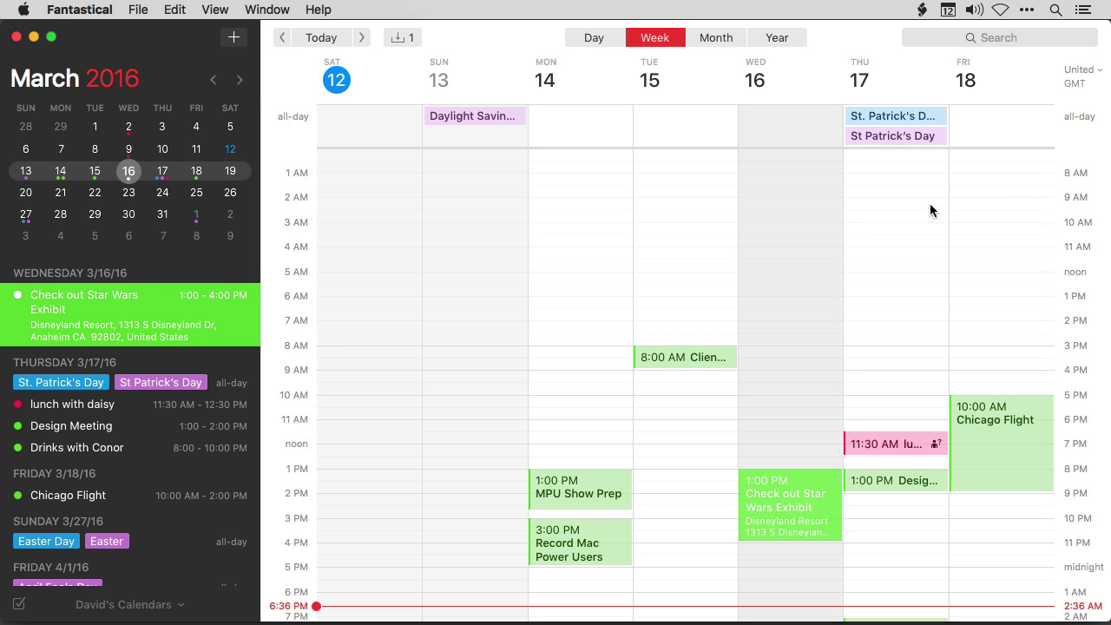
Switch the second time zone to Australian Central Western Standard Time, and then to Eastern Time using the city "Boston - U.S.A."
left_click(1081, 75)
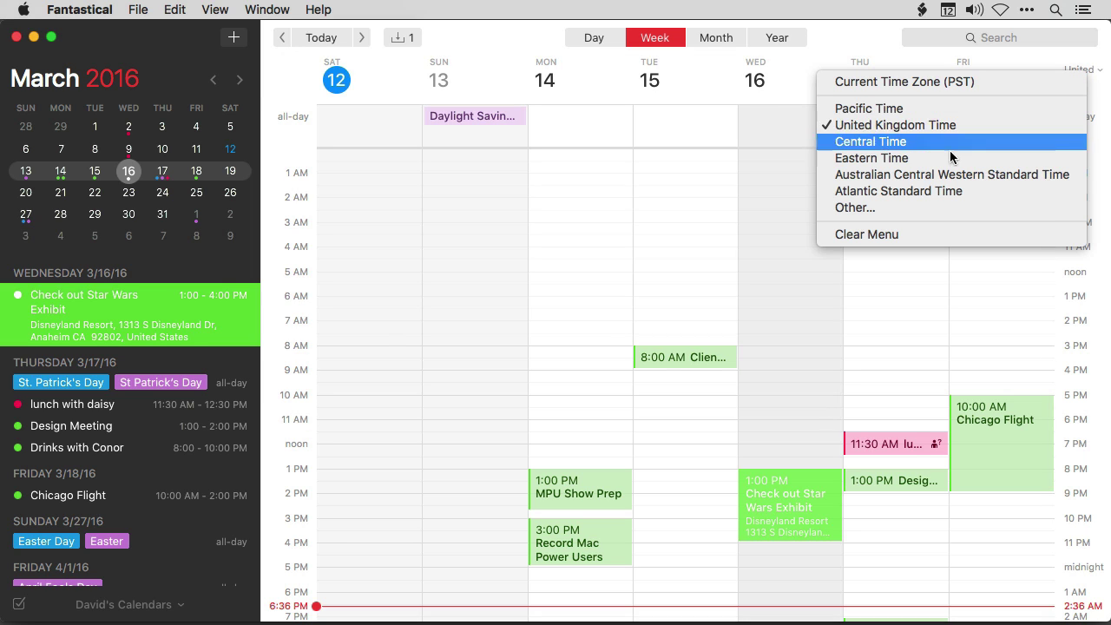
left_click(927, 176)
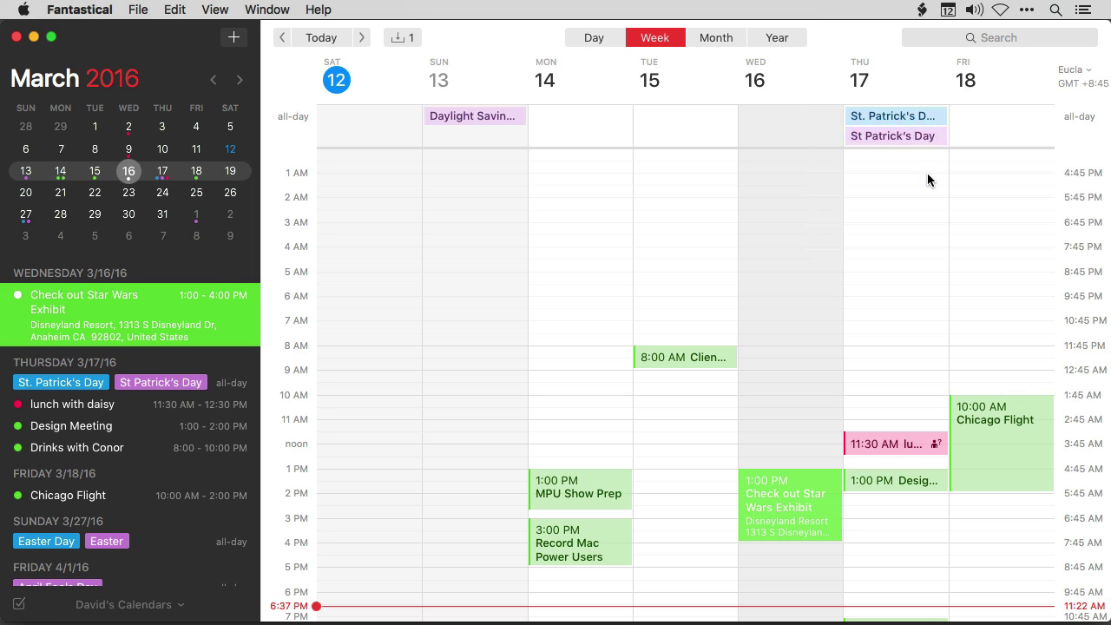
left_click(1067, 72)
left_click(873, 208)
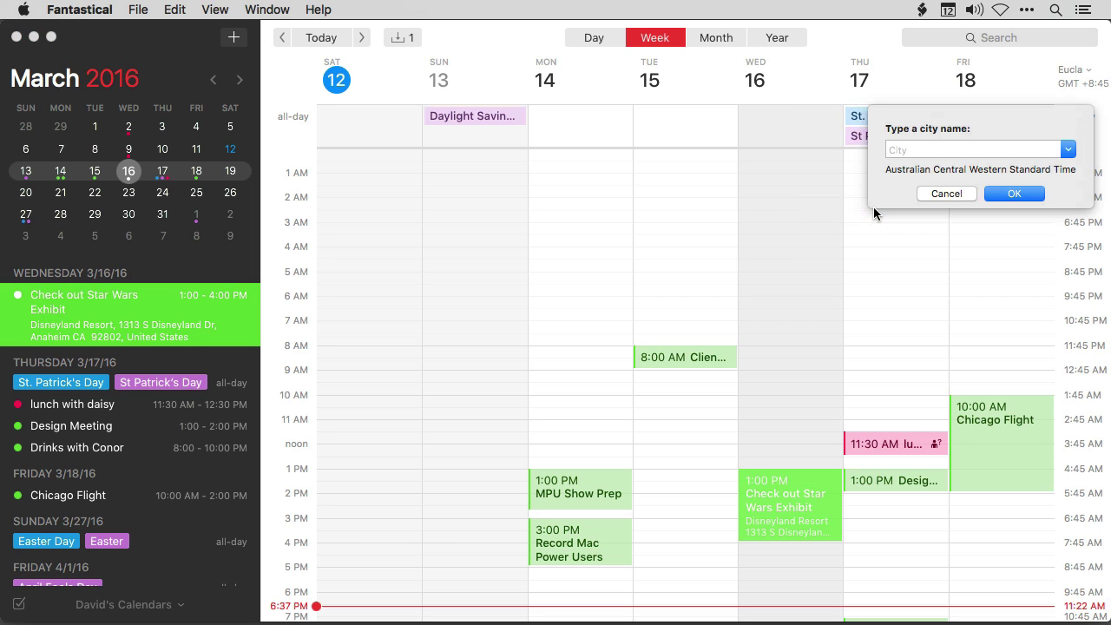
type("Boston - U.S.A.")
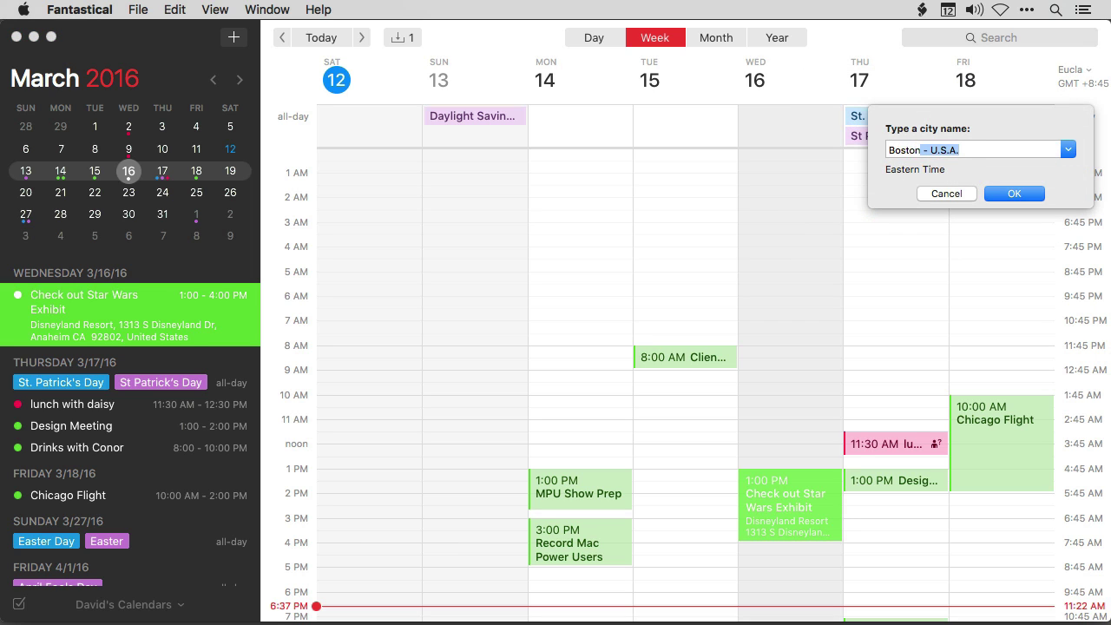
key("Return")
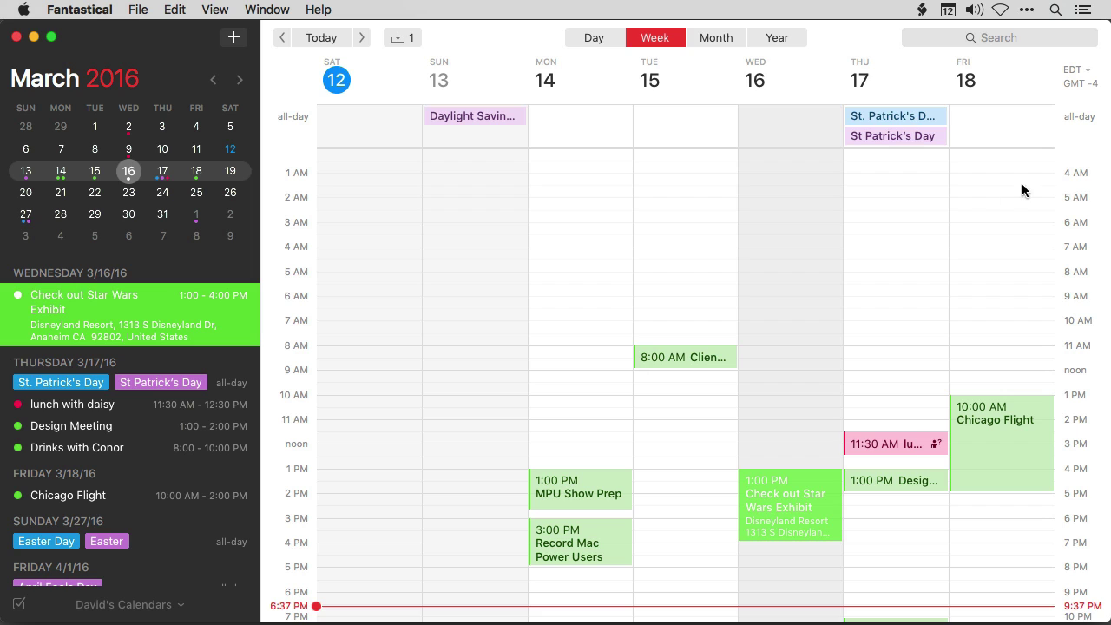
Set the second time zone to Central Time by entering "cst" as another city
left_click(1083, 71)
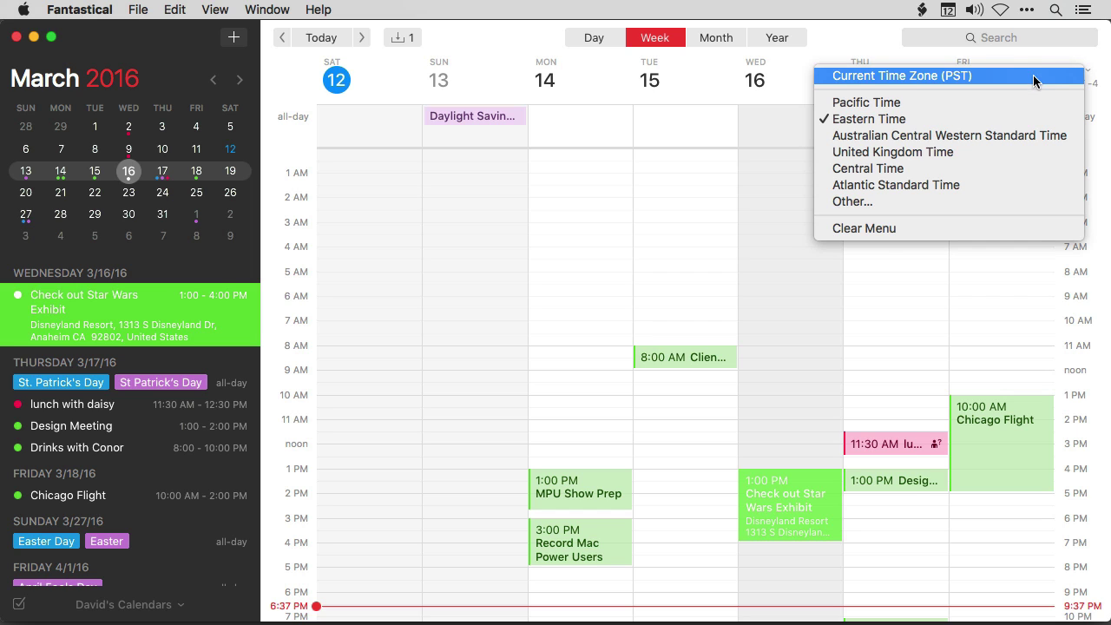
left_click(870, 203)
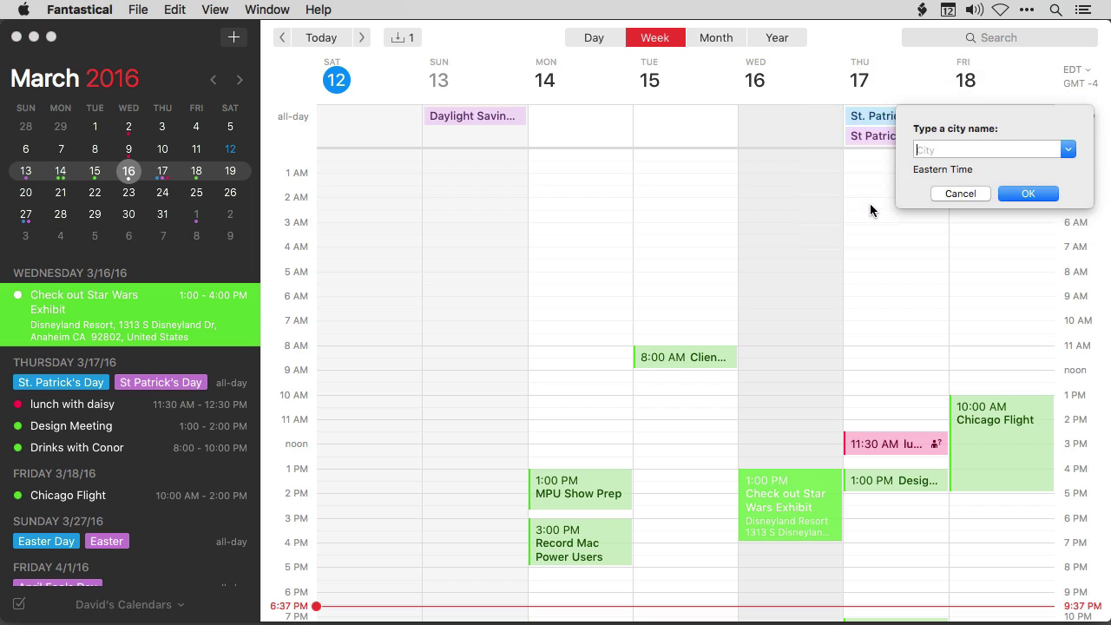
type("cst")
key("Return")
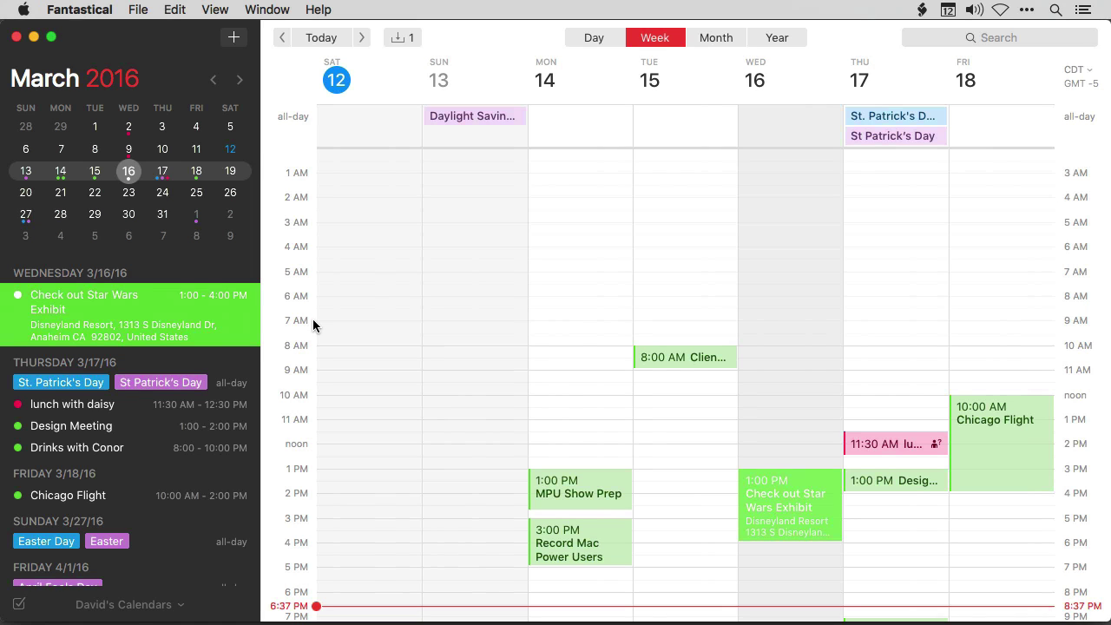
Show the calendar in Day view and set its second time zone to United Kingdom Time
left_click(591, 37)
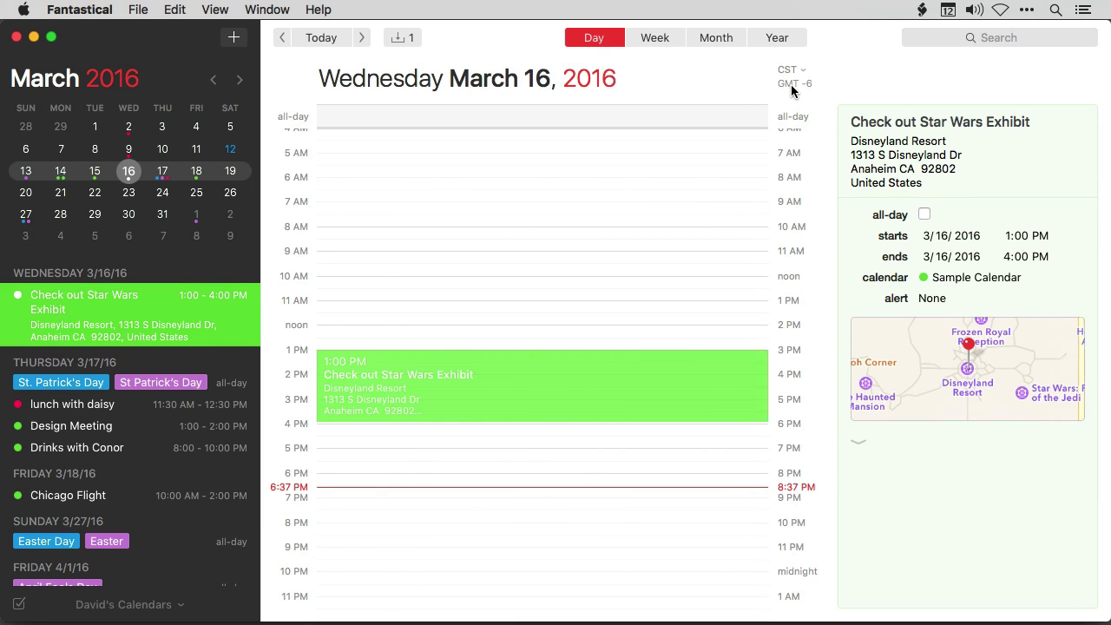
left_click(793, 75)
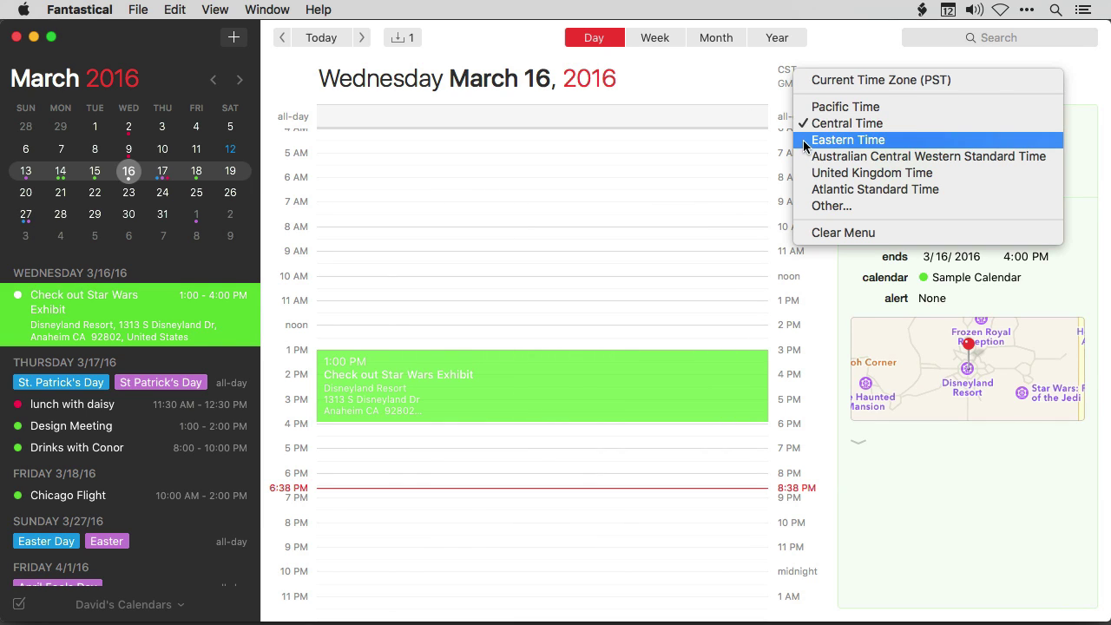
left_click(811, 173)
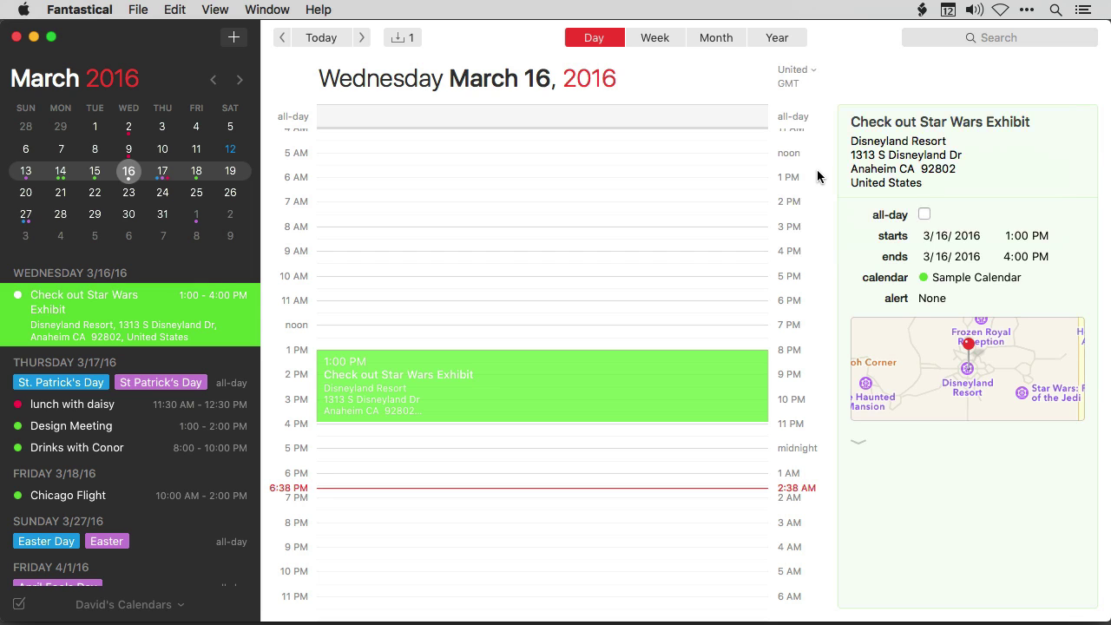
Clear the recent entries from the second time zone list and reopen the list
left_click(788, 75)
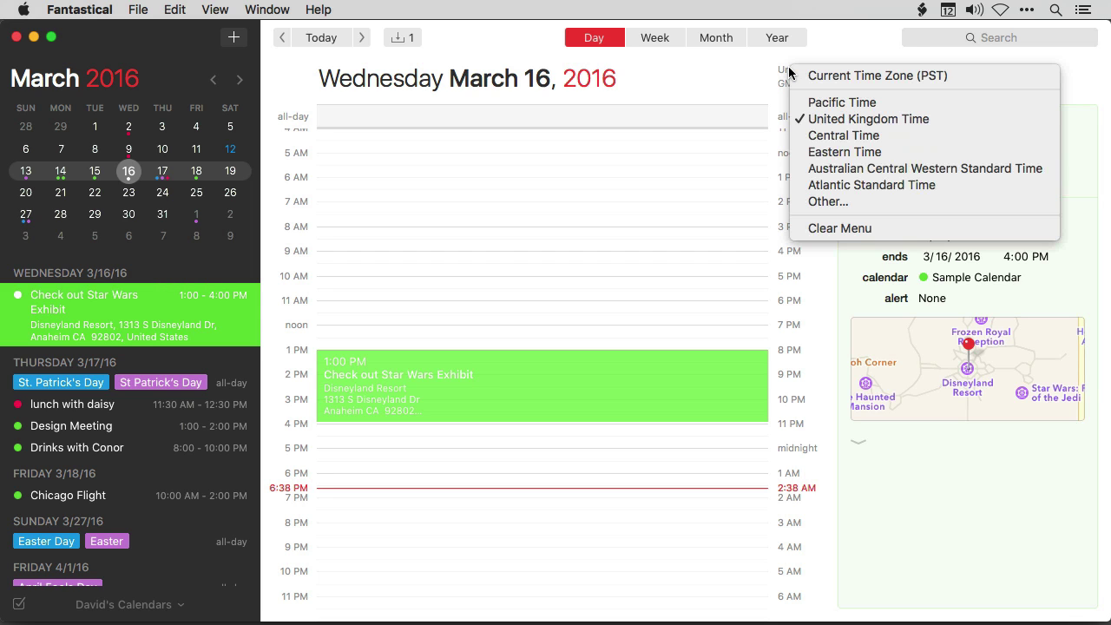
left_click(821, 230)
left_click(791, 76)
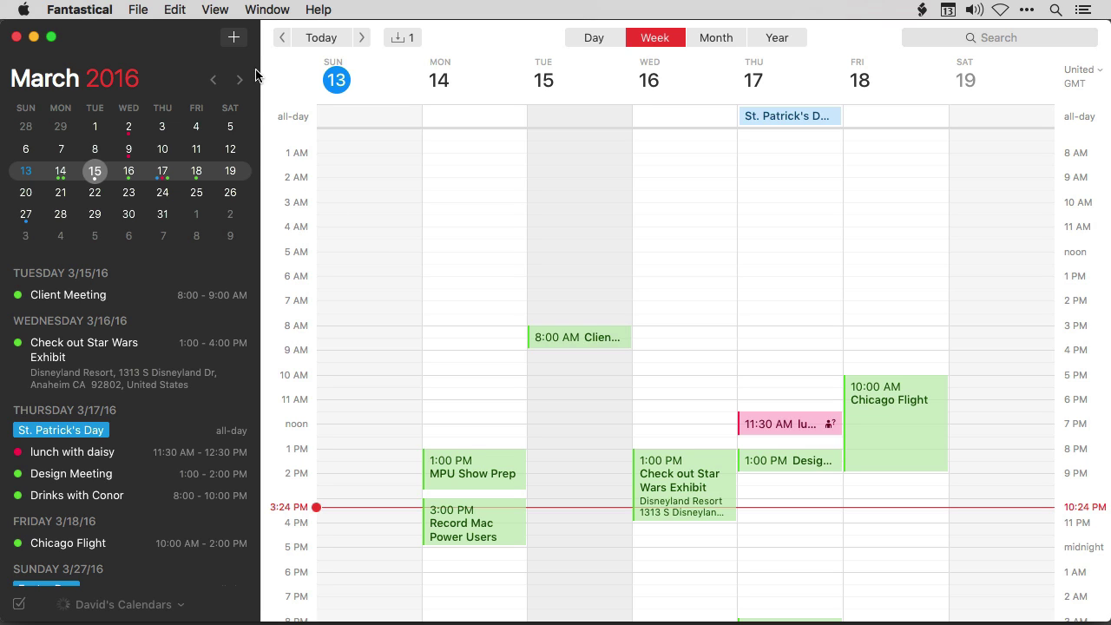
Draft a new event with the text "1-3pm Tue Meet with Editor"
left_click(230, 37)
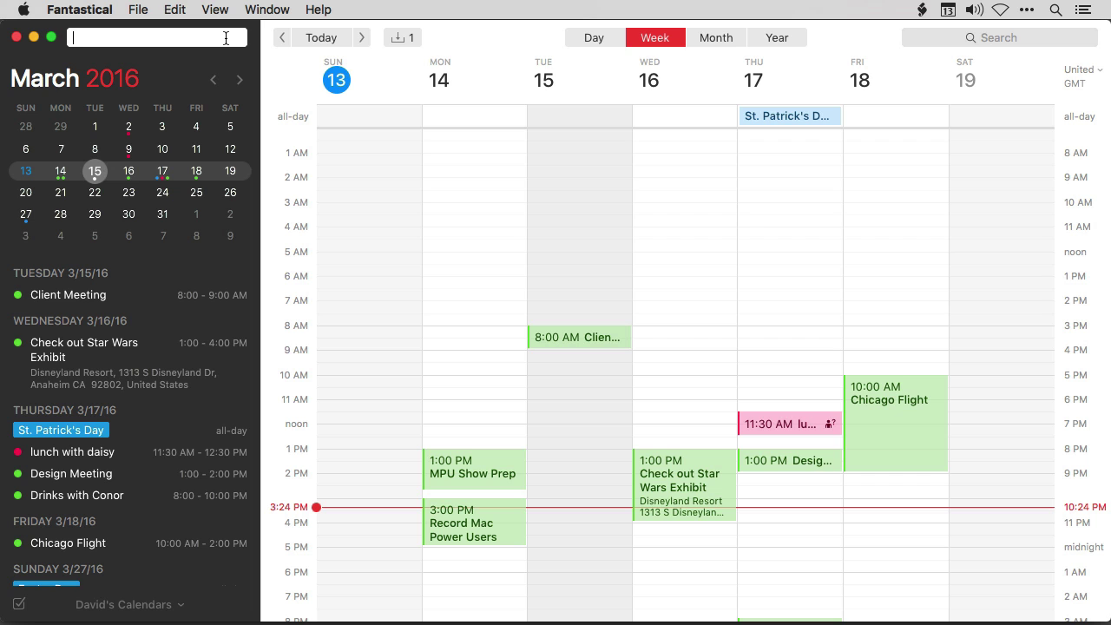
type("1-3")
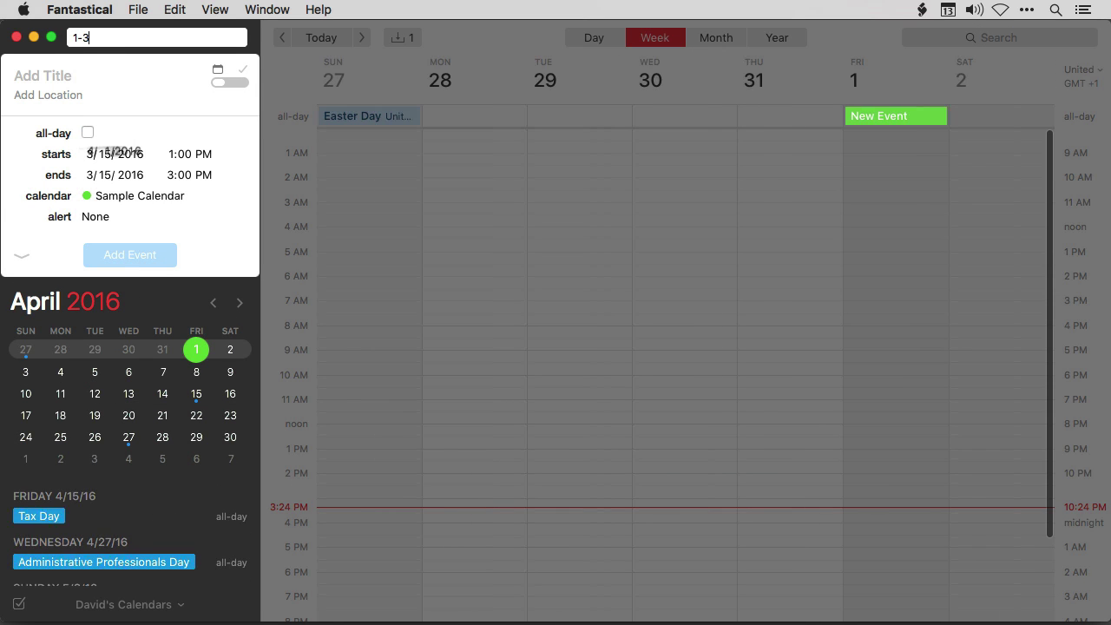
type("pm Tue ")
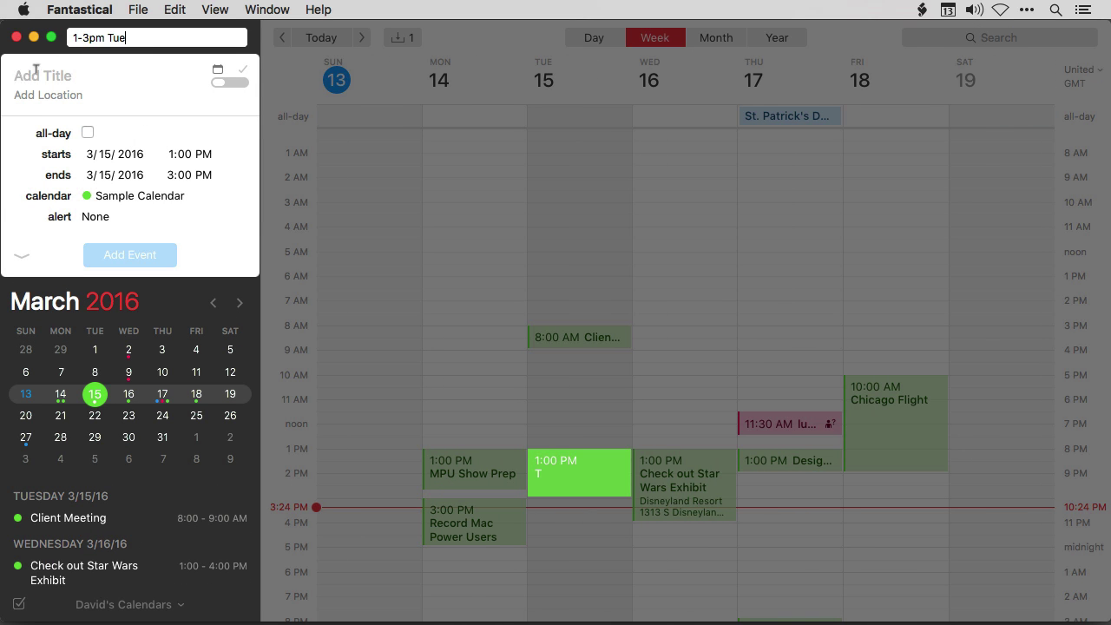
type("Meet with E")
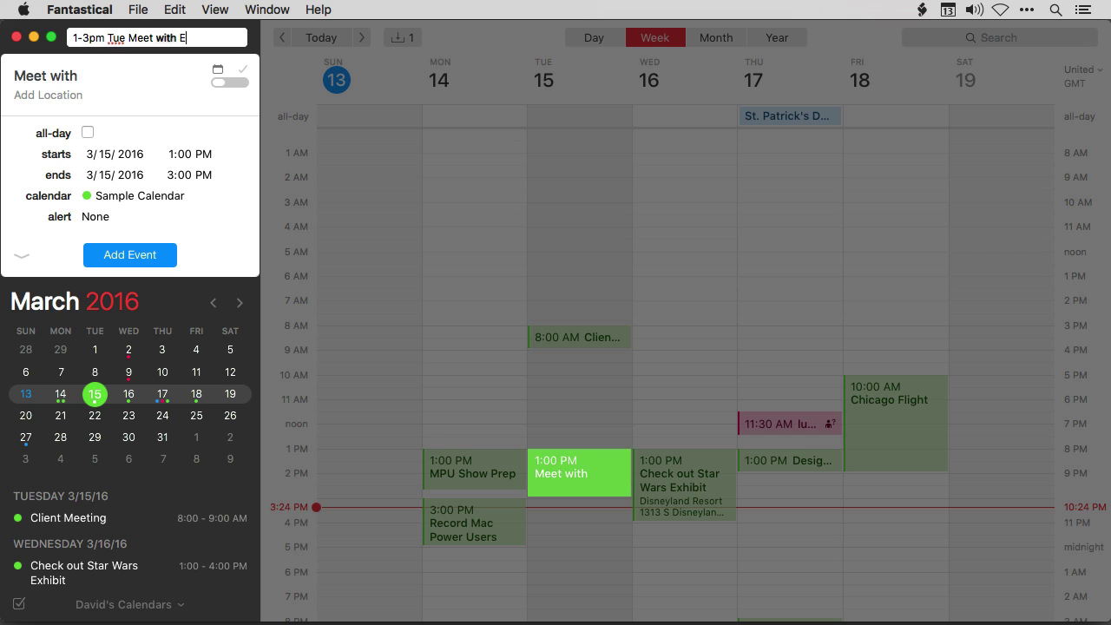
type("ditor")
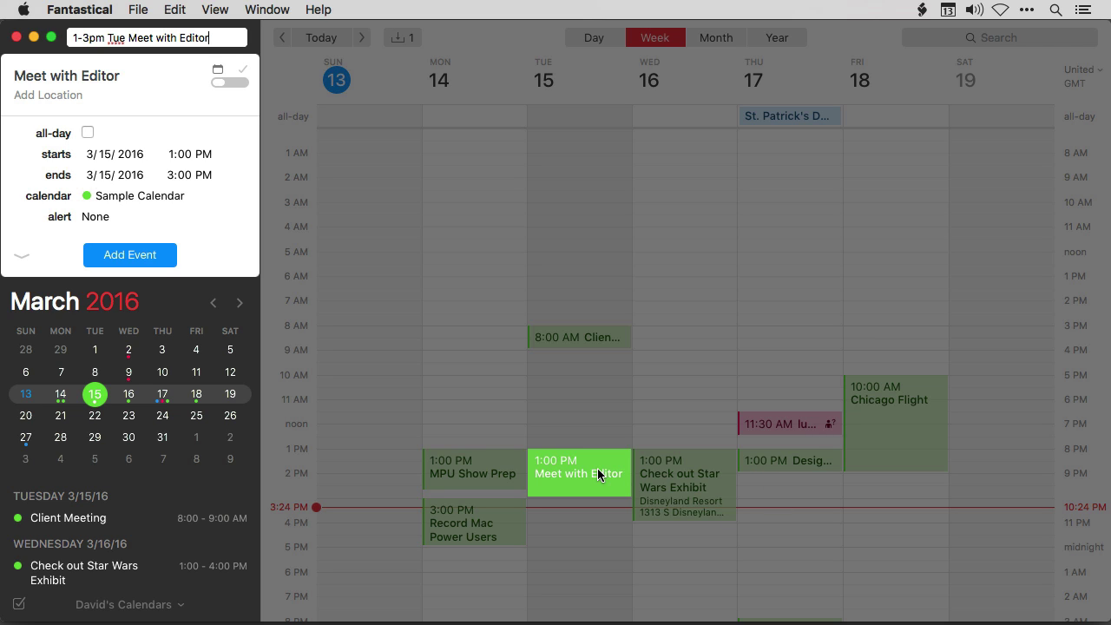
Reschedule the draft to 9:45 AM Tuesday, to 9:30 AM Wednesday, and finally to Tuesday 3/15 from 9:30 AM to 5:30 PM
left_click_drag(597, 474, 607, 397)
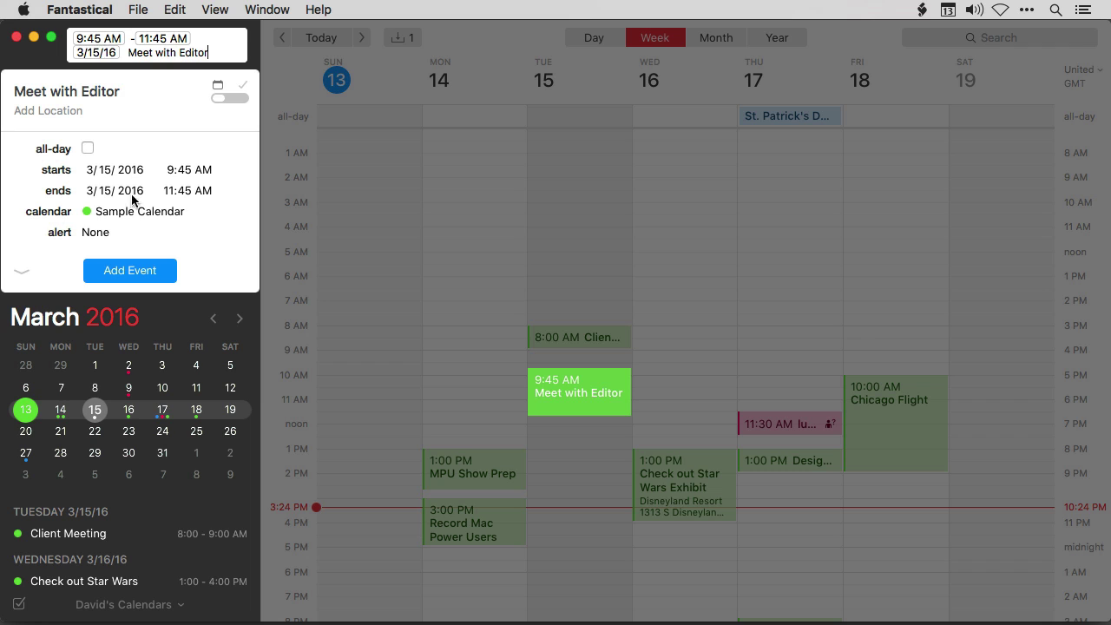
left_click_drag(591, 387, 658, 387)
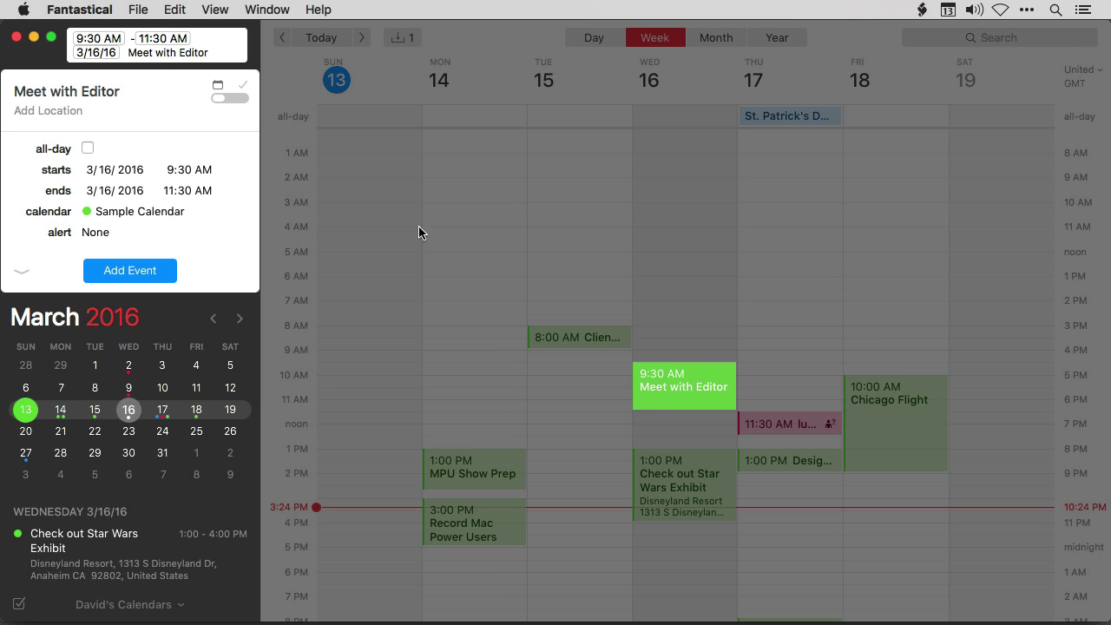
left_click_drag(687, 383, 591, 555)
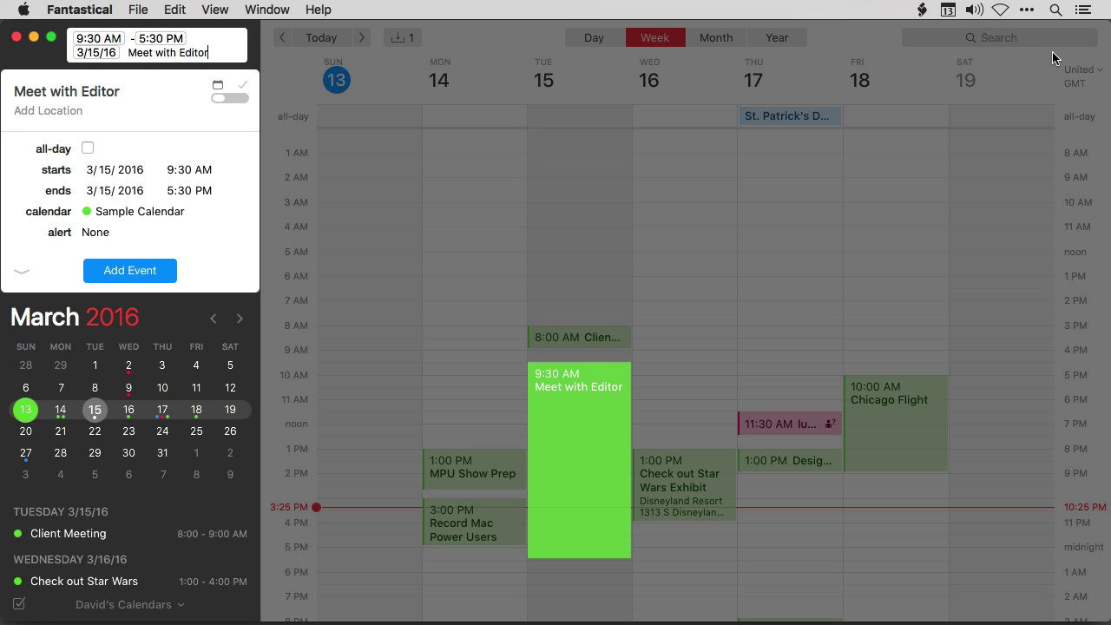
Show the calendar in Month view and move the "Meet with Editor" draft to Tuesday, March 22
left_click(719, 40)
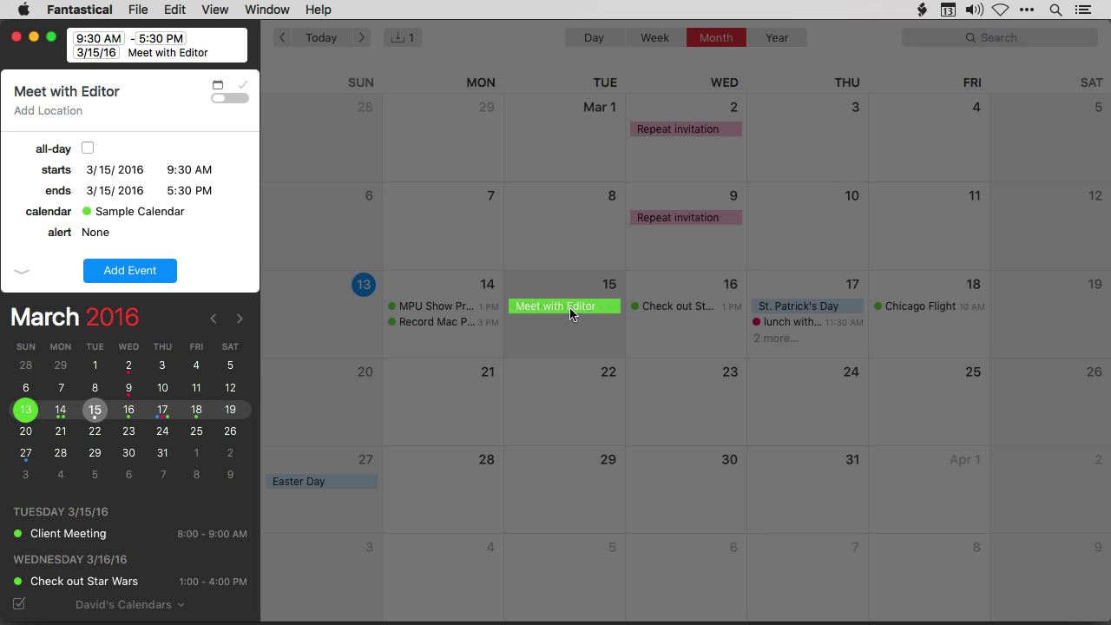
left_click_drag(570, 313, 576, 404)
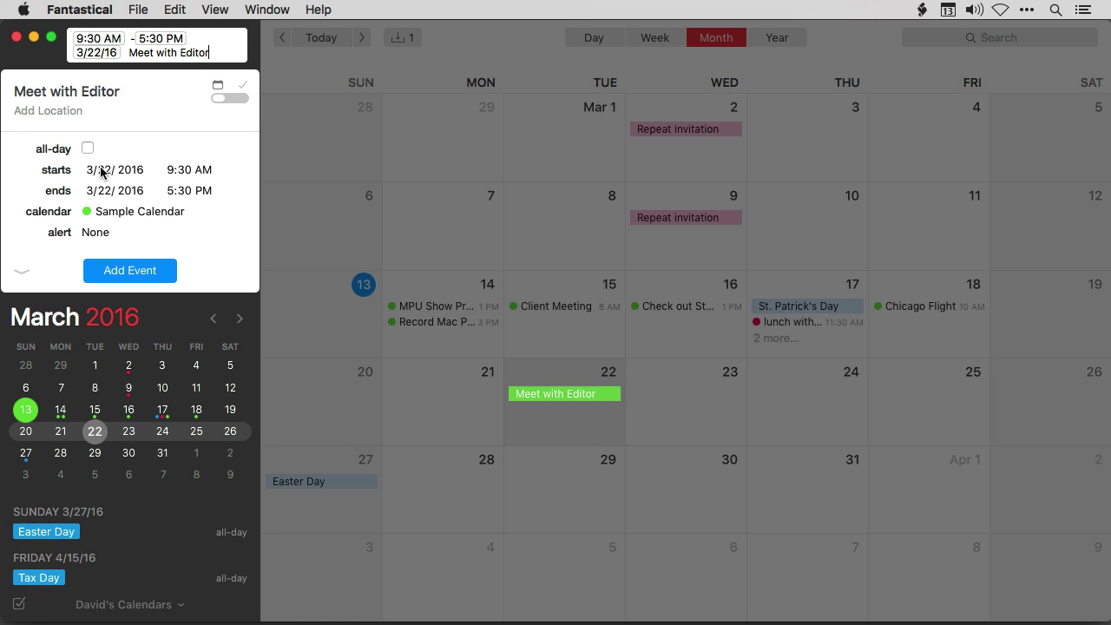
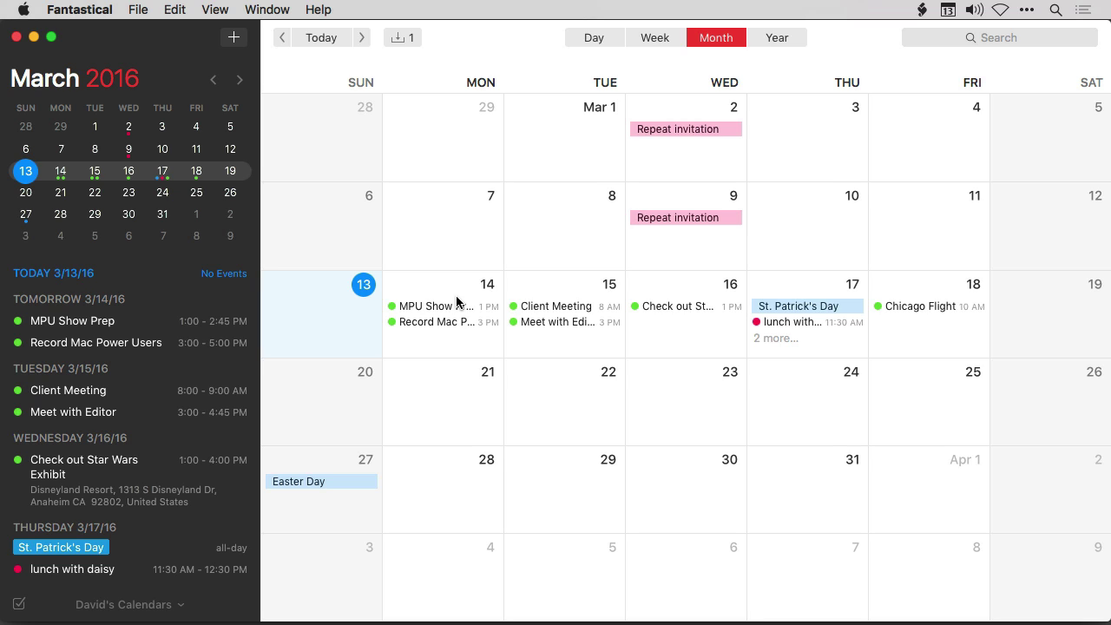
Show the calendar in Week view and set the preferences to start week view on Today or Selected Day
left_click(657, 38)
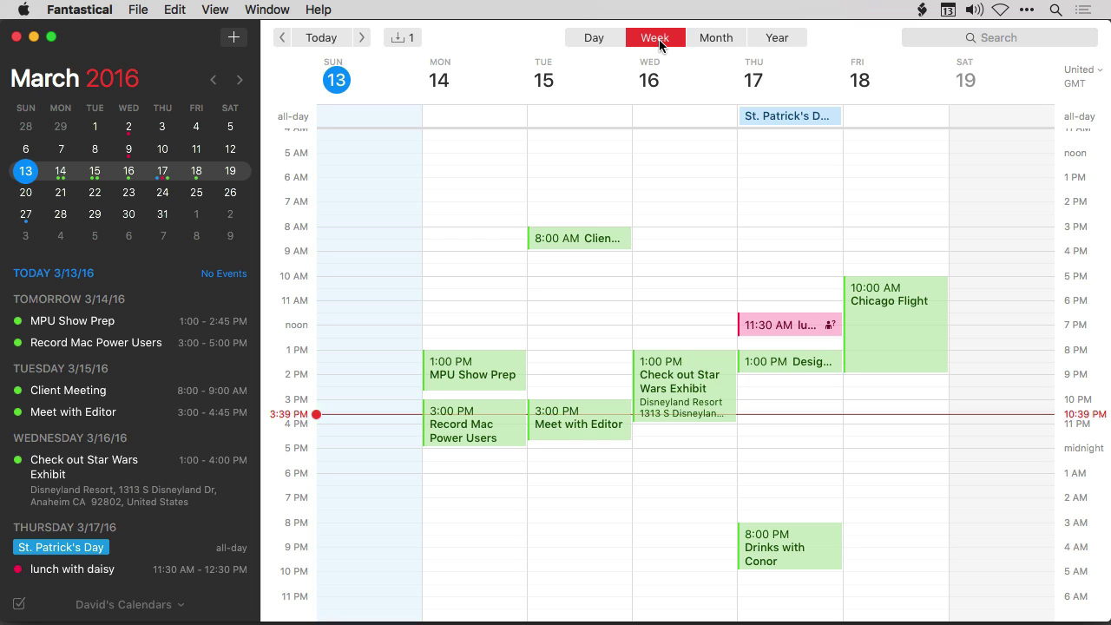
left_click(71, 9)
left_click(109, 74)
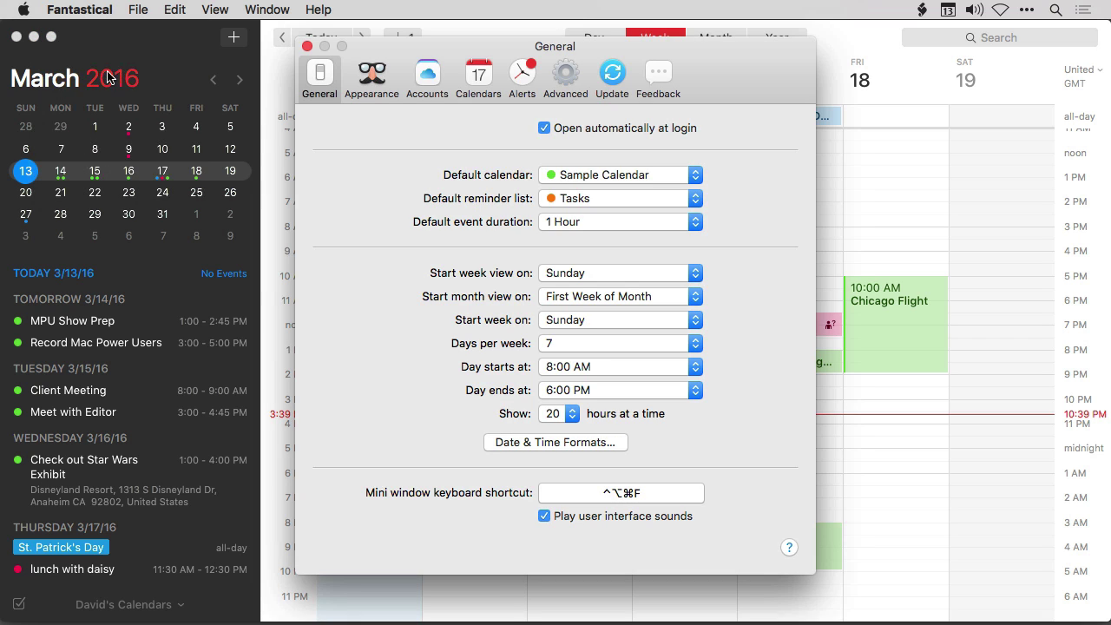
left_click(594, 280)
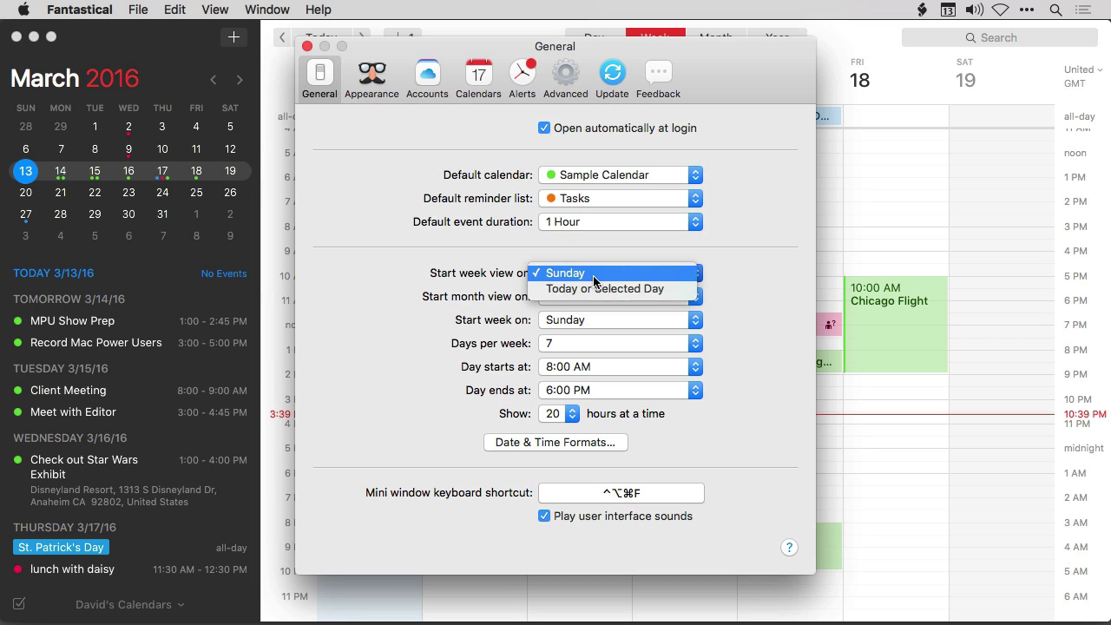
left_click(592, 289)
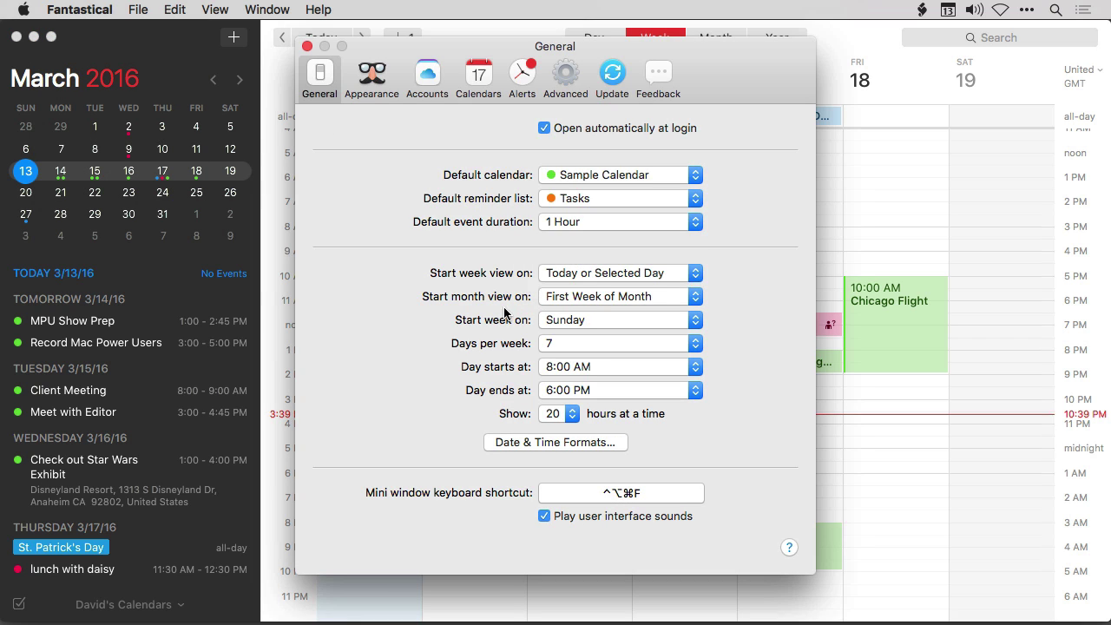
Set month view to start on the Current or Selected Week and close the preferences
left_click(541, 298)
left_click(552, 315)
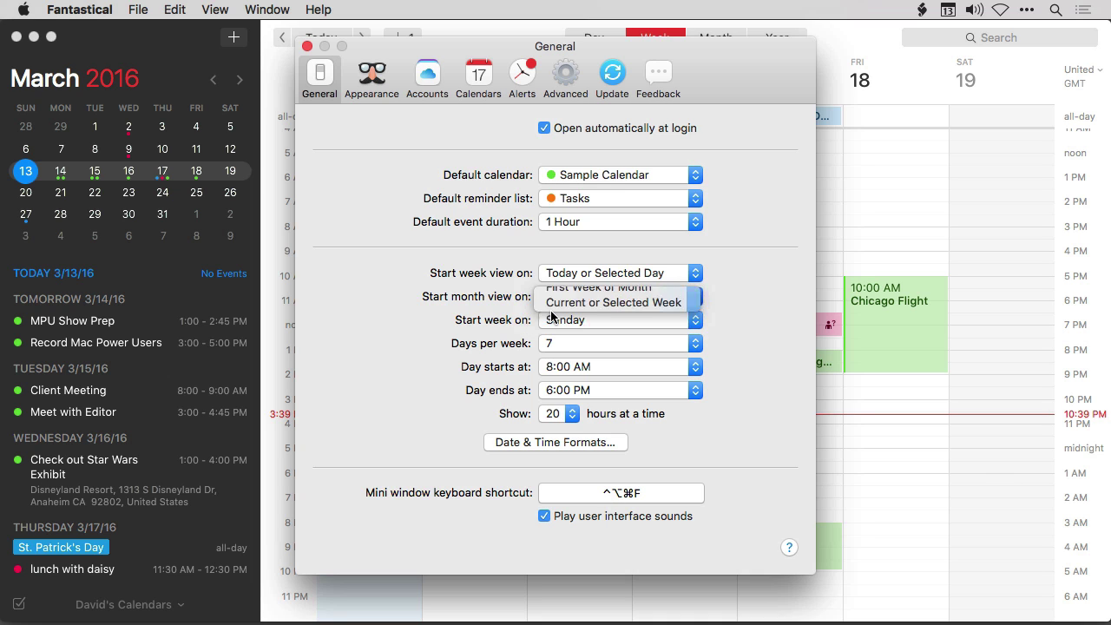
left_click(306, 47)
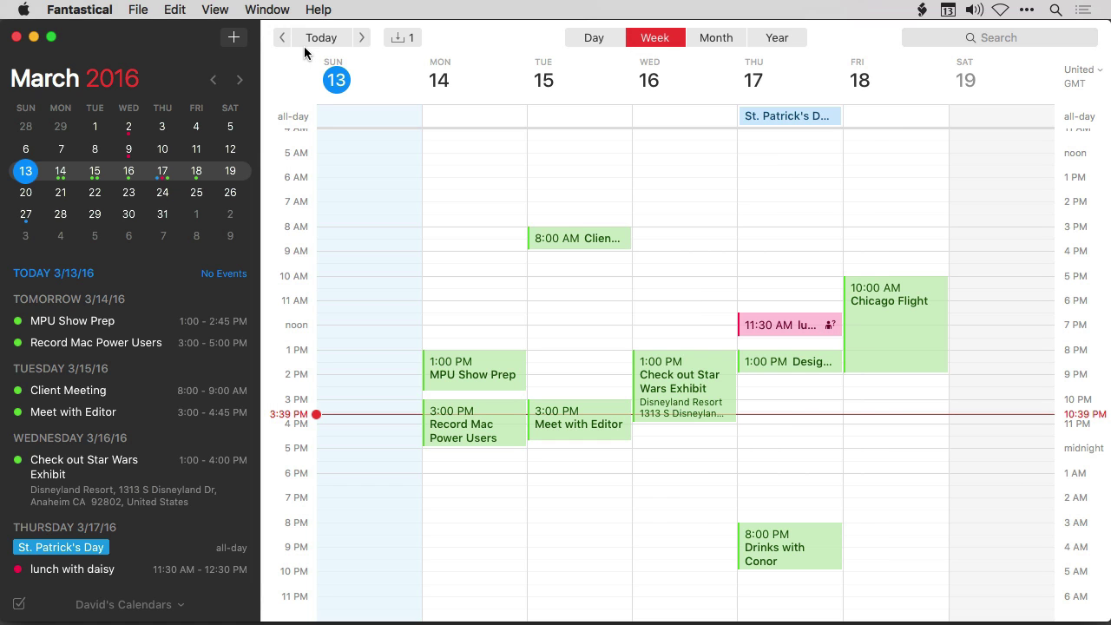
Select April 11 in Month view, show the week starting from that day, and return to today
left_click(715, 37)
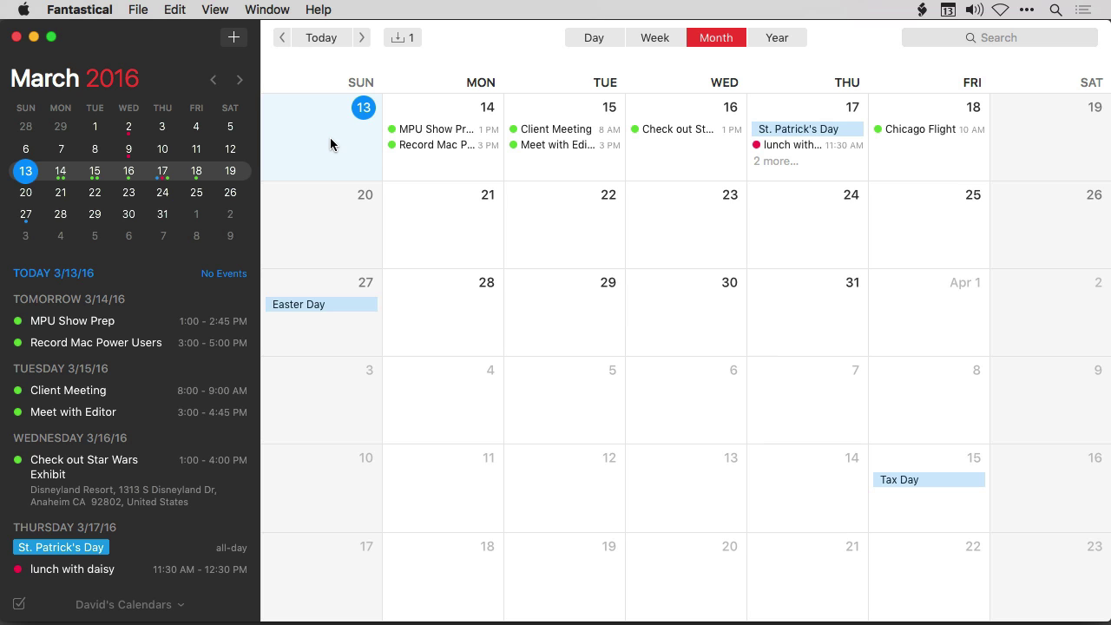
left_click(445, 472)
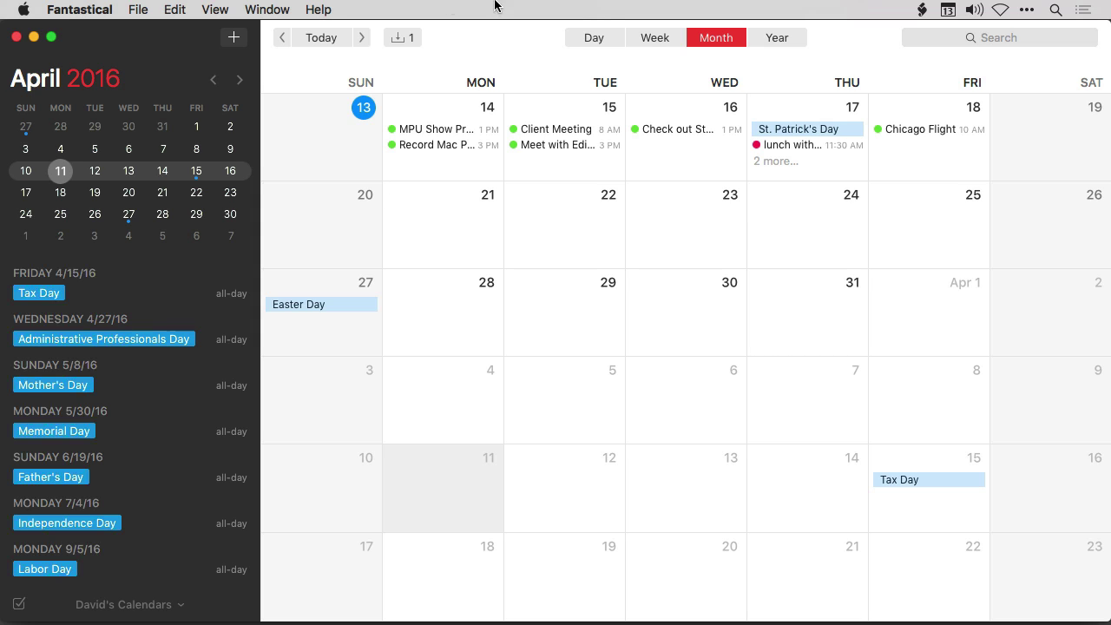
left_click(649, 45)
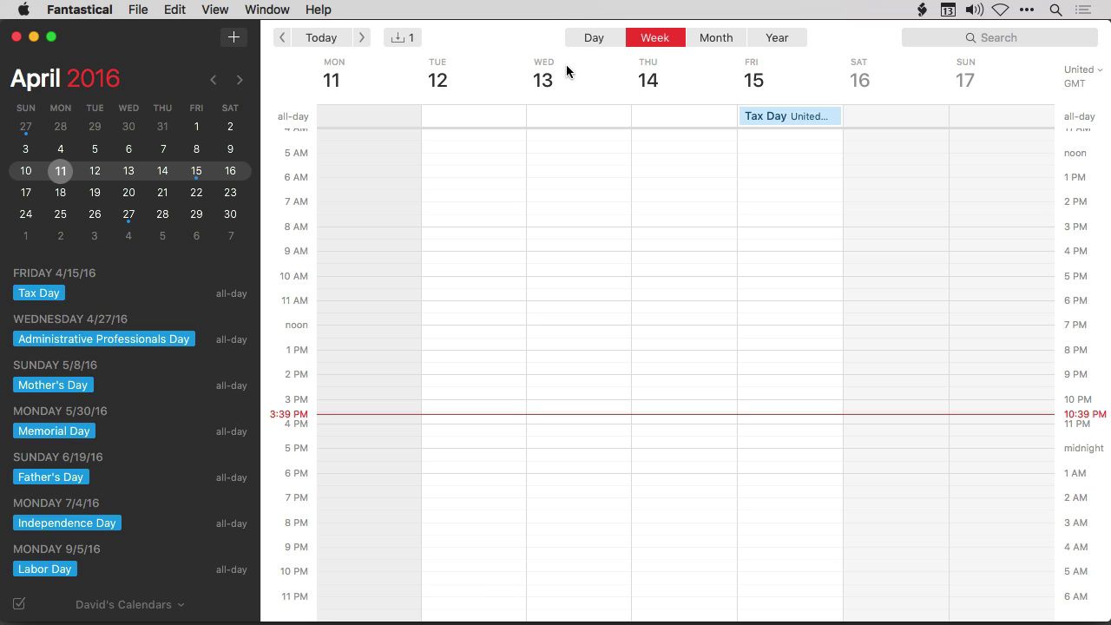
left_click(322, 39)
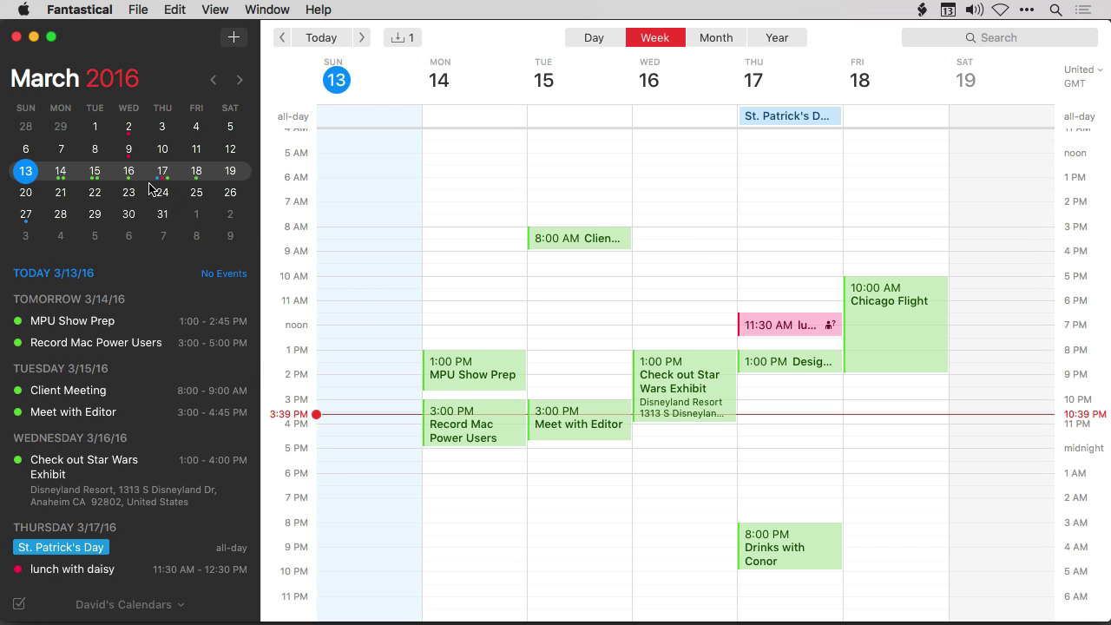
Select March 15 and March 17 in the mini calendar while in Week view
left_click(95, 173)
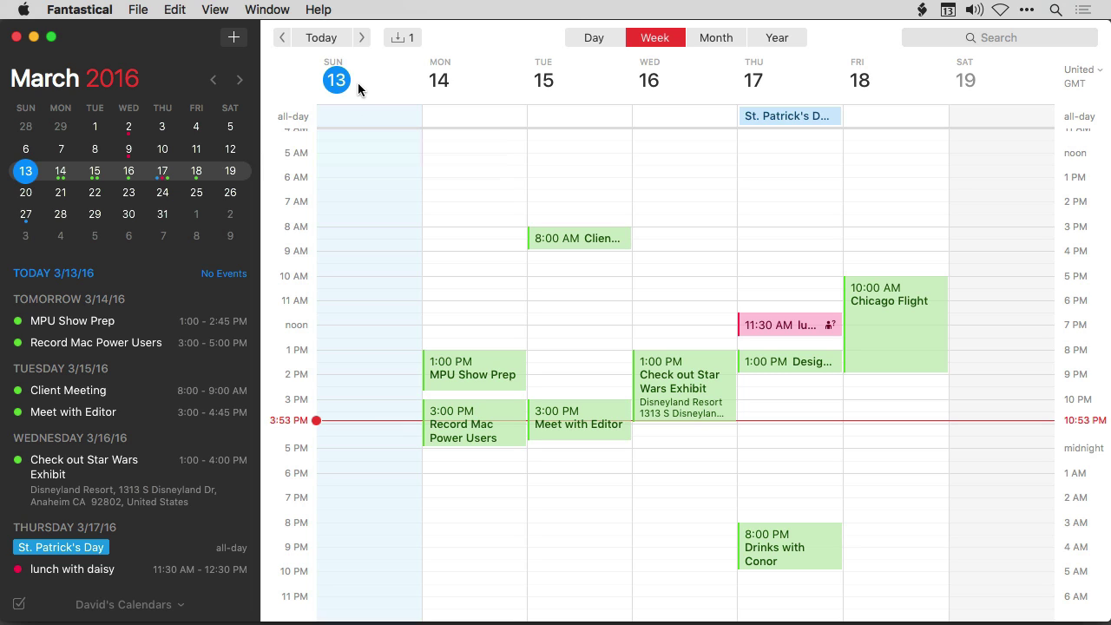
left_click(96, 173)
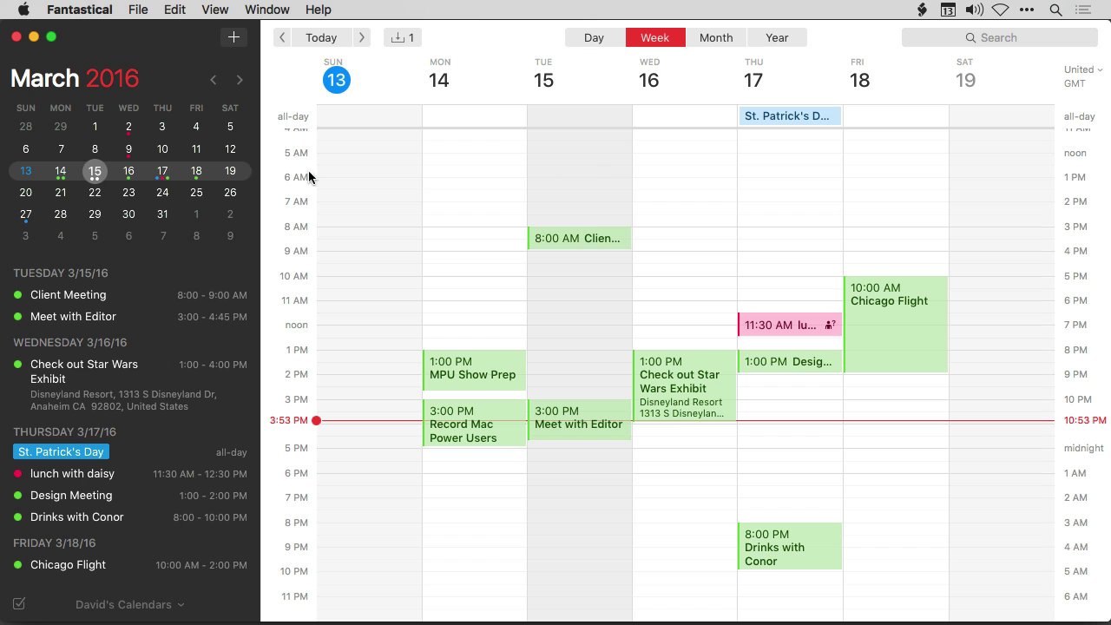
left_click(163, 174)
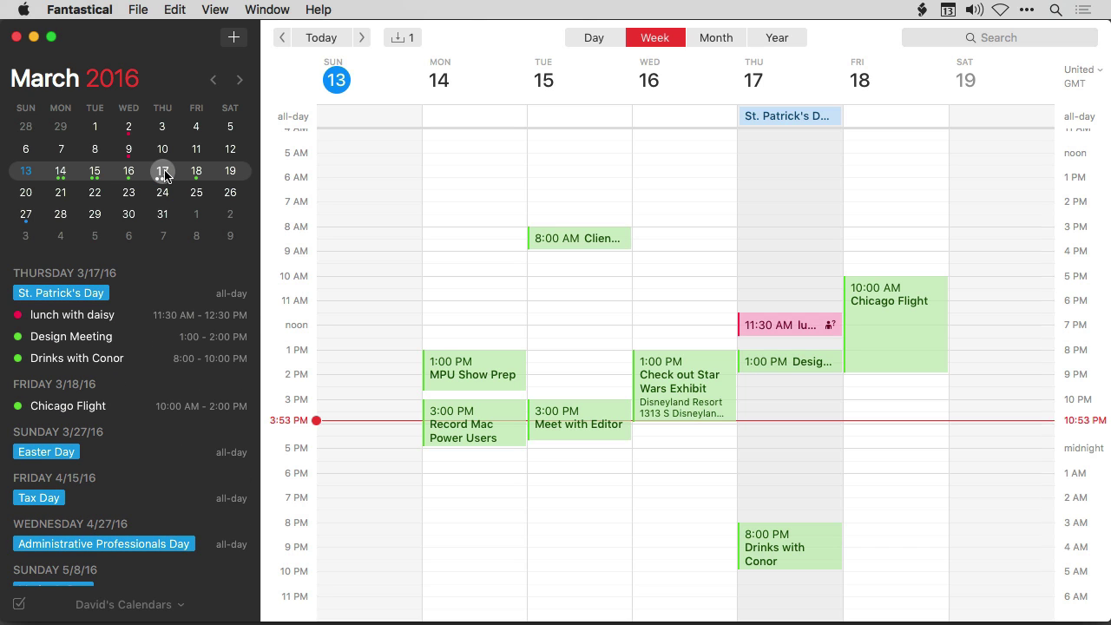
Show the calendar in Month view and select March 23 in the mini calendar
left_click(720, 37)
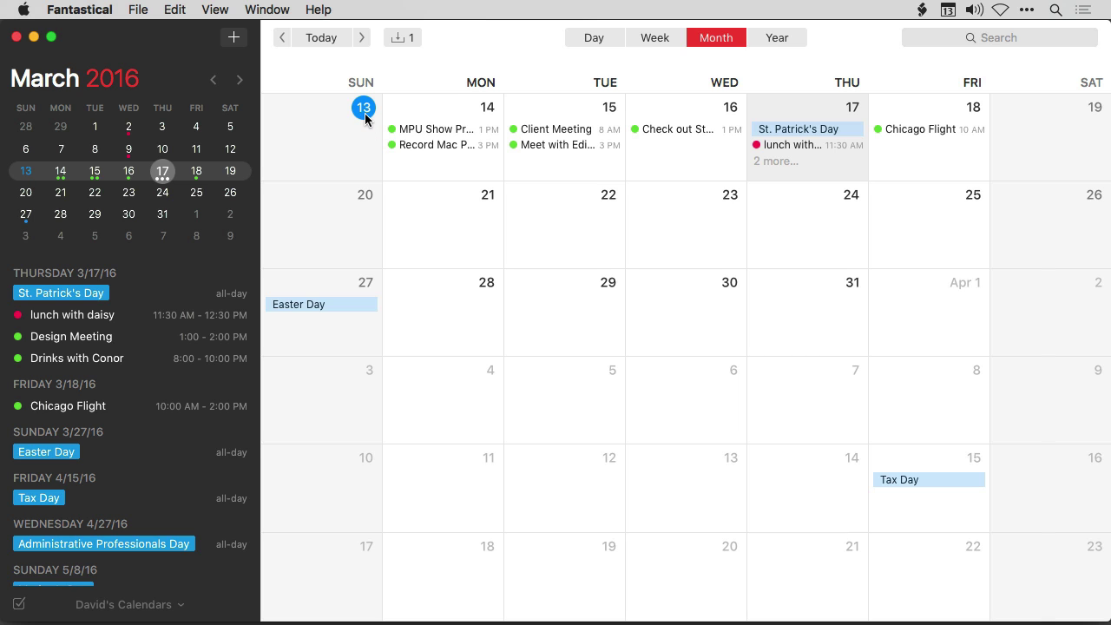
left_click(129, 195)
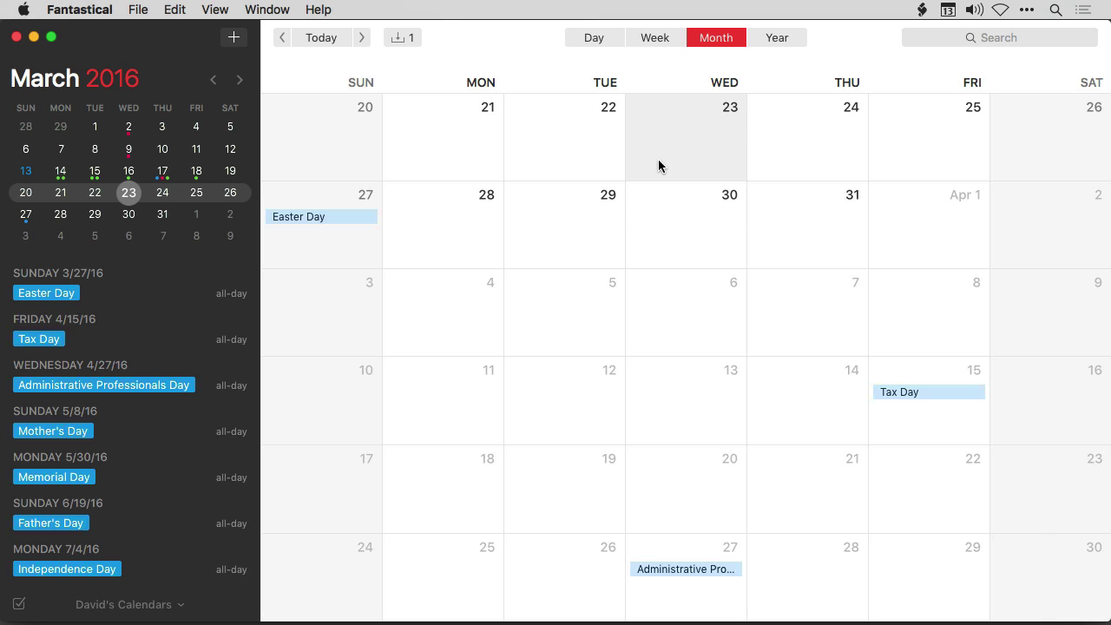
scroll(657, 159, "up", 5)
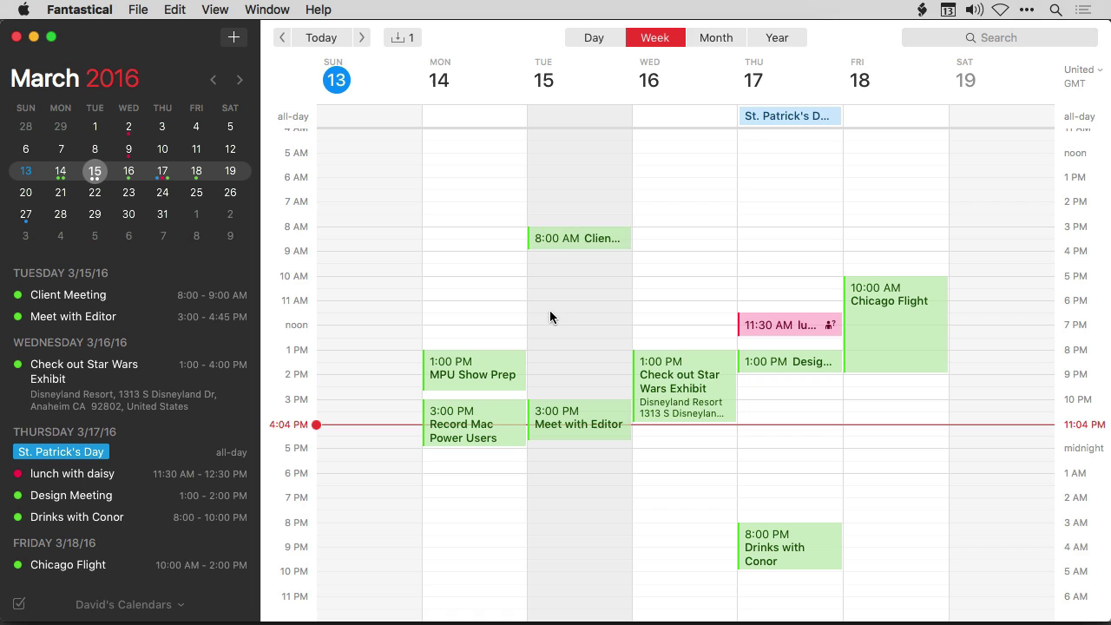
Move the Client Meeting, Check out Star Wars Exhibit and Chicago Flight events together to the Exchange calendar named Calendar
left_click(577, 236, "super")
left_click(717, 405, "super")
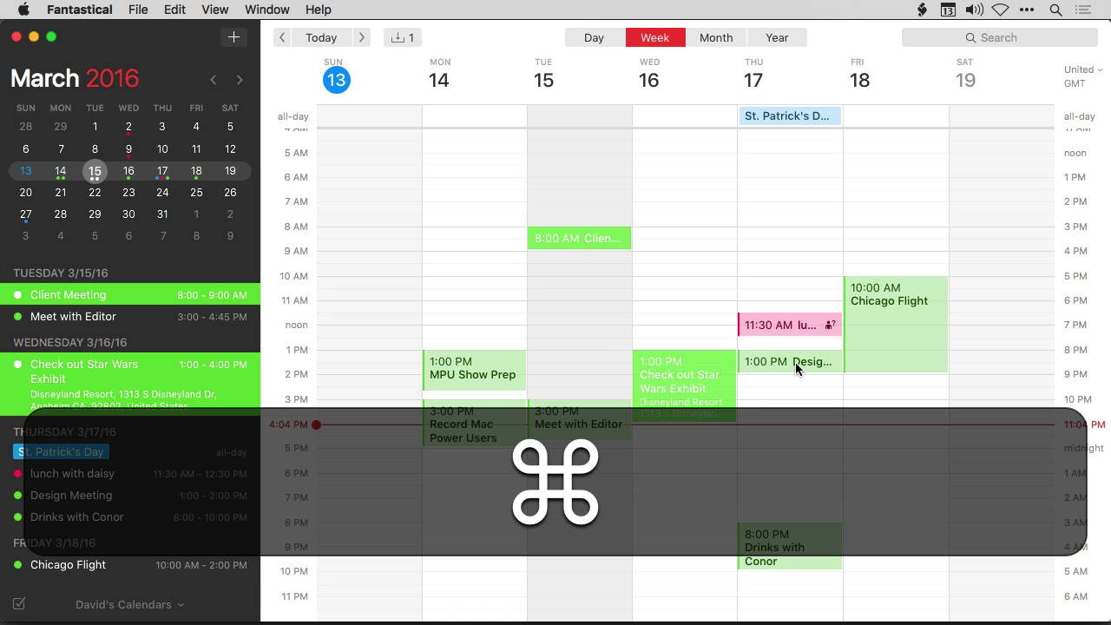
left_click(890, 347, "super")
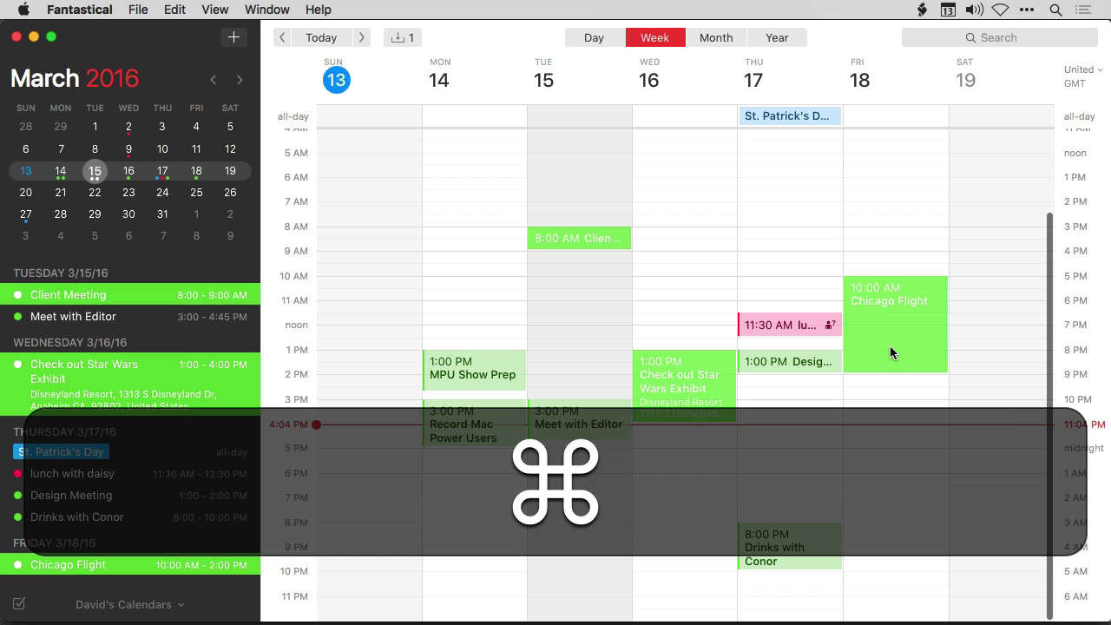
right_click(890, 346)
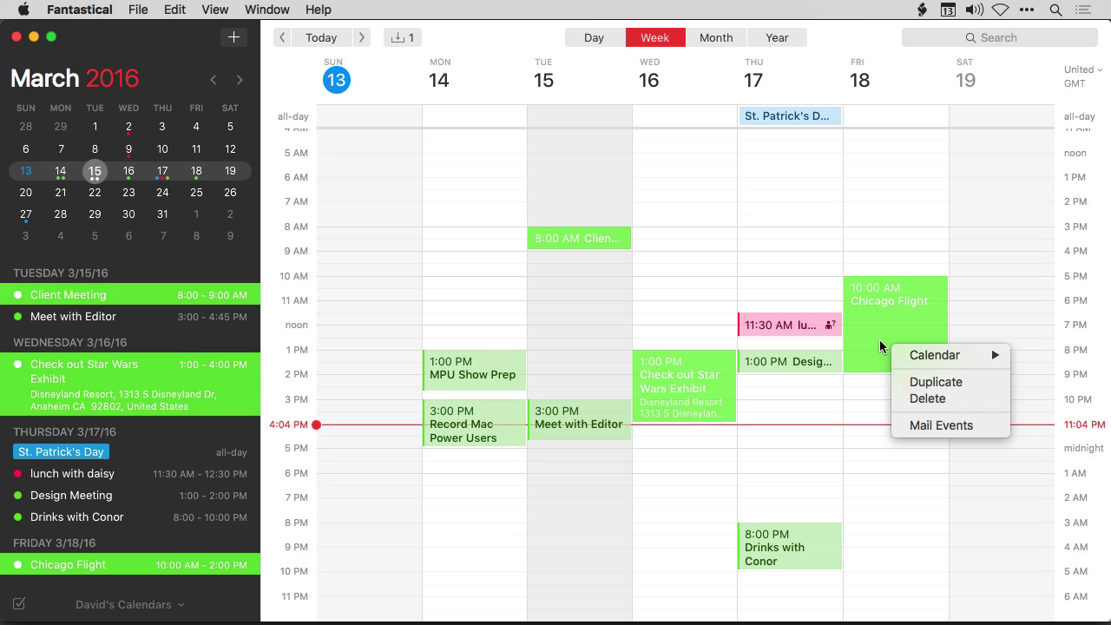
mouse_move(915, 356)
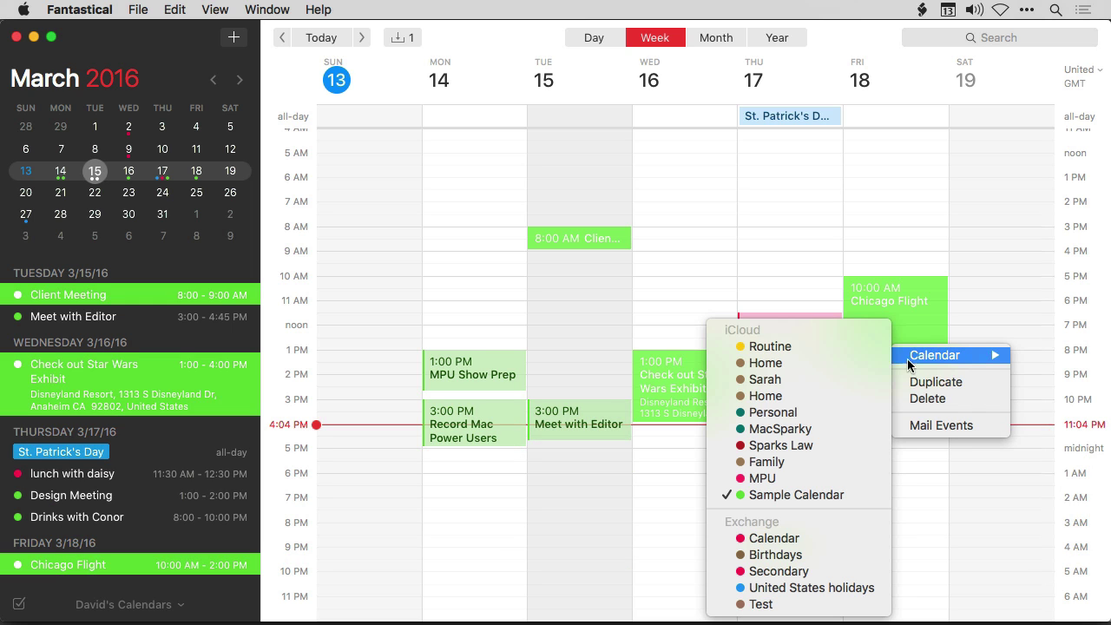
left_click(734, 538)
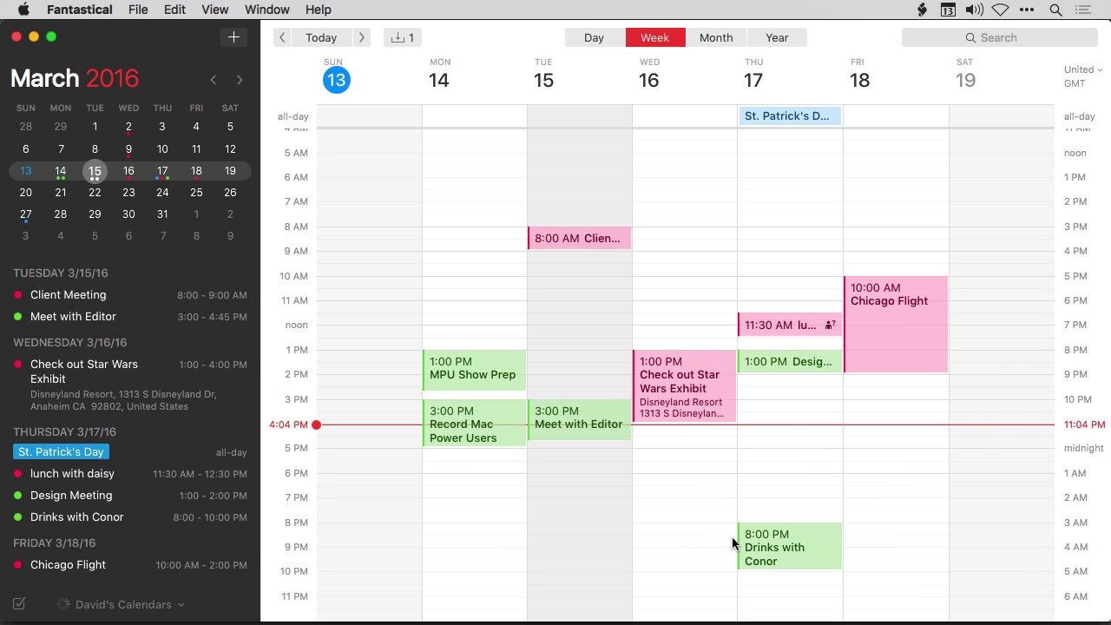
Create an email containing the Chicago Flight, Check out Star Wars Exhibit and Client Meeting events
left_click(886, 304, "super")
left_click(674, 405, "super")
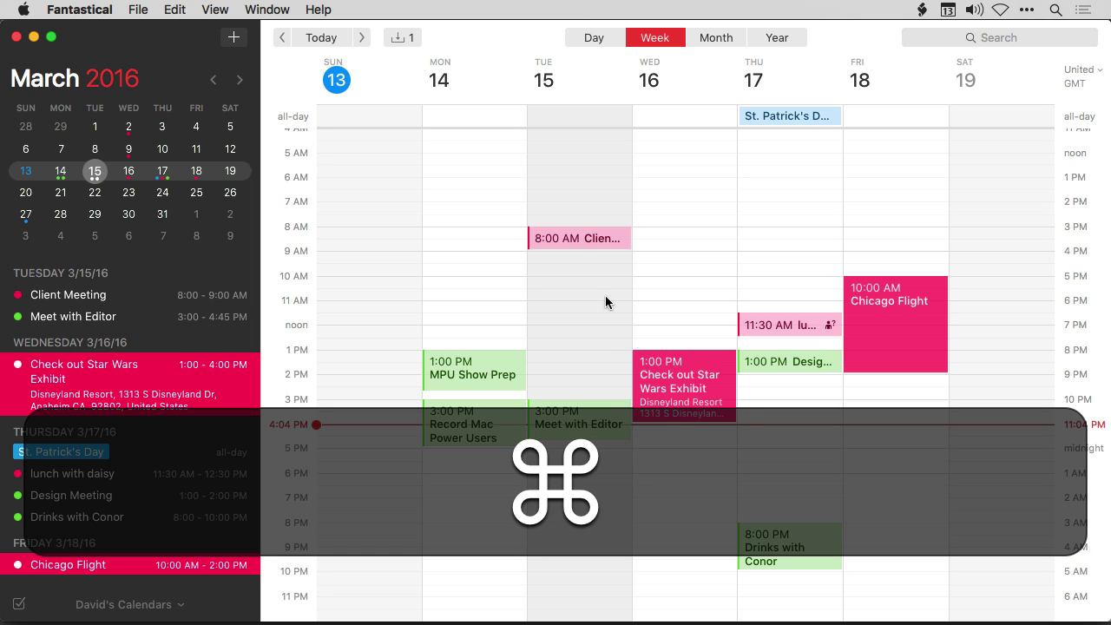
left_click(578, 241, "super")
right_click(881, 328)
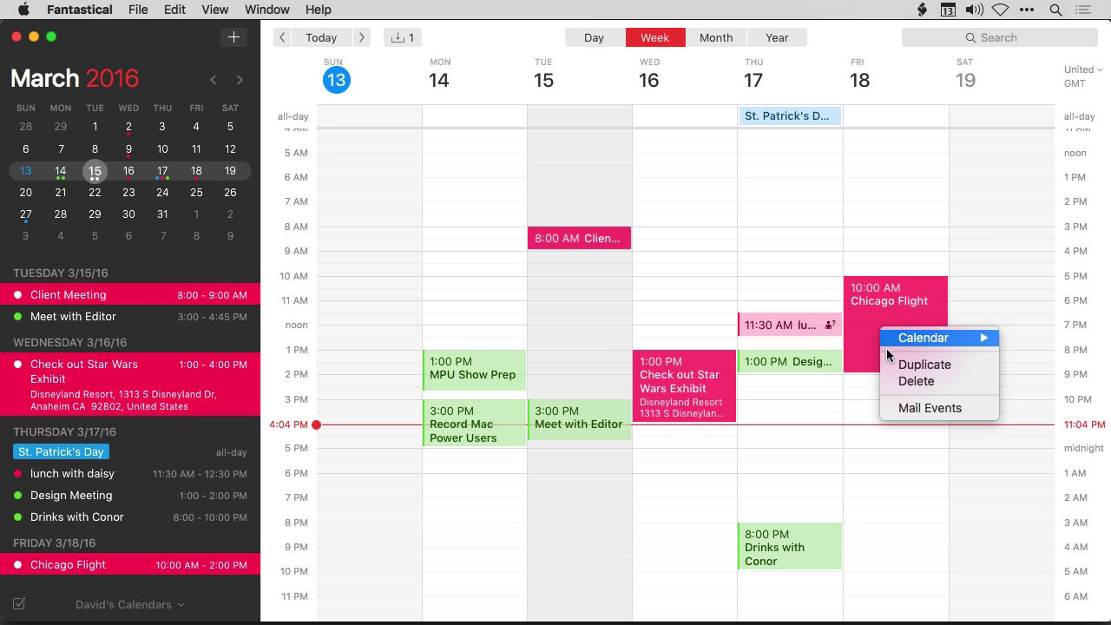
left_click(903, 409)
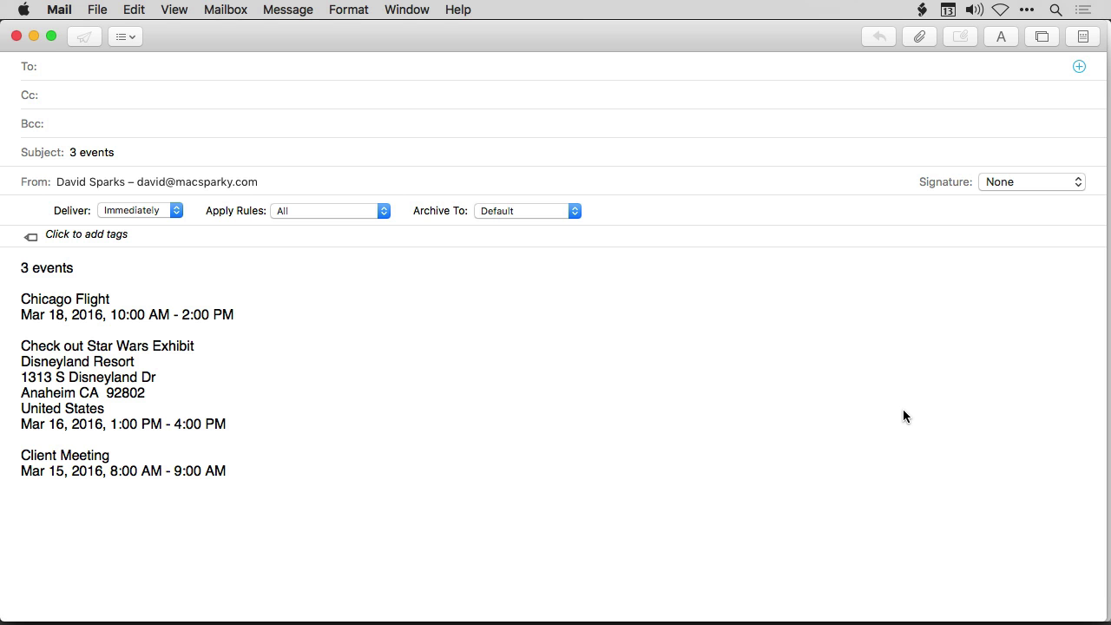